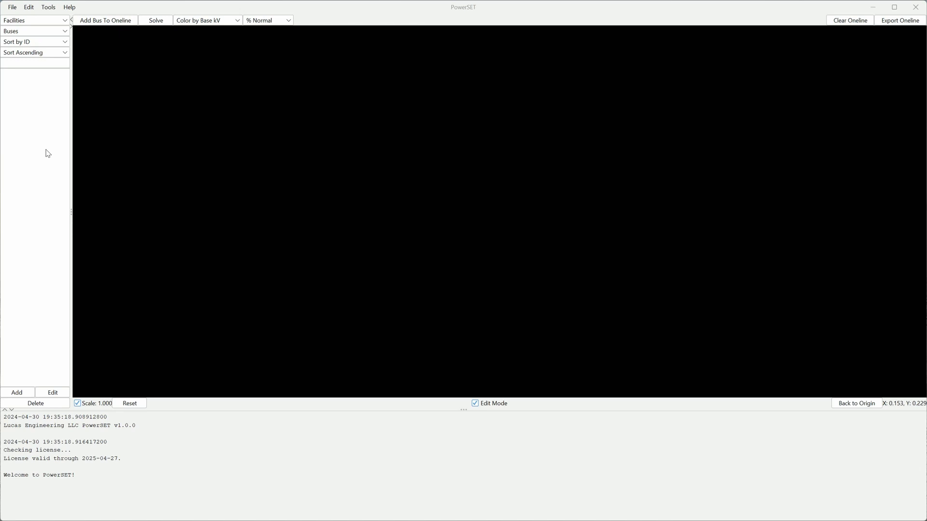
pyautogui.click(29, 21)
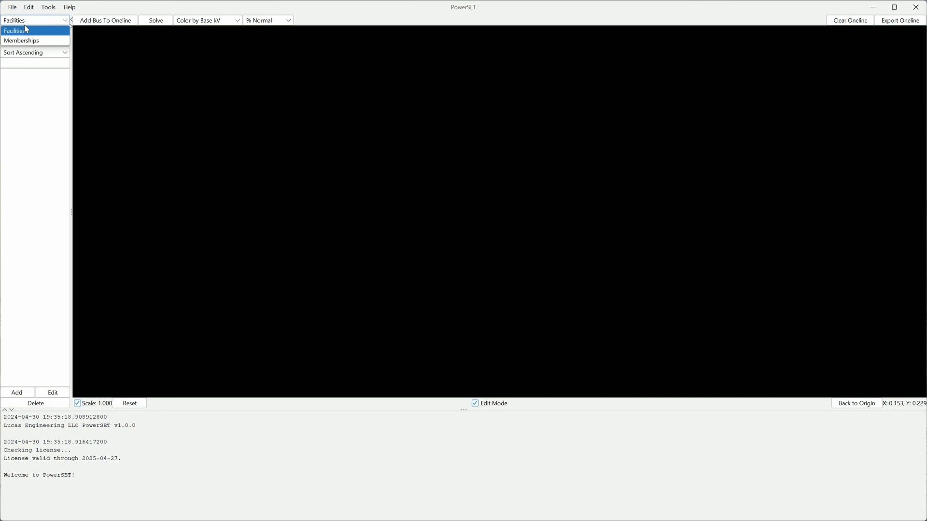
pyautogui.click(29, 31)
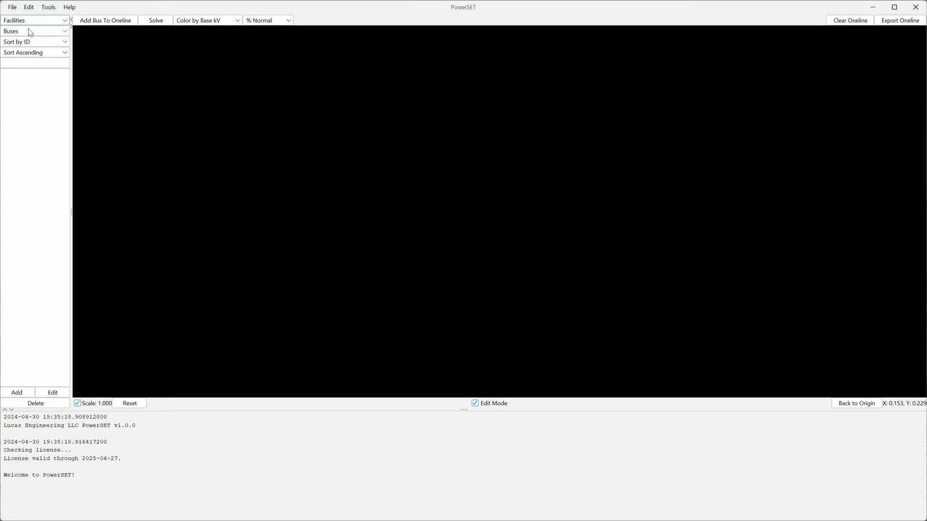
pyautogui.click(27, 32)
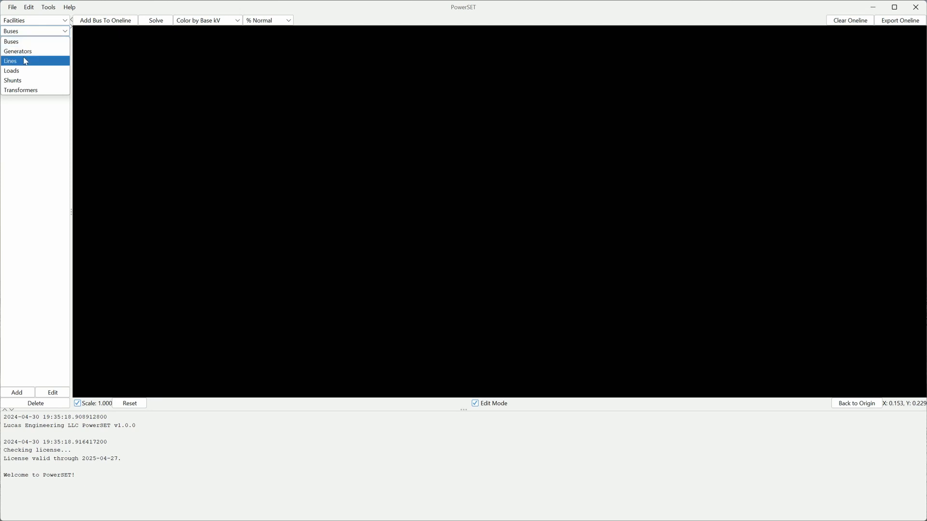
pyautogui.click(109, 55)
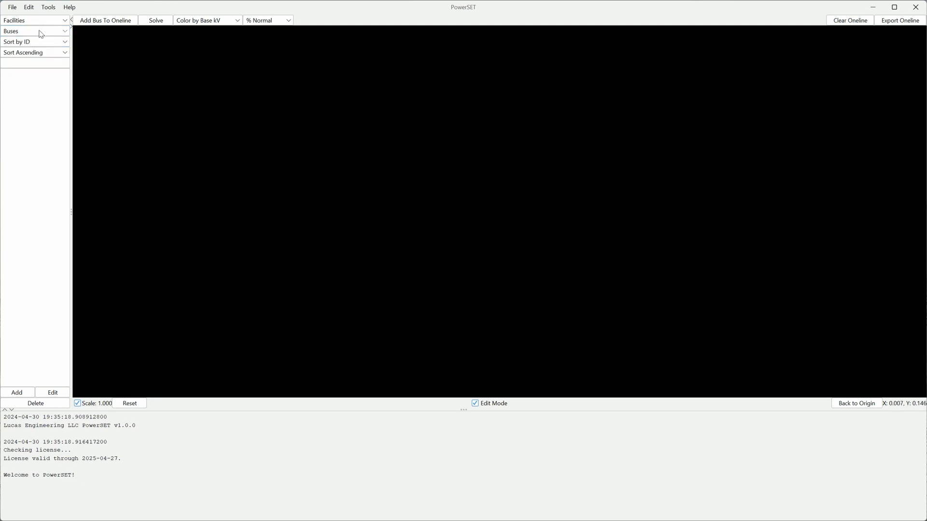
# Step: Start a new bus with per-unit parameters and name it PHOENIX
pyautogui.click(17, 393)
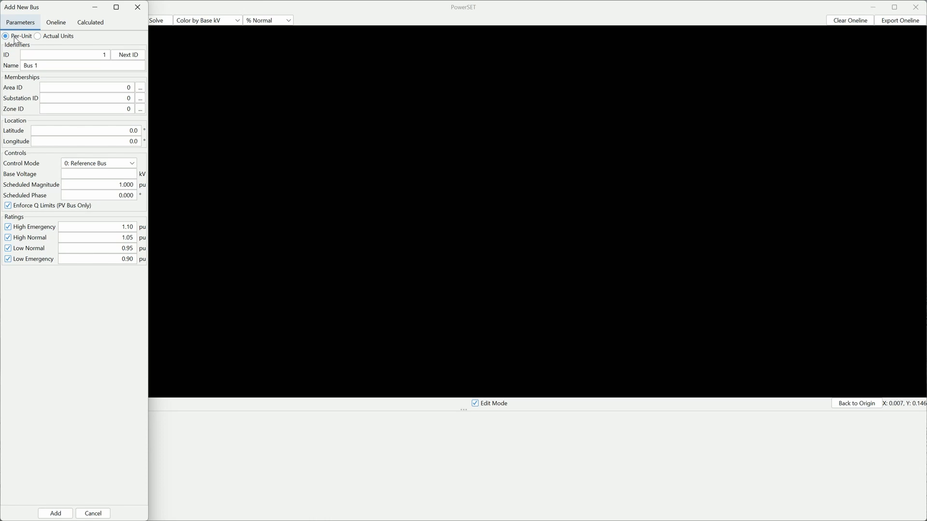
pyautogui.click(45, 38)
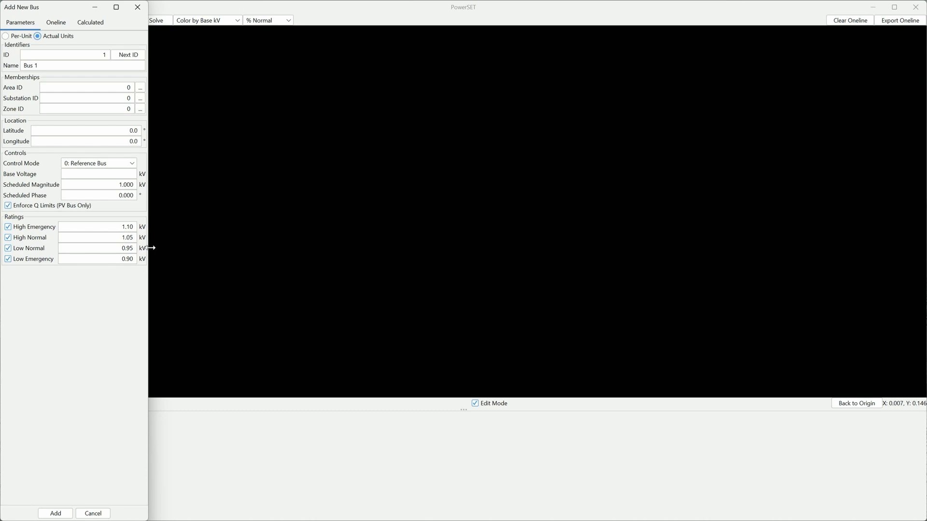
pyautogui.click(14, 37)
pyautogui.click(97, 52)
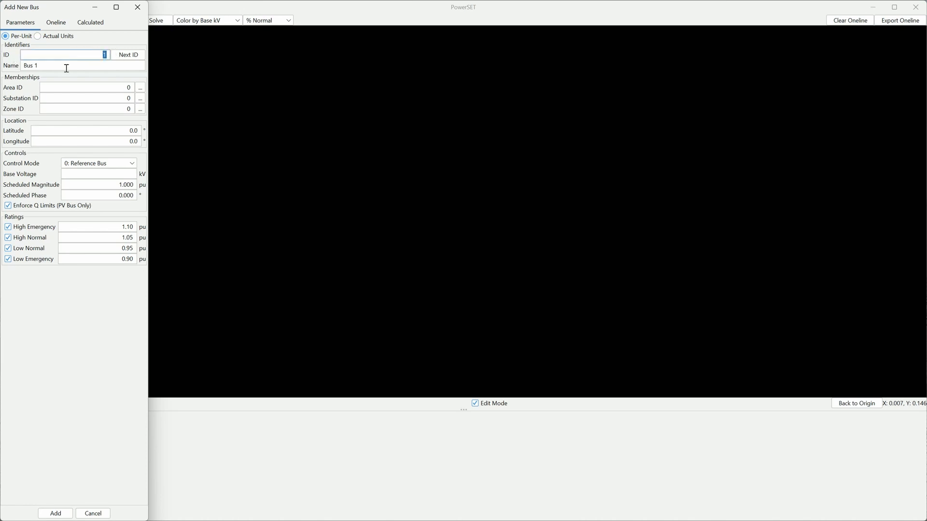
pyautogui.click(42, 65)
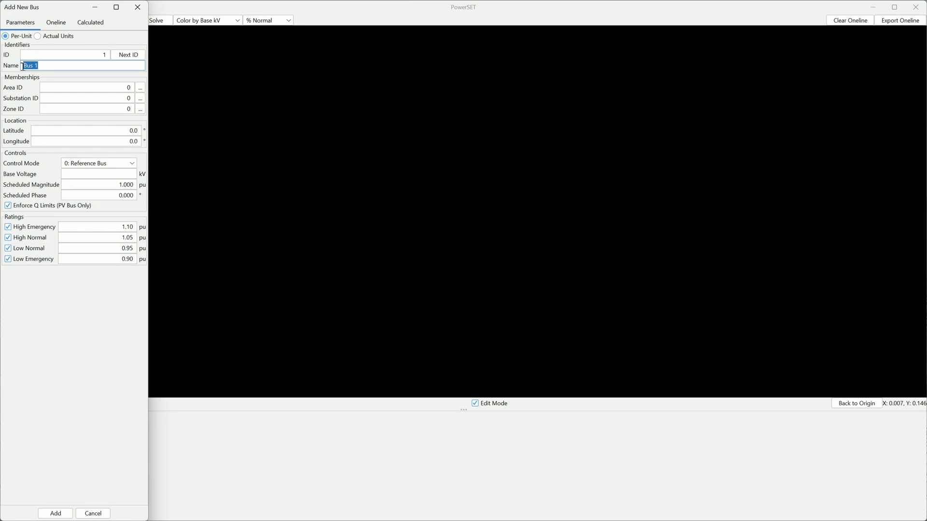
pyautogui.write('PHOENIX')
# Step: Use the Reference Bus control mode for PHOENIX, set its base voltage to 100 kV, and add it to the network
pyautogui.click(86, 164)
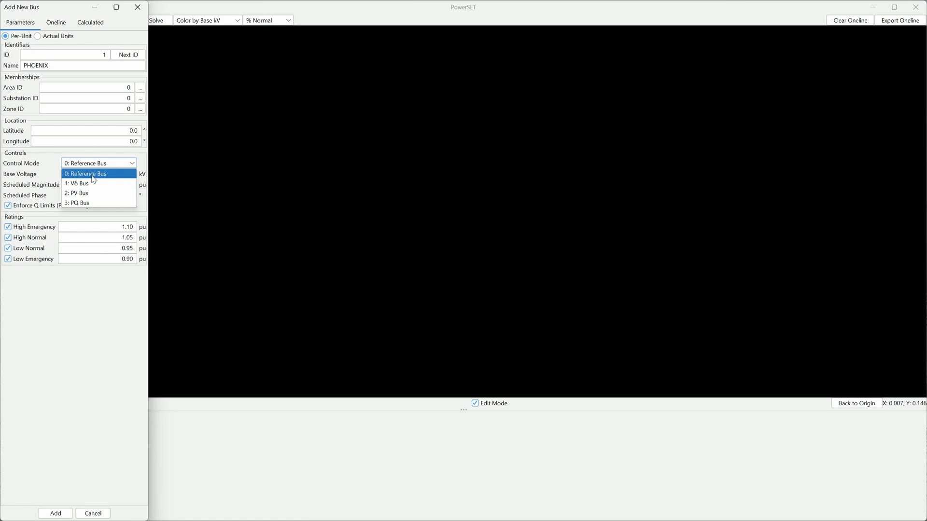
pyautogui.click(93, 176)
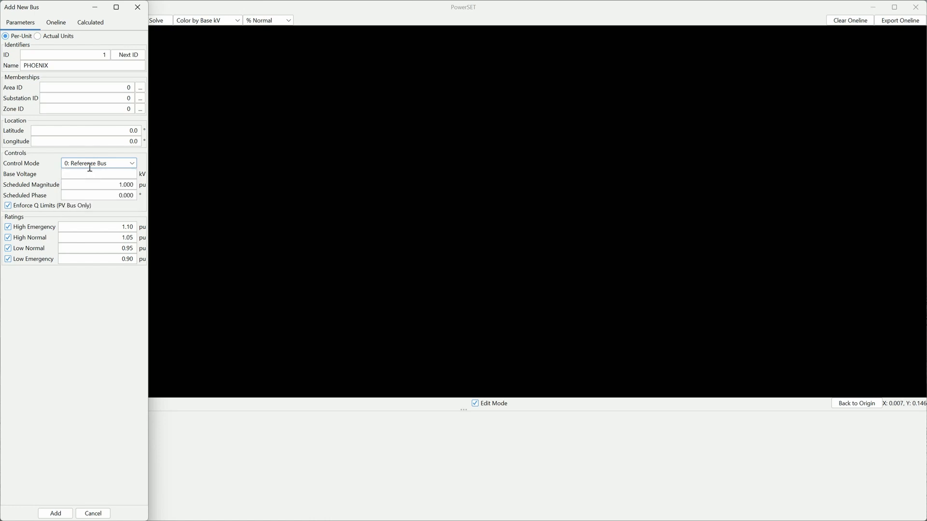
pyautogui.click(95, 175)
pyautogui.write('100')
pyautogui.click(55, 514)
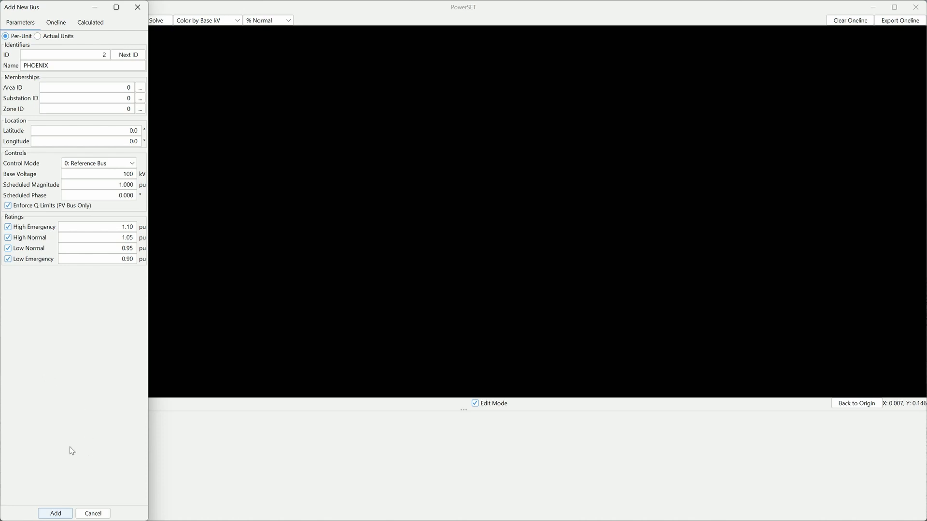
# Step: Add a second bus named MESA with the PQ Bus control mode, keeping the bus list uncovered
pyautogui.click(92, 54)
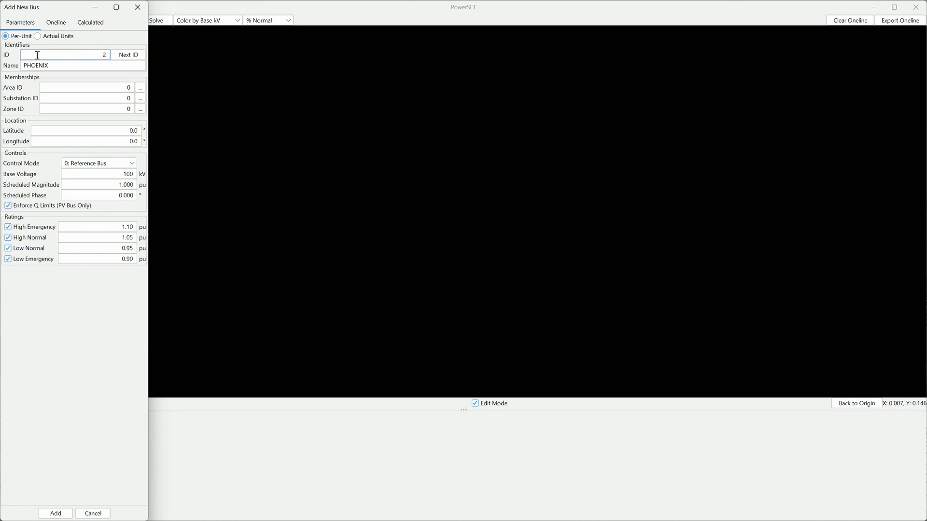
pyautogui.moveTo(49, 8); pyautogui.dragTo(211, 12)
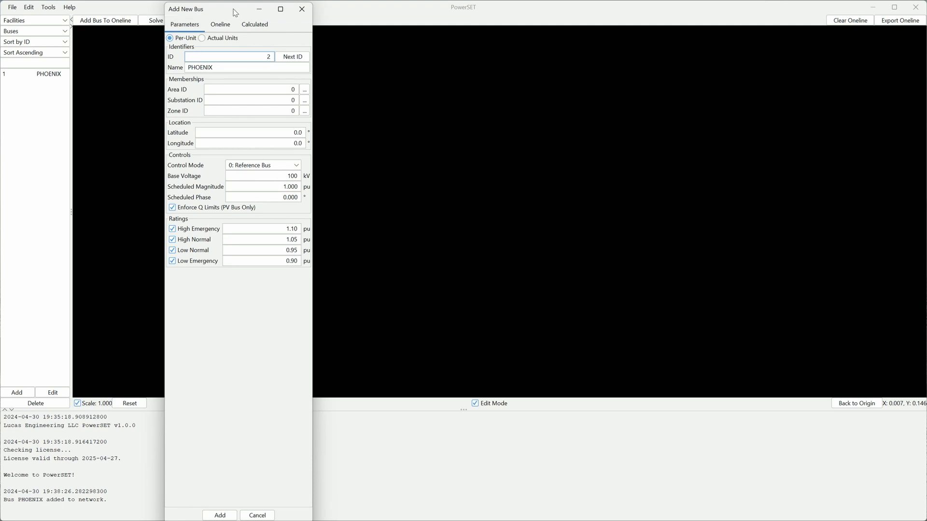
pyautogui.moveTo(234, 12); pyautogui.dragTo(141, 9)
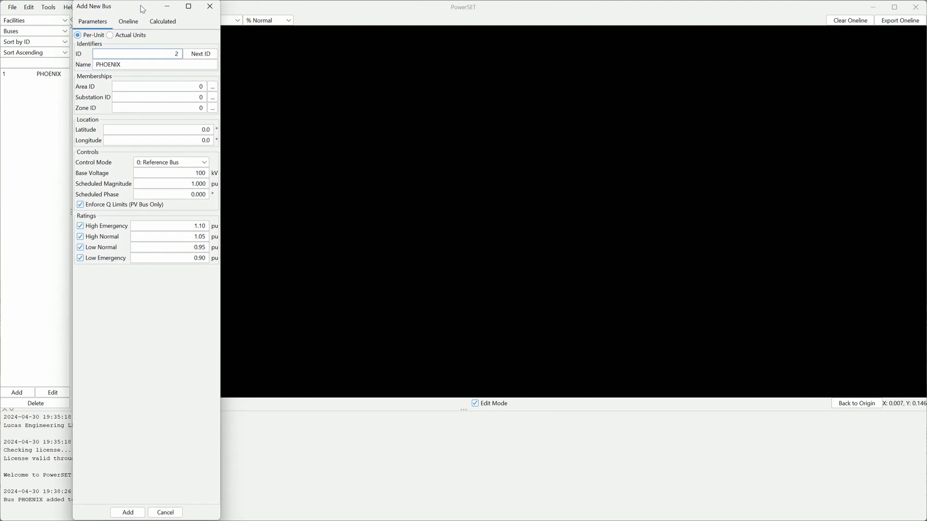
pyautogui.doubleClick(120, 64)
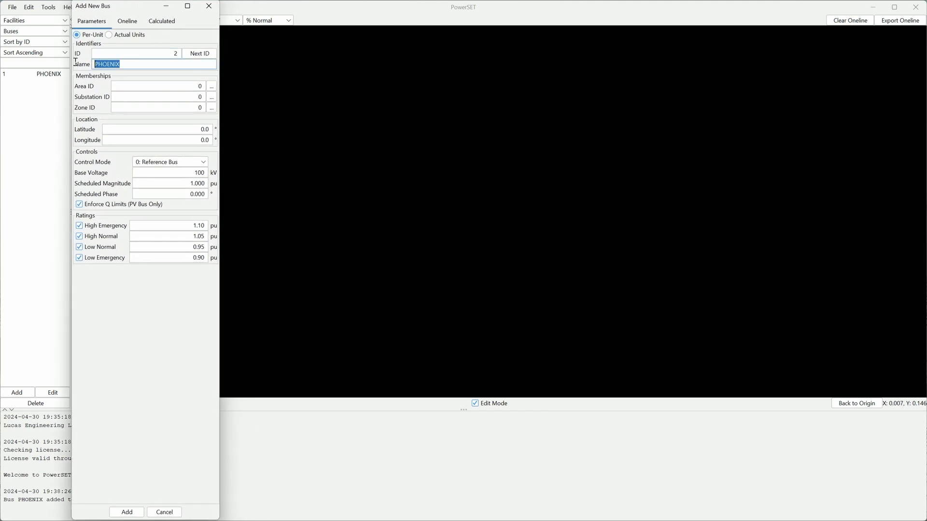
pyautogui.write('MESA')
pyautogui.click(186, 163)
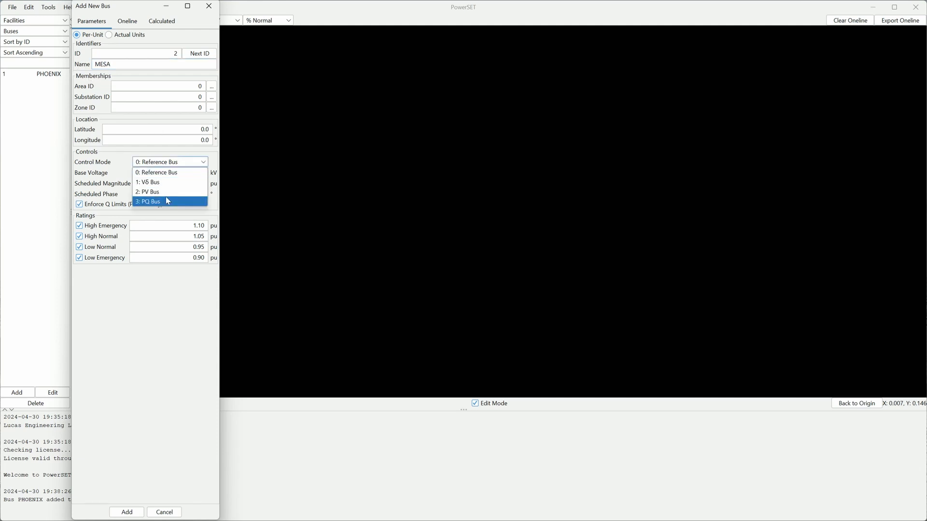
pyautogui.click(153, 203)
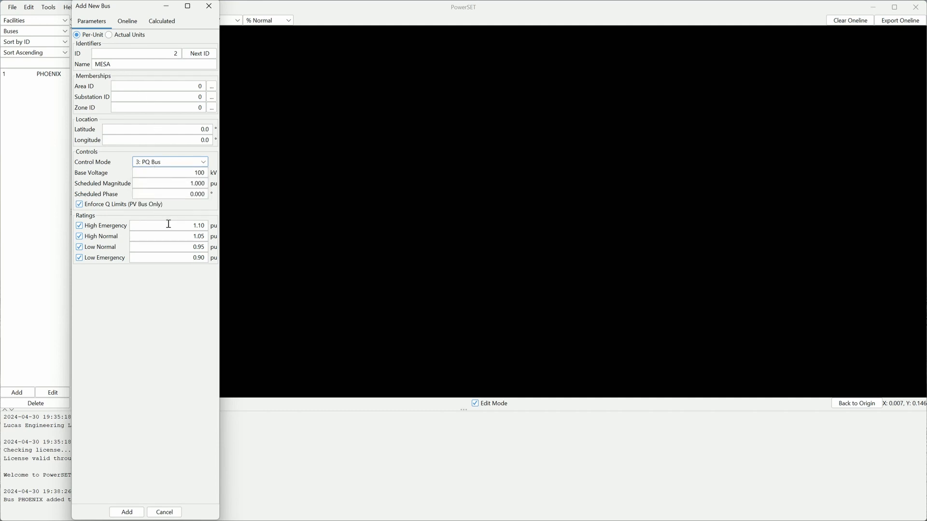
pyautogui.click(140, 511)
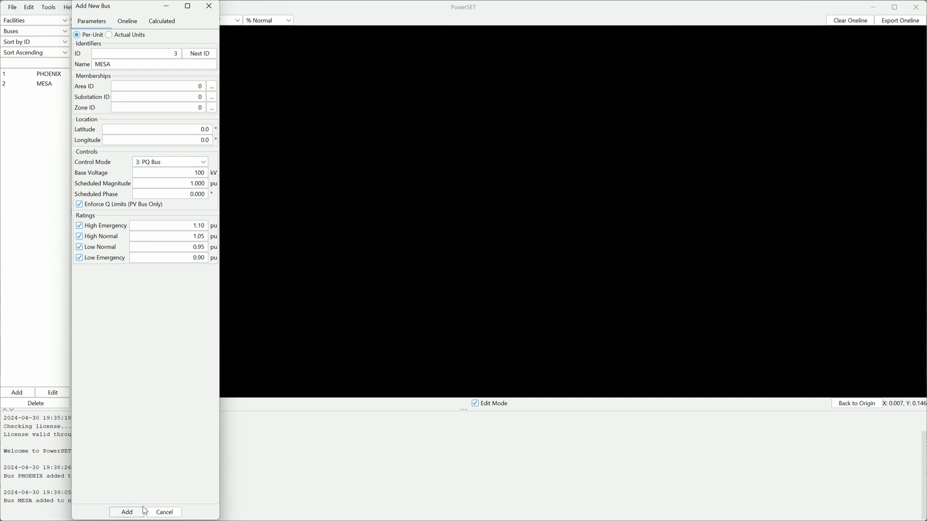
# Step: Add a third bus named GILBERT as a PQ Bus and finish adding buses
pyautogui.moveTo(121, 62); pyautogui.dragTo(79, 62)
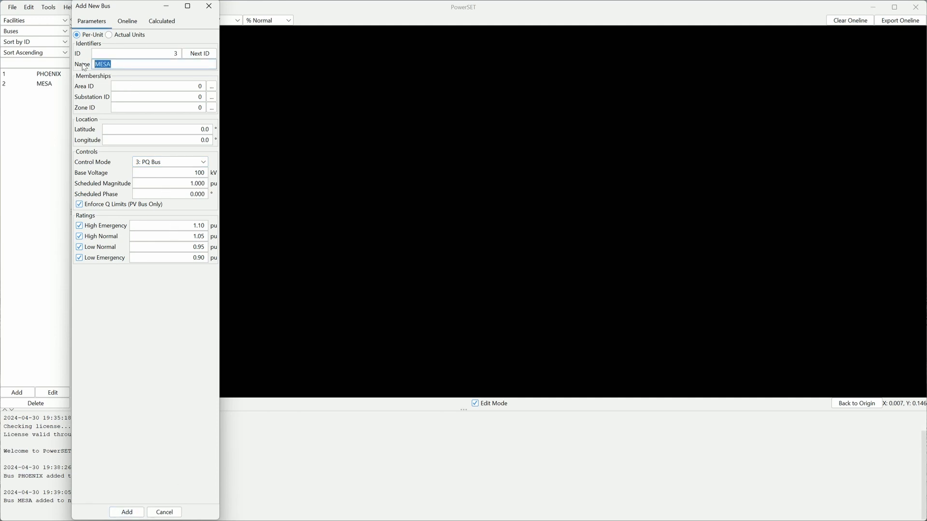
pyautogui.write('GILBERT')
pyautogui.click(168, 161)
pyautogui.click(167, 162)
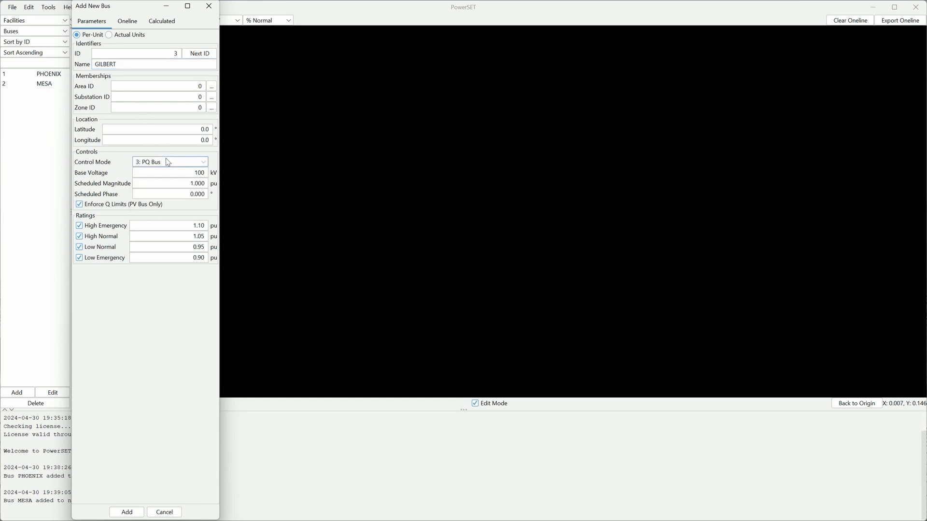
pyautogui.click(137, 513)
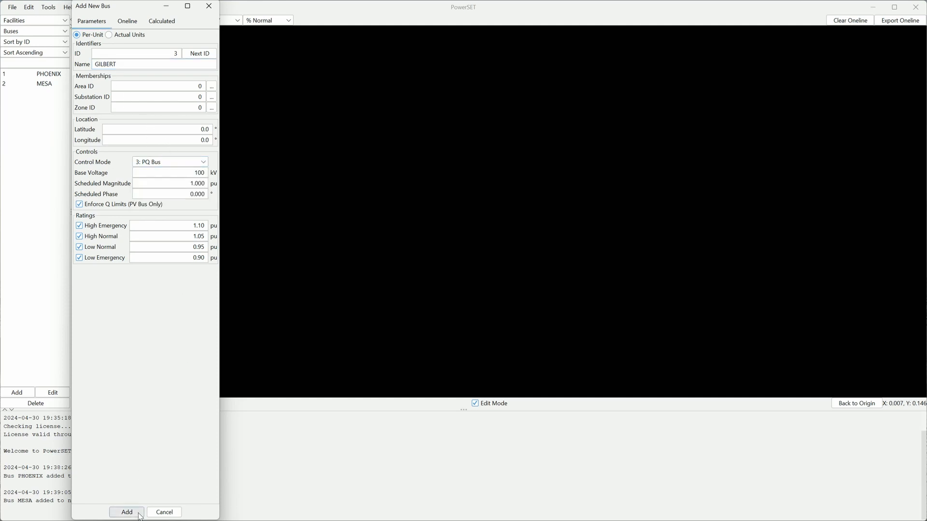
pyautogui.click(164, 512)
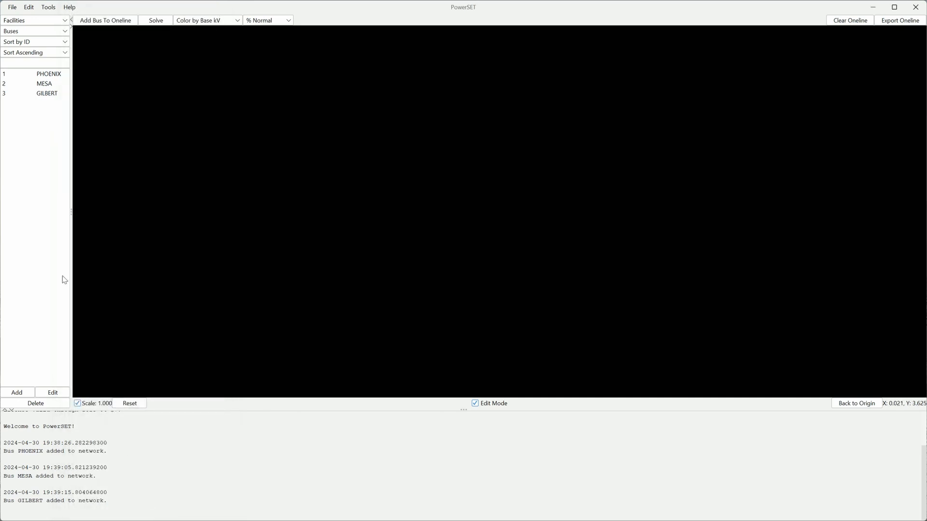
# Step: Start a new generator facility and name it PHX GT1
pyautogui.click(29, 33)
pyautogui.click(28, 51)
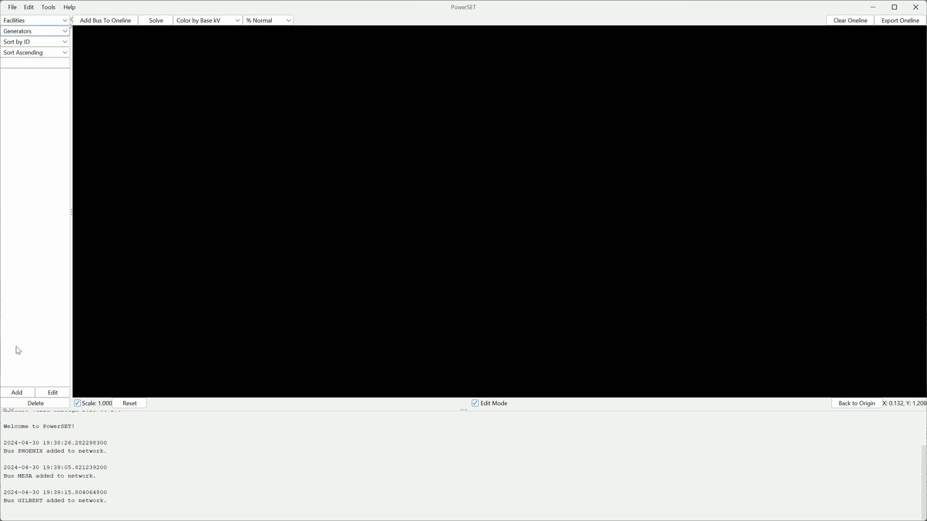
pyautogui.click(17, 392)
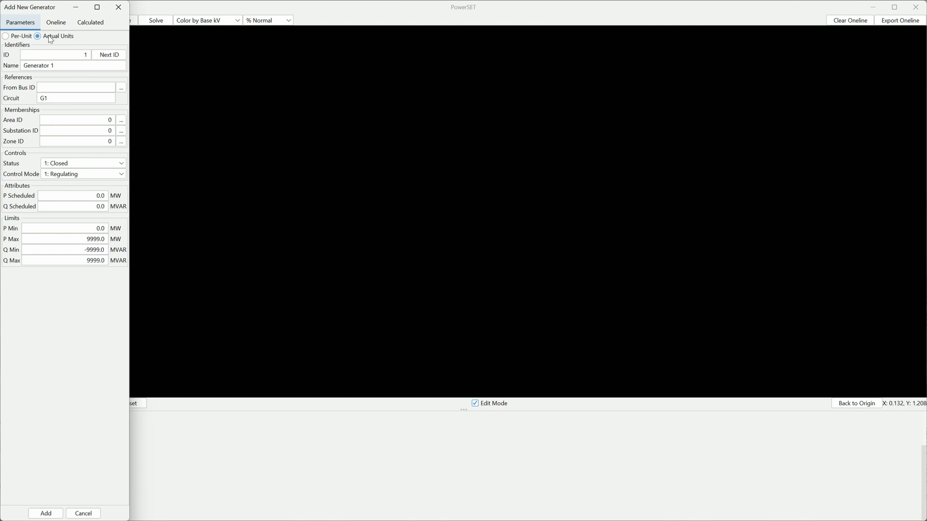
pyautogui.click(72, 55)
pyautogui.click(78, 63)
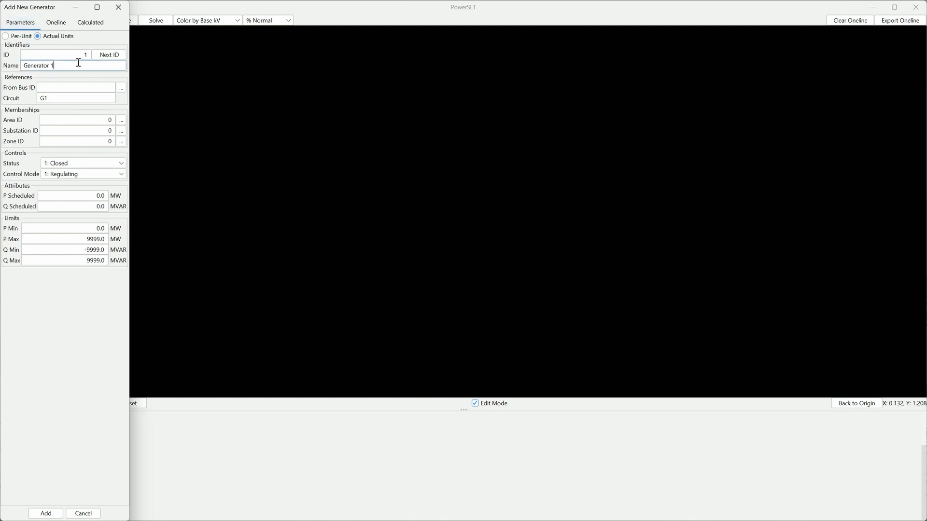
pyautogui.click(82, 56)
pyautogui.moveTo(52, 7); pyautogui.dragTo(126, 6)
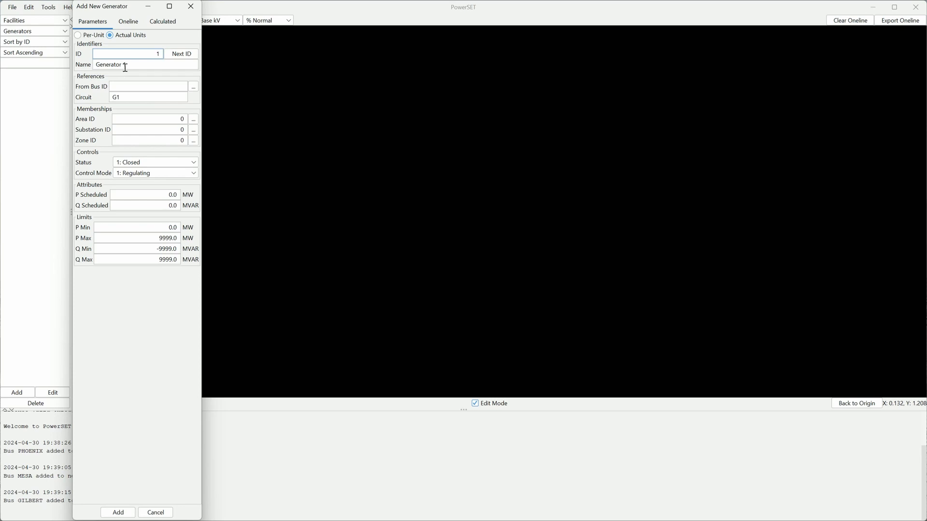
pyautogui.moveTo(136, 62); pyautogui.dragTo(86, 62)
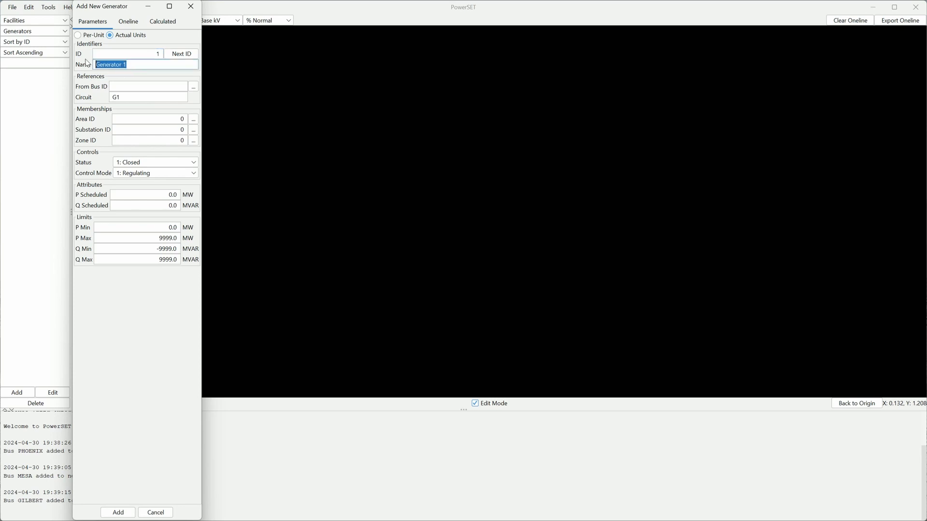
pyautogui.write('PHX GT1')
# Step: Assign the PHOENIX bus as the generator's From Bus
pyautogui.click(193, 88)
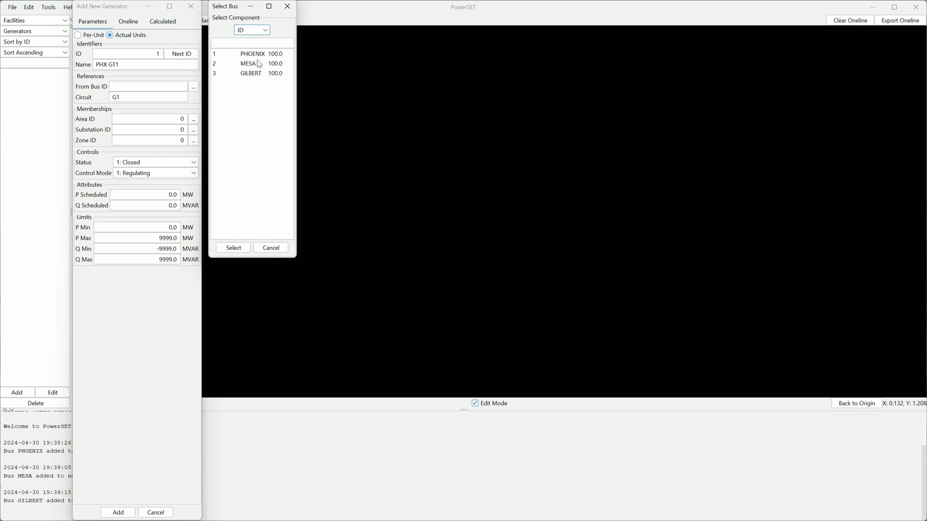
pyautogui.click(216, 55)
pyautogui.click(233, 248)
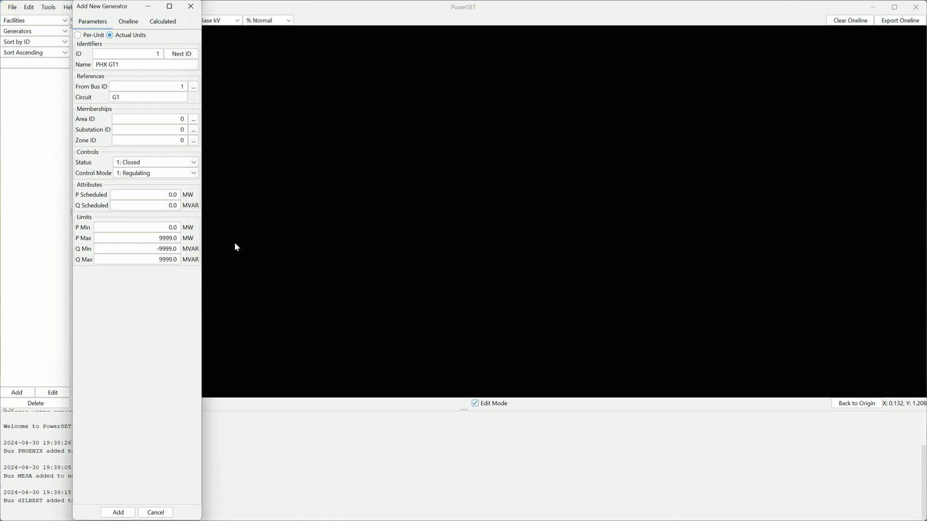
pyautogui.moveTo(128, 97); pyautogui.dragTo(106, 95)
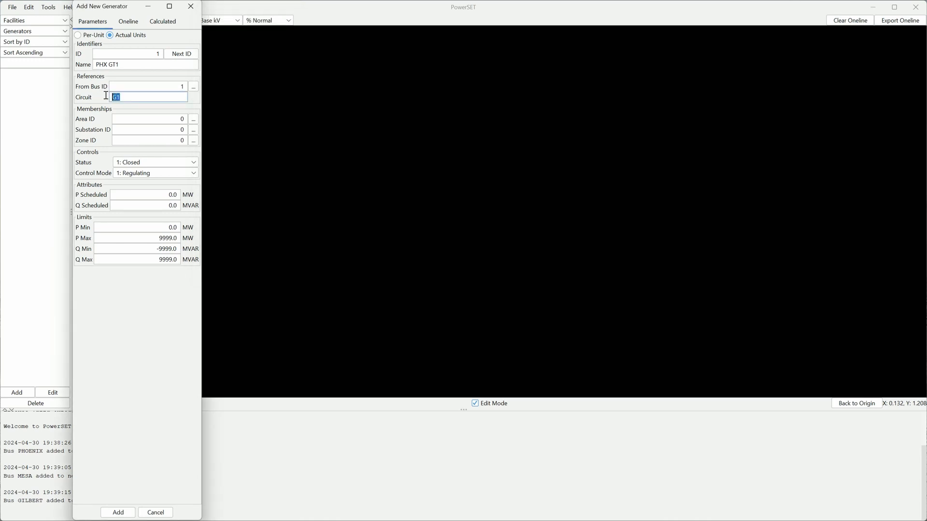
pyautogui.click(128, 84)
pyautogui.click(134, 101)
pyautogui.click(141, 119)
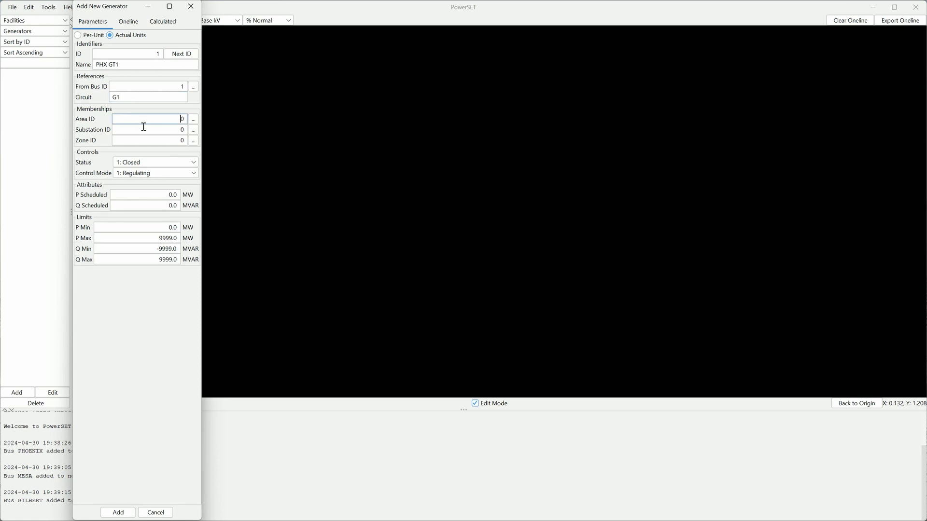
pyautogui.click(144, 129)
pyautogui.click(145, 140)
pyautogui.click(138, 164)
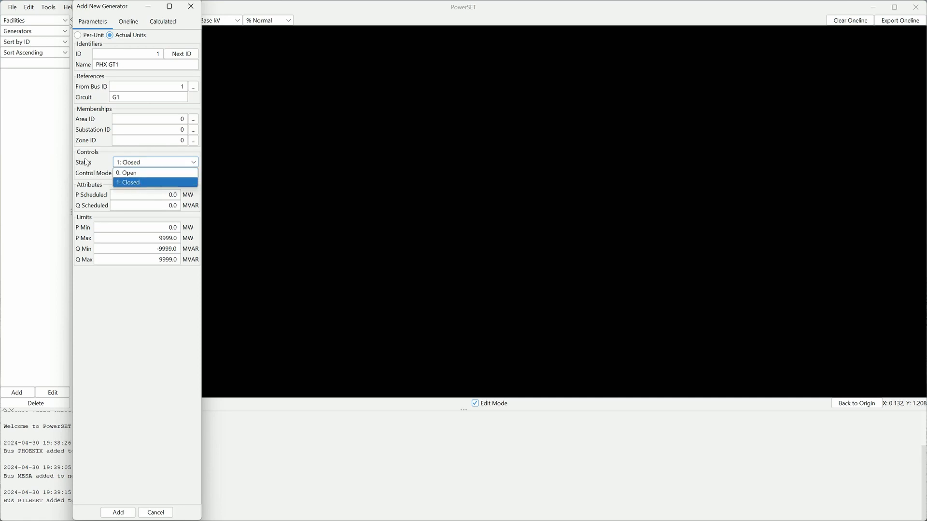
pyautogui.click(96, 158)
# Step: Try the Fixed control mode for the generator and return it to Regulating
pyautogui.click(130, 172)
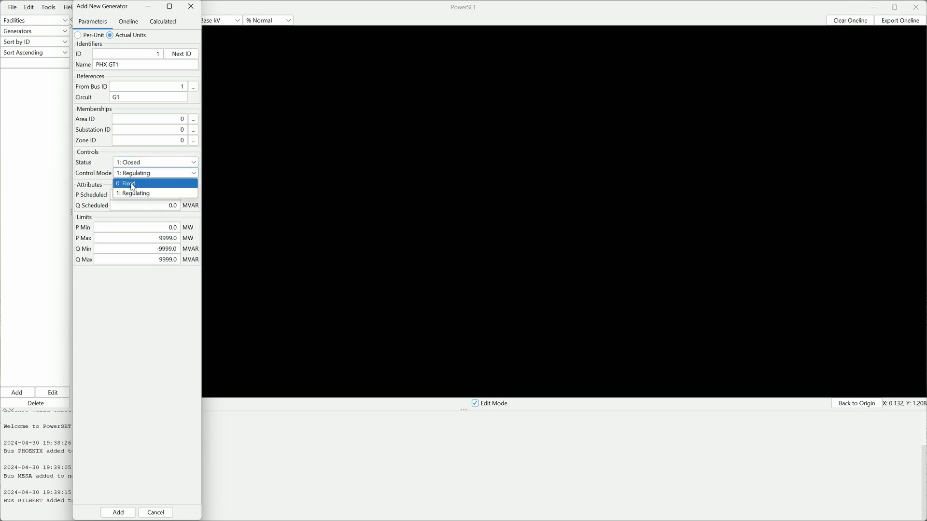
pyautogui.click(133, 185)
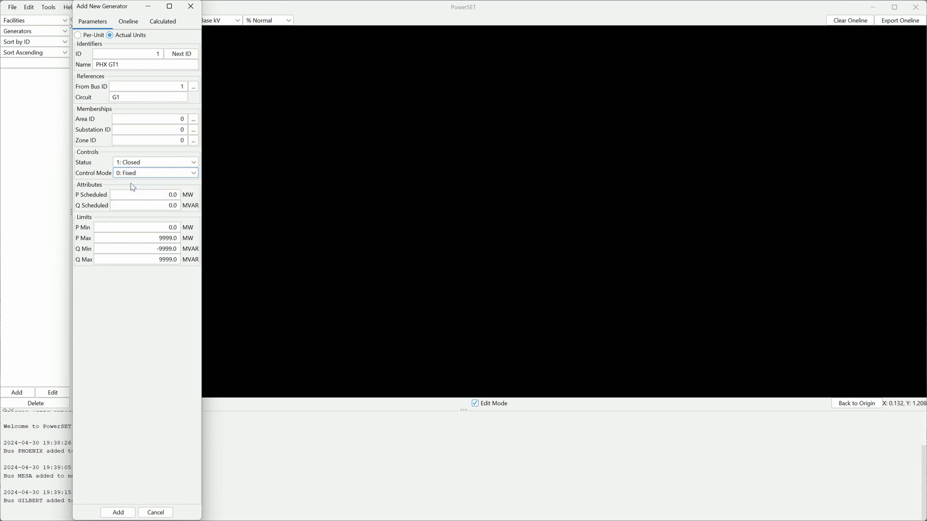
pyautogui.click(170, 194)
pyautogui.click(142, 173)
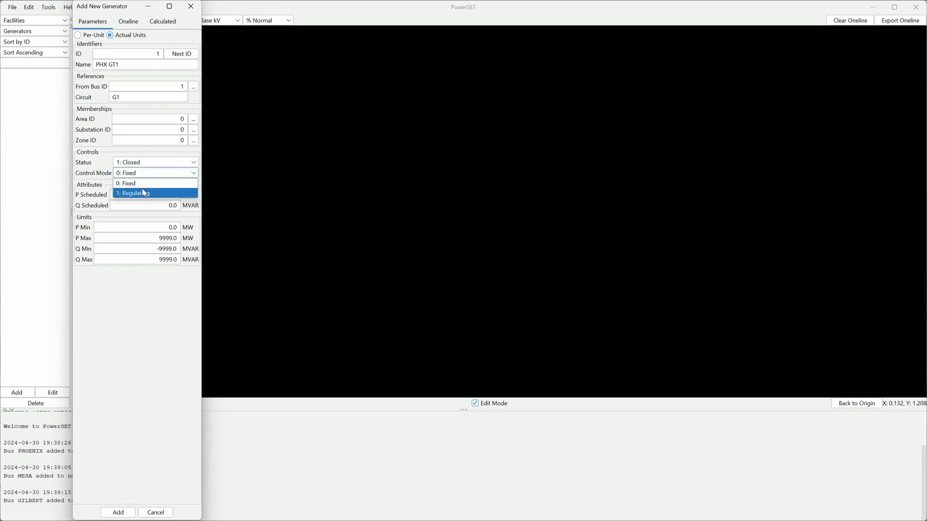
pyautogui.click(145, 193)
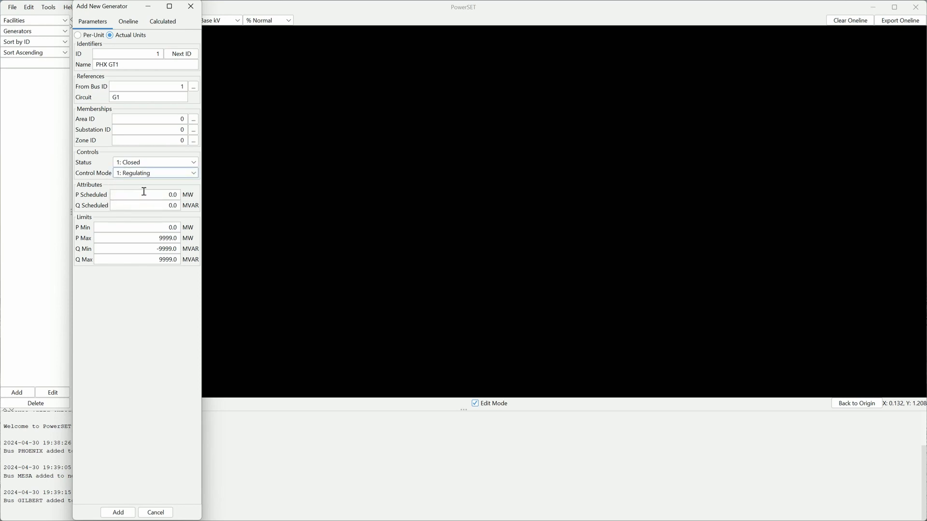
# Step: Review the generator's scheduled P and Q values and its P and Q limits
pyautogui.click(160, 203)
pyautogui.click(163, 195)
pyautogui.click(168, 206)
pyautogui.moveTo(166, 196); pyautogui.dragTo(182, 206)
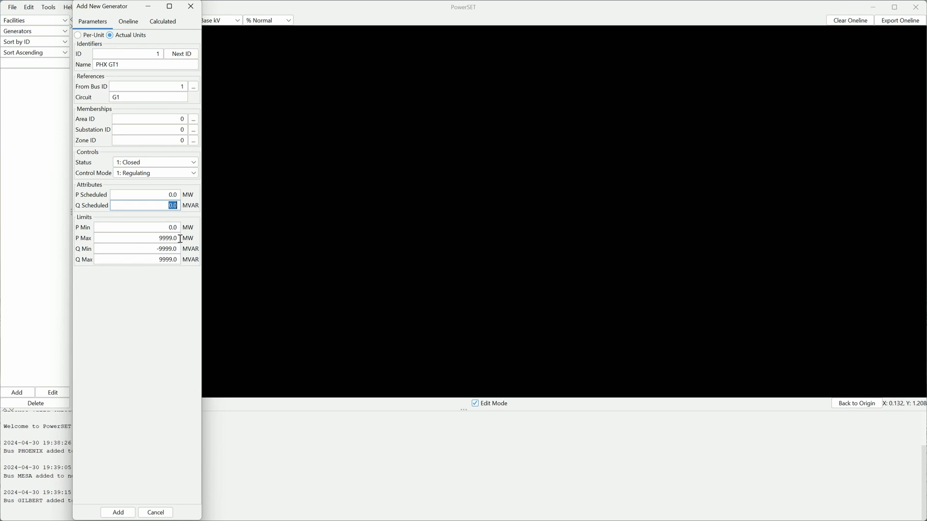
pyautogui.click(159, 196)
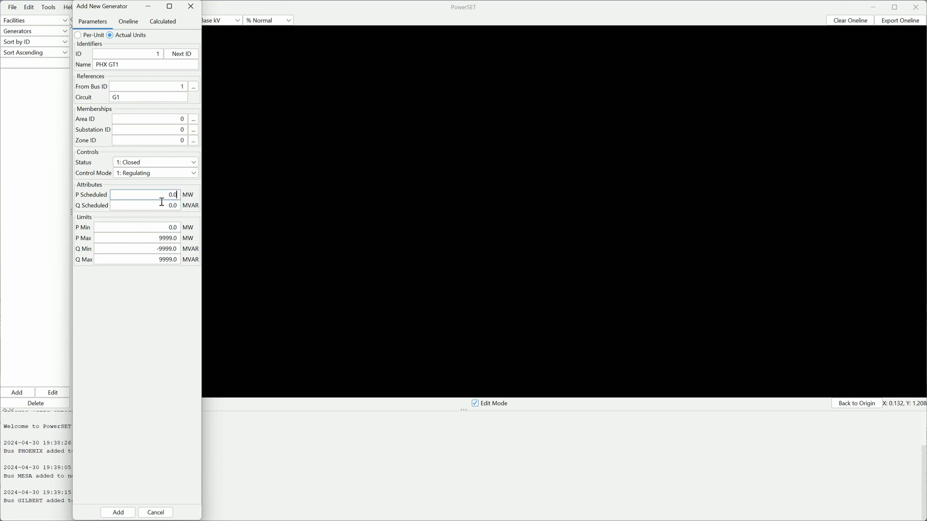
pyautogui.click(163, 238)
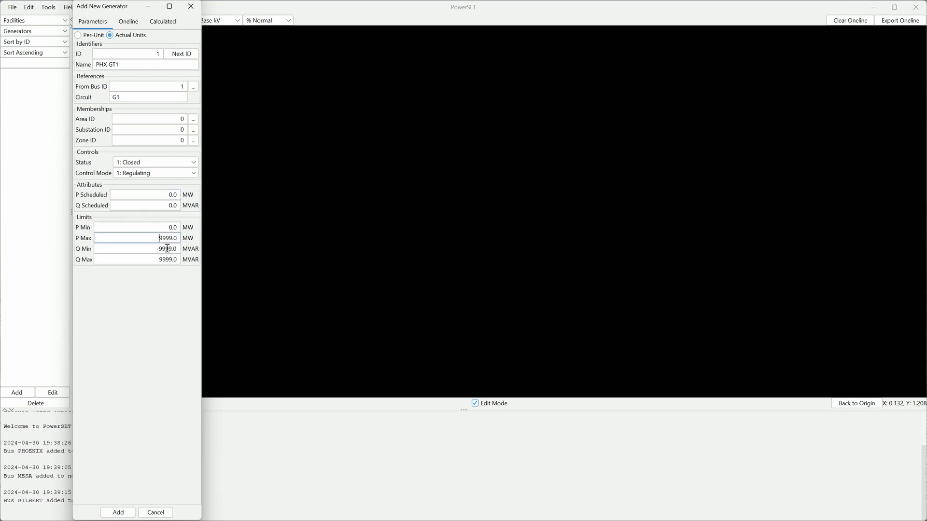
pyautogui.click(167, 230)
# Step: Add generator PHX GT1 to the network and finish adding generators
pyautogui.click(124, 512)
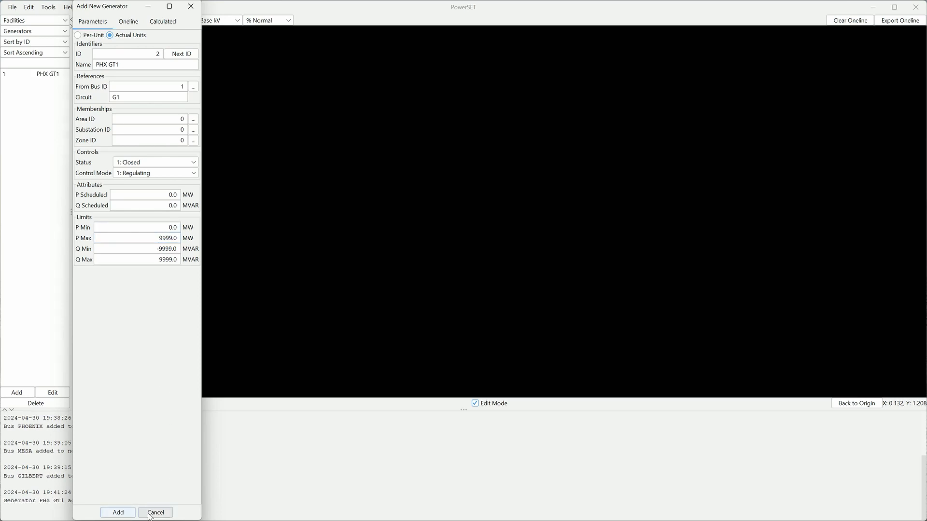
pyautogui.click(155, 512)
# Step: Start a new line facility with its parameters expressed in Per-Unit
pyautogui.click(20, 31)
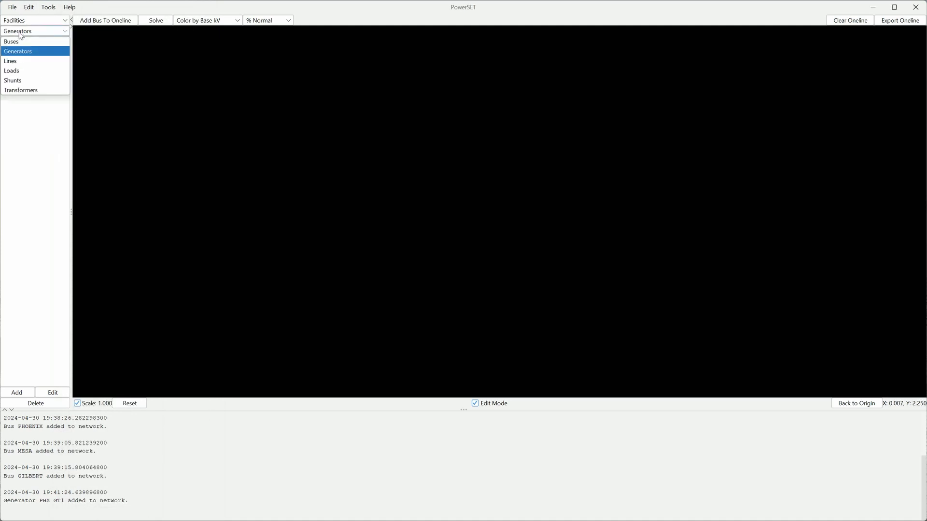
pyautogui.click(21, 60)
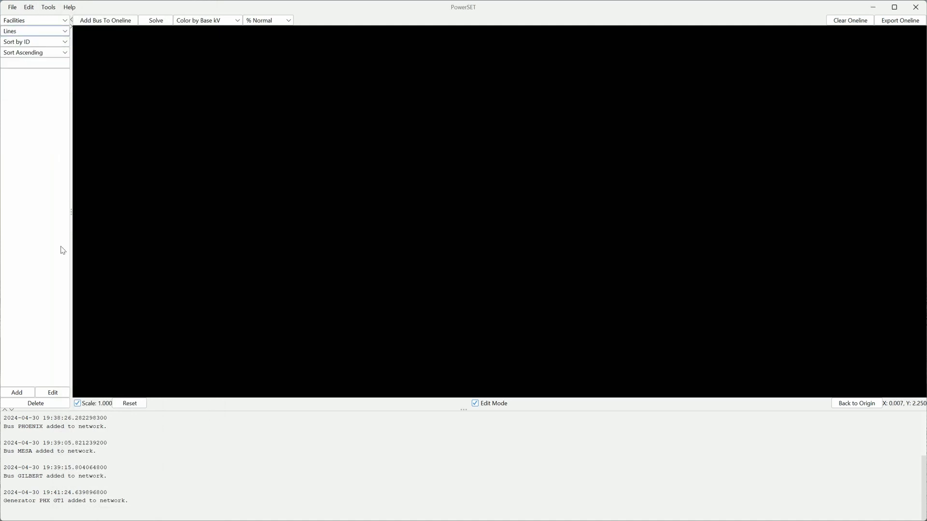
pyautogui.click(17, 392)
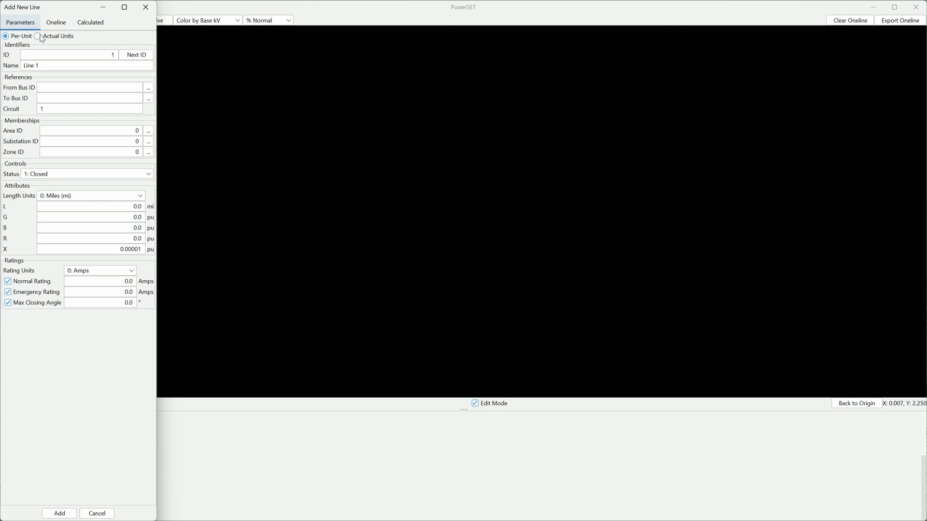
pyautogui.click(39, 37)
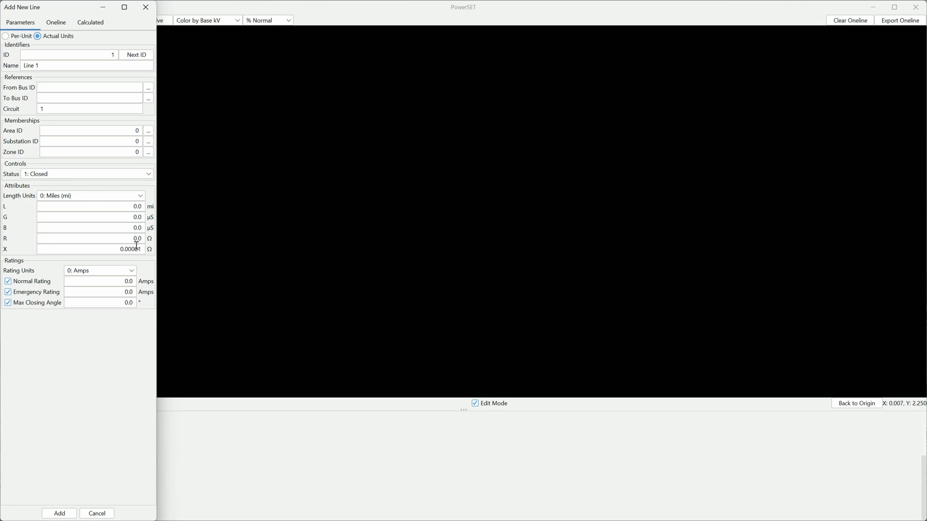
pyautogui.click(6, 37)
# Step: Name the new line PHX-MESA 100 KV
pyautogui.click(112, 54)
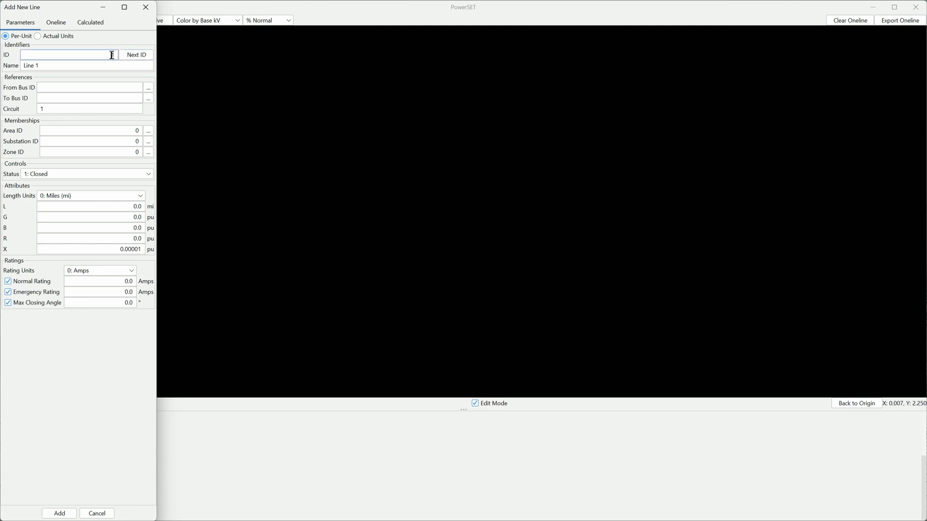
pyautogui.click(62, 61)
pyautogui.moveTo(41, 65); pyautogui.dragTo(20, 66)
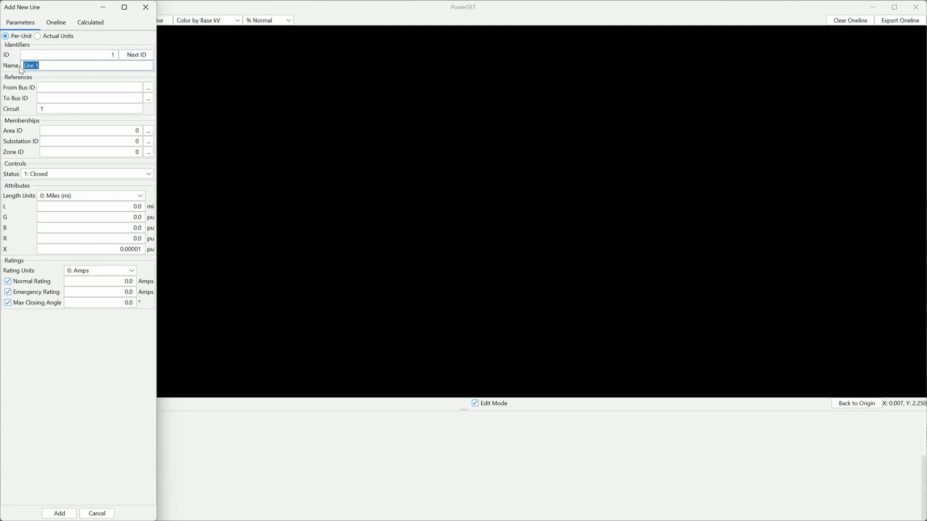
pyautogui.write('PHX-MESA 100 KV')
pyautogui.moveTo(92, 66); pyautogui.dragTo(21, 67)
# Step: Assign PHOENIX as the line's From Bus and MESA as its To Bus
pyautogui.click(45, 86)
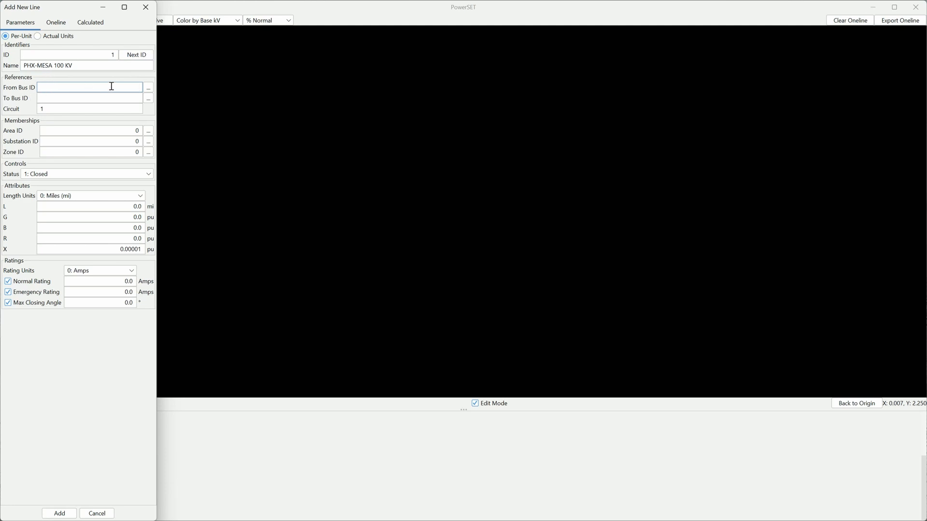
pyautogui.click(148, 89)
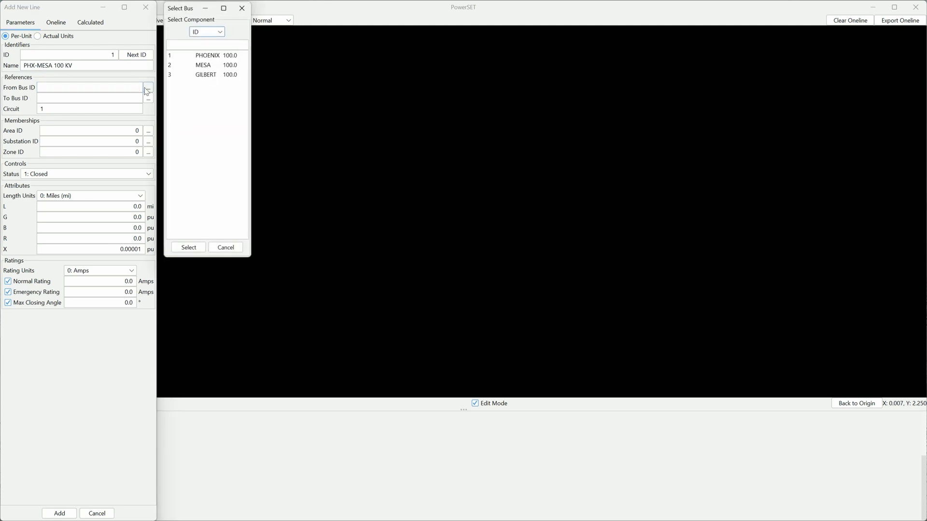
pyautogui.click(192, 56)
pyautogui.click(203, 249)
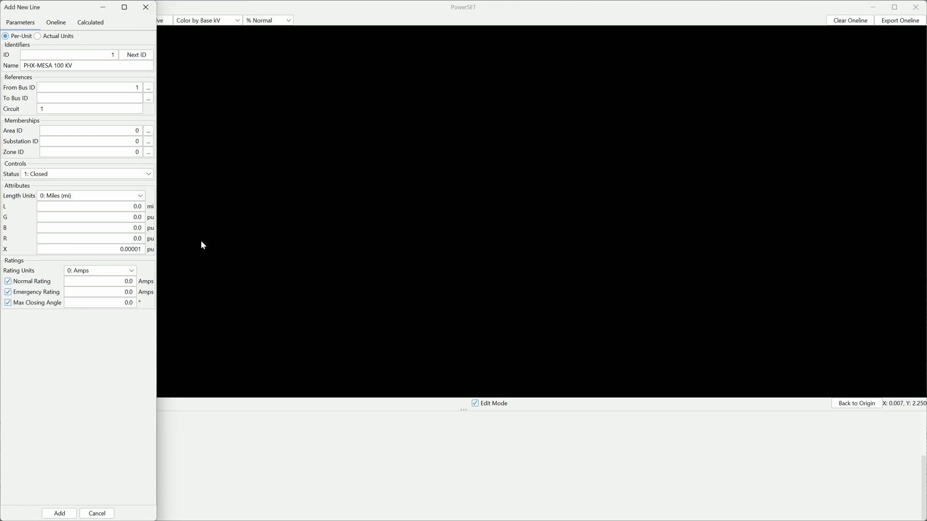
pyautogui.click(148, 99)
pyautogui.click(184, 76)
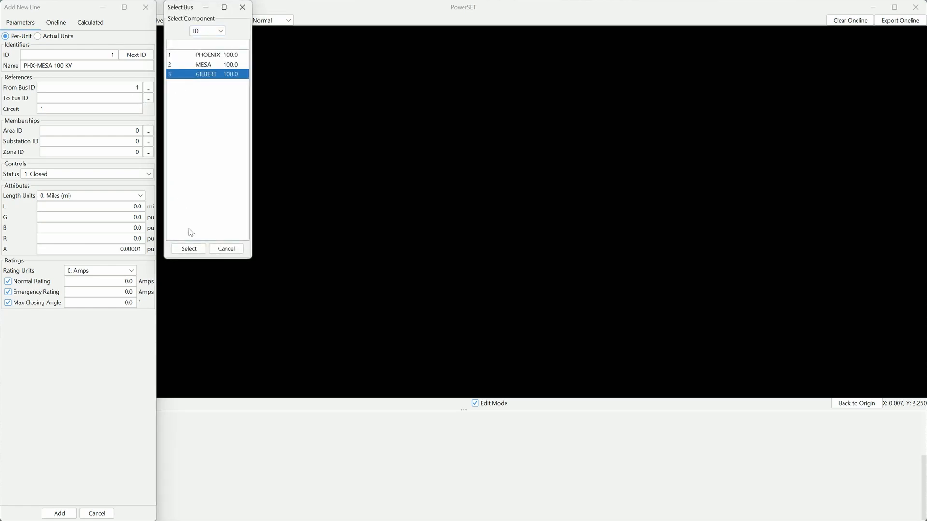
pyautogui.click(208, 66)
pyautogui.click(189, 249)
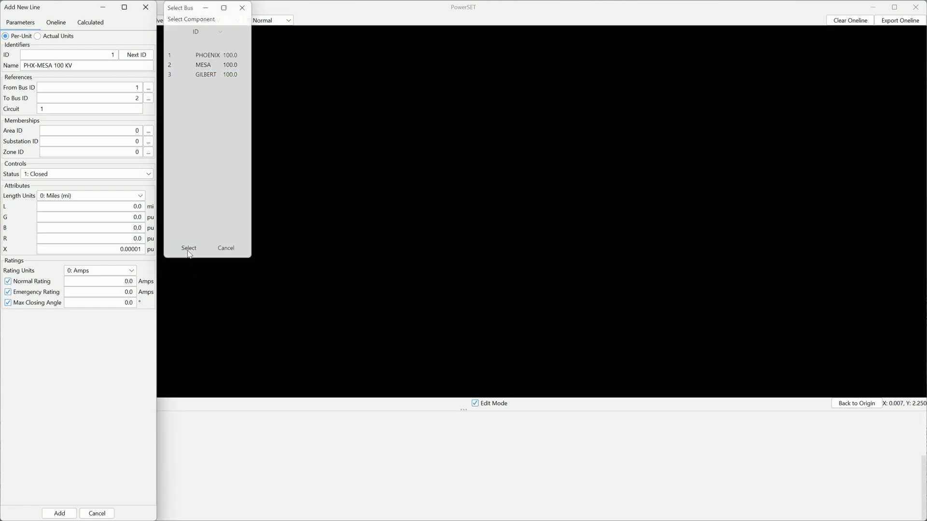
# Step: Set the line's length to 6, keeping Miles as the length unit
pyautogui.doubleClick(65, 110)
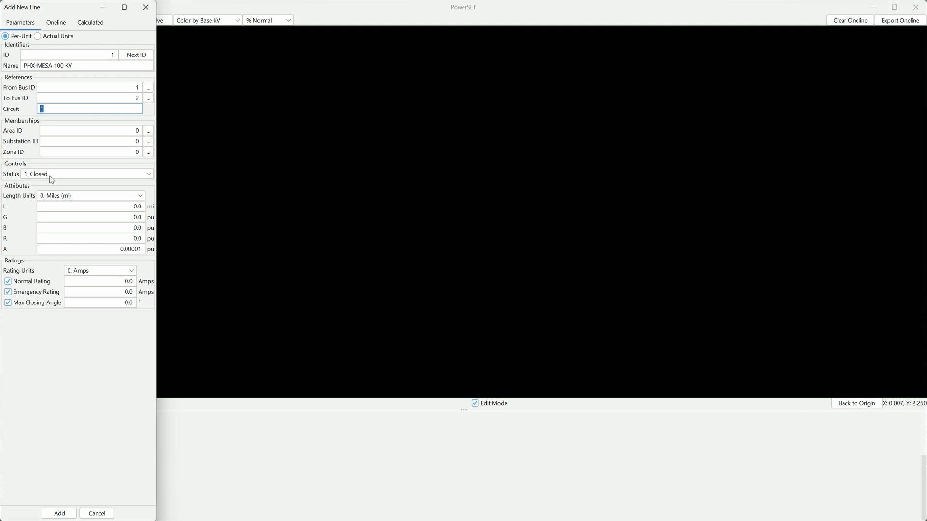
pyautogui.click(81, 198)
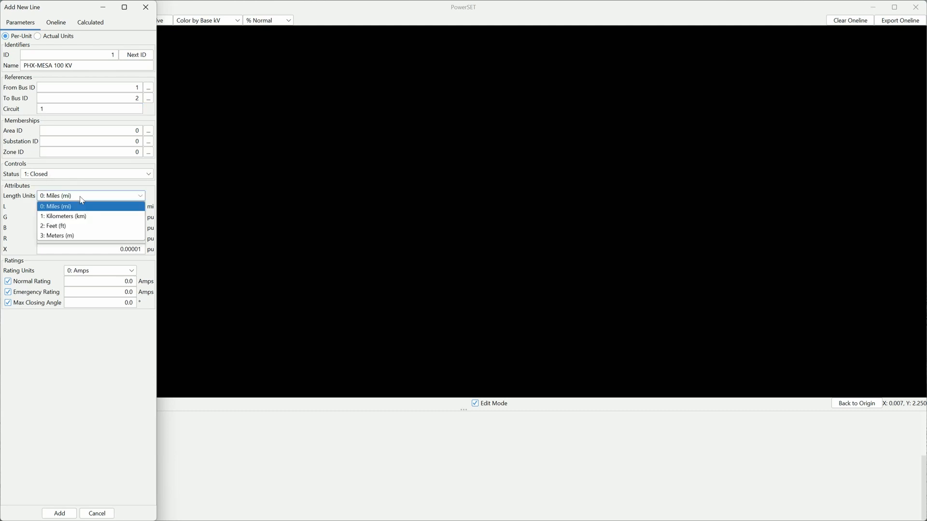
pyautogui.click(82, 200)
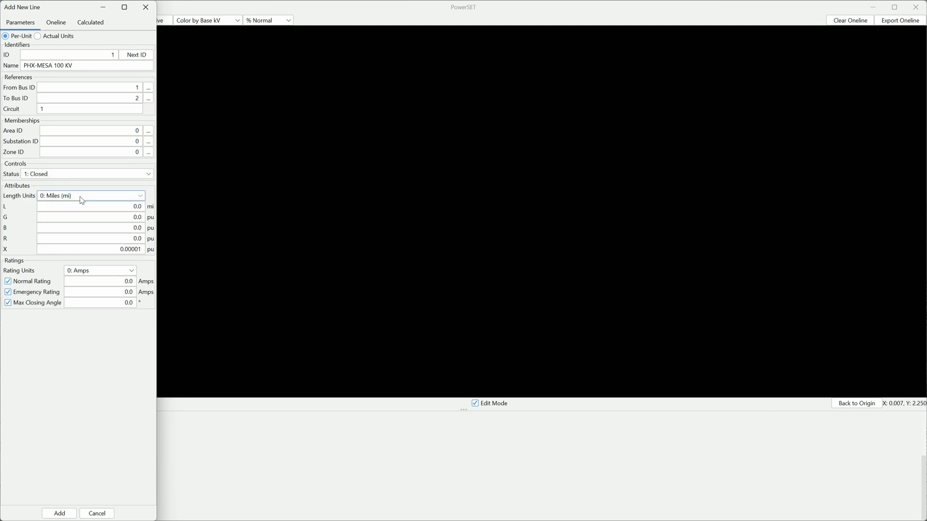
pyautogui.click(136, 206)
pyautogui.write('6')
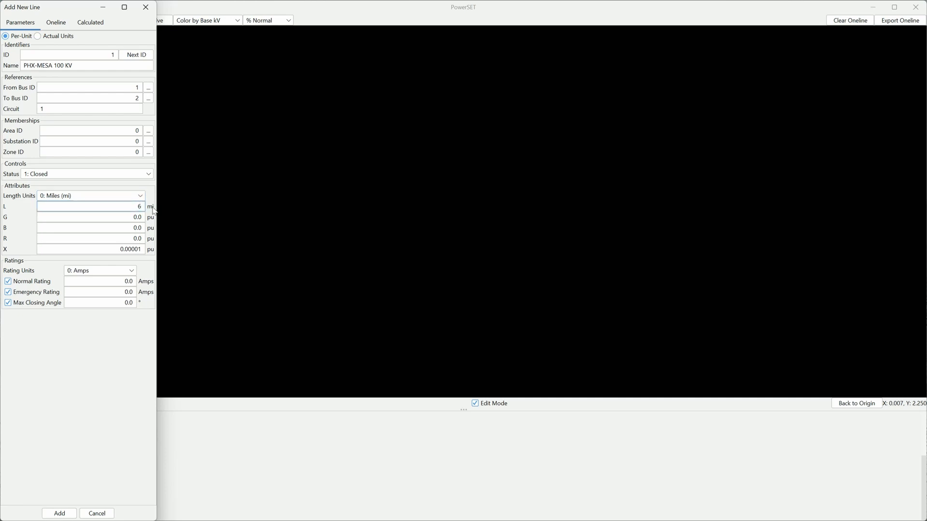
# Step: Set the line's resistance R to 0.01 pu and its reactance X to 0.03 pu
pyautogui.click(127, 238)
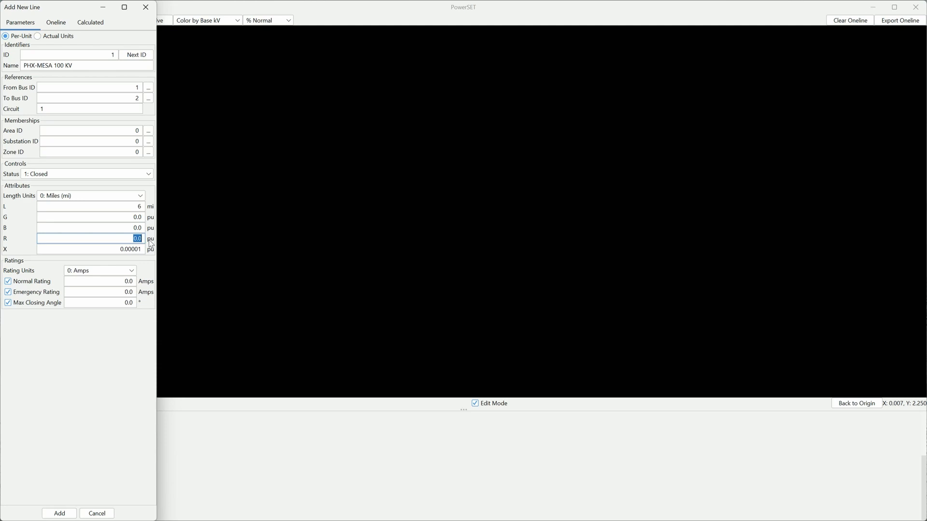
pyautogui.write('0.01')
pyautogui.click(121, 250)
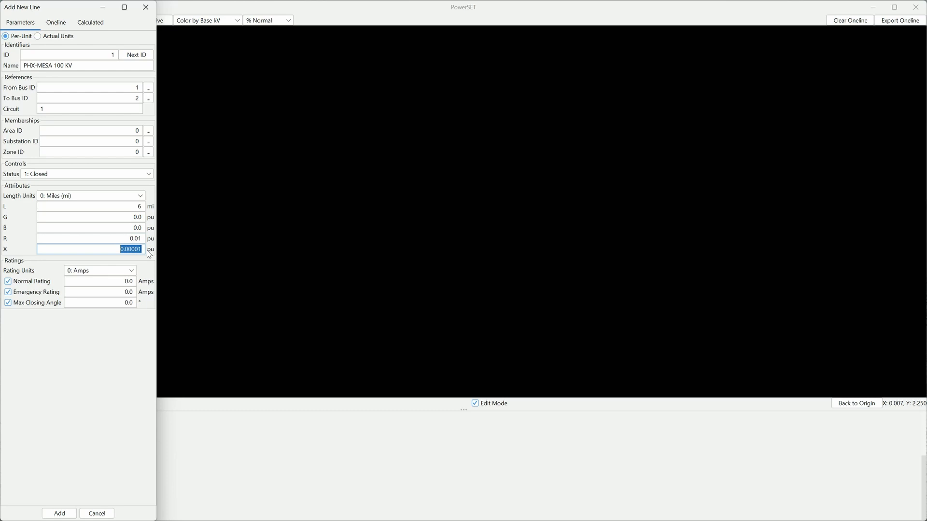
pyautogui.write('0.03')
# Step: Set the line's Normal Rating to 1600 and its Emergency Rating to 1800, with Amps as the rating unit
pyautogui.click(109, 271)
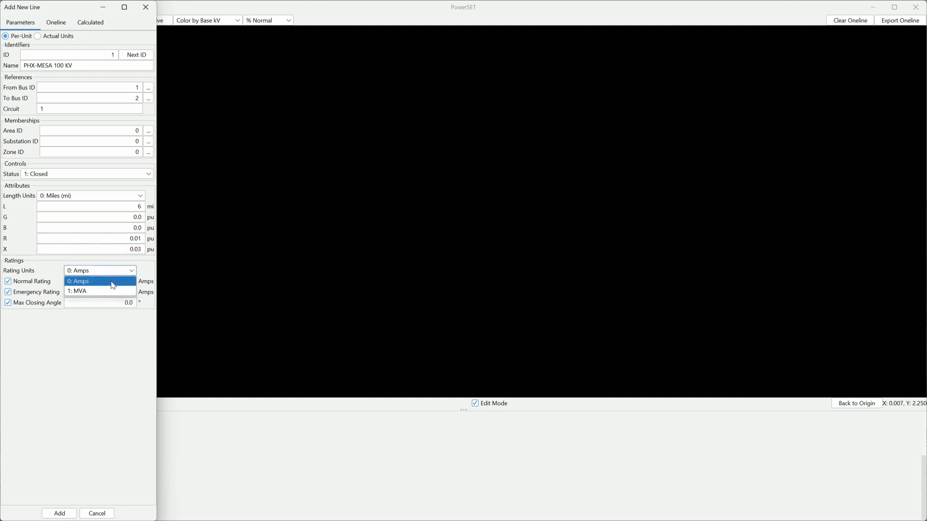
pyautogui.click(113, 281)
pyautogui.click(118, 281)
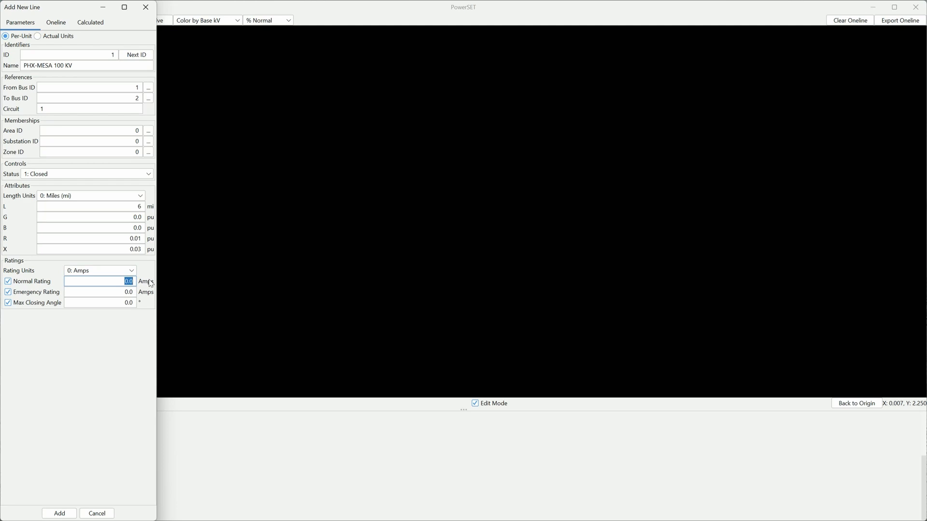
pyautogui.write('1600')
pyautogui.click(119, 291)
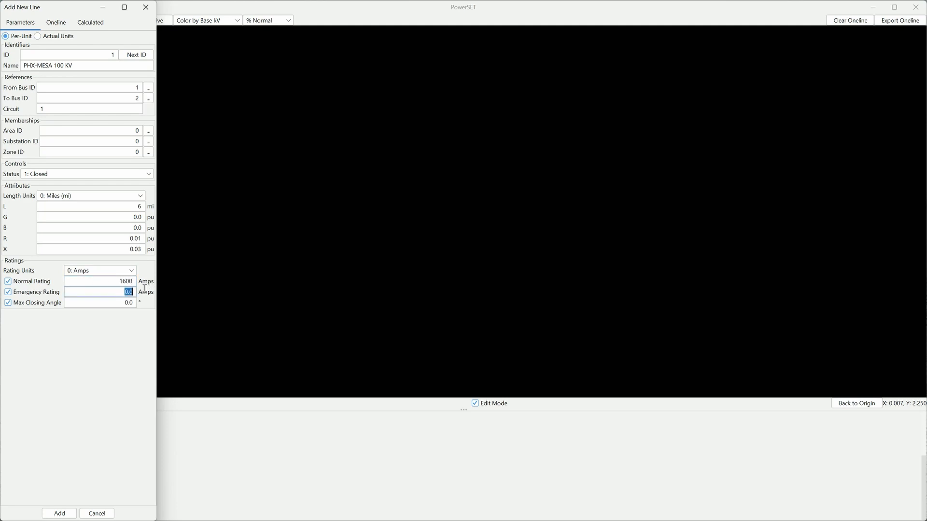
pyautogui.write('1800')
# Step: Disable the Max Closing Angle rating and add the PHX-MESA line to the network
pyautogui.click(50, 304)
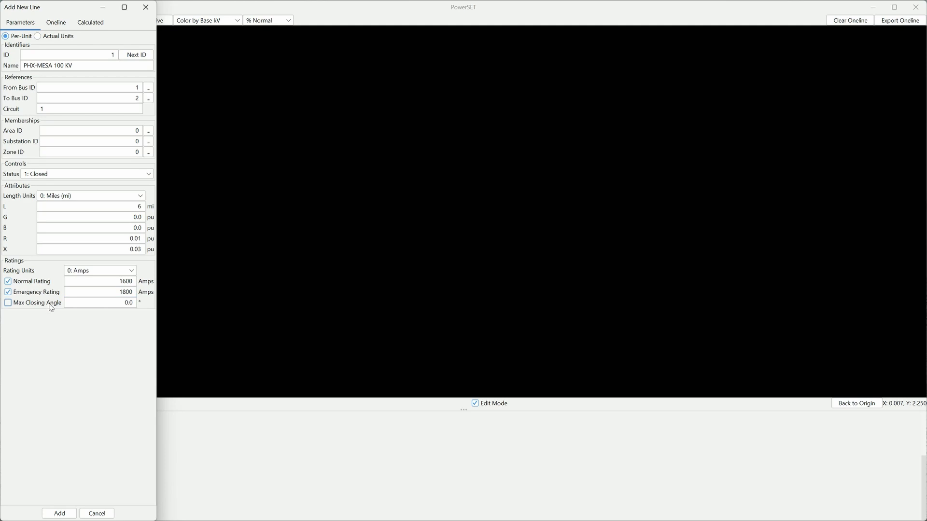
pyautogui.click(123, 304)
pyautogui.click(52, 304)
pyautogui.click(66, 512)
# Step: Name the second line PHX-GIL 100 KV by replacing MESA with GIL
pyautogui.click(53, 66)
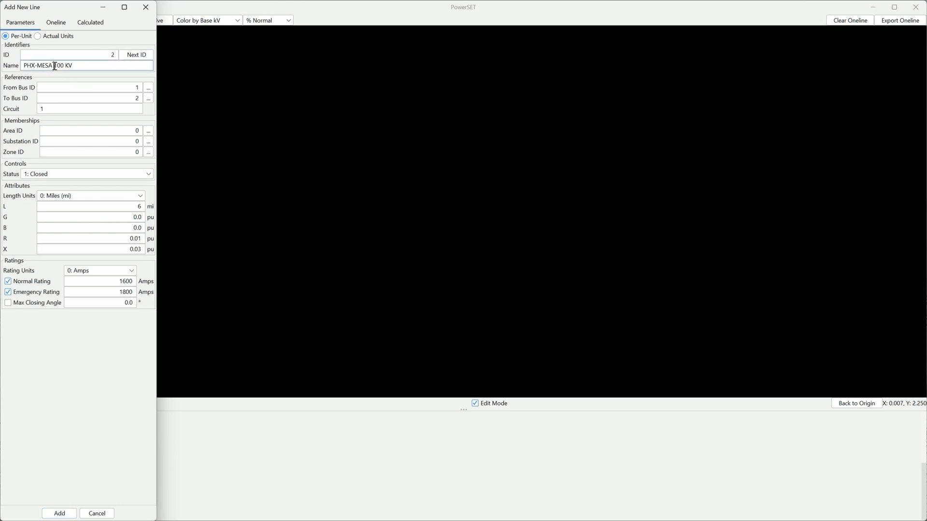
pyautogui.press('BackSpace')
pyautogui.press('BackSpace')
pyautogui.press('BackSpace')
pyautogui.press('BackSpace')
pyautogui.write('GILBER')
pyautogui.press('BackSpace')
pyautogui.press('BackSpace')
pyautogui.press('BackSpace')
# Step: Assign GILBERT, bus ID 3, as the second line's To Bus
pyautogui.click(149, 99)
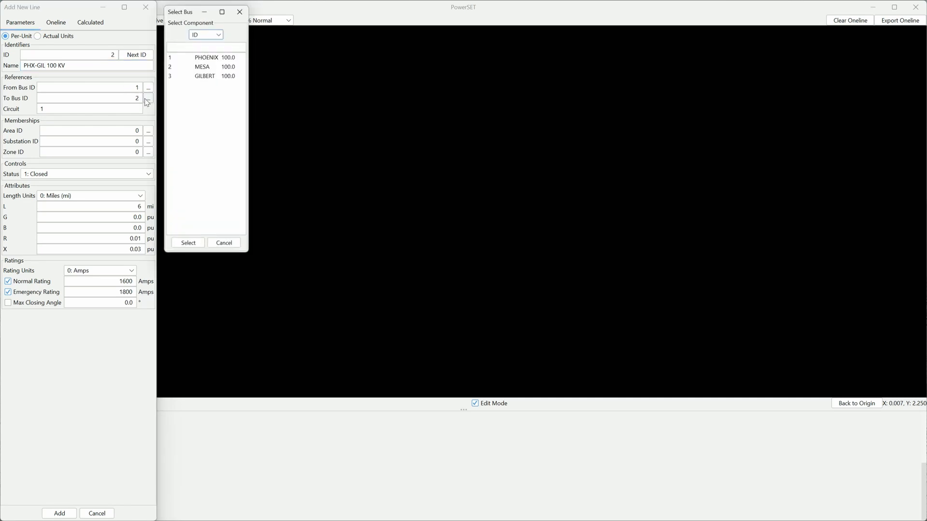
pyautogui.click(177, 75)
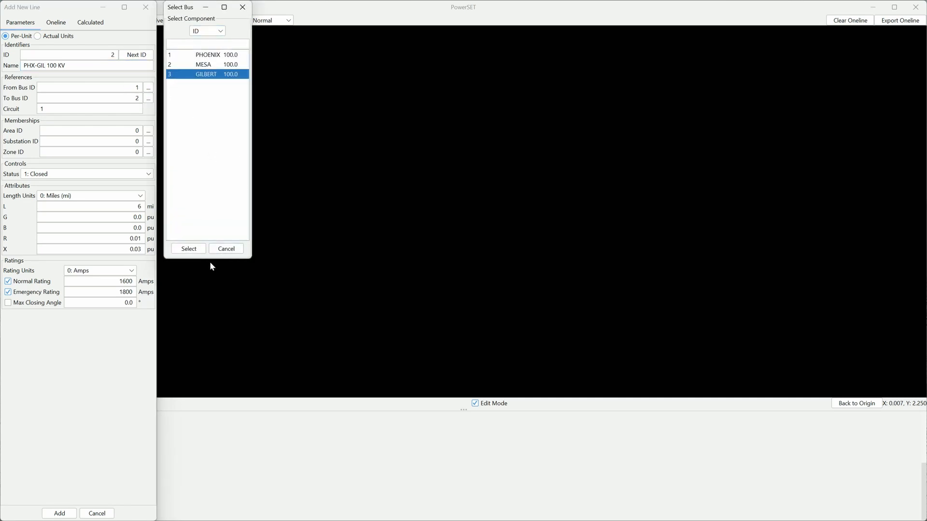
pyautogui.click(201, 249)
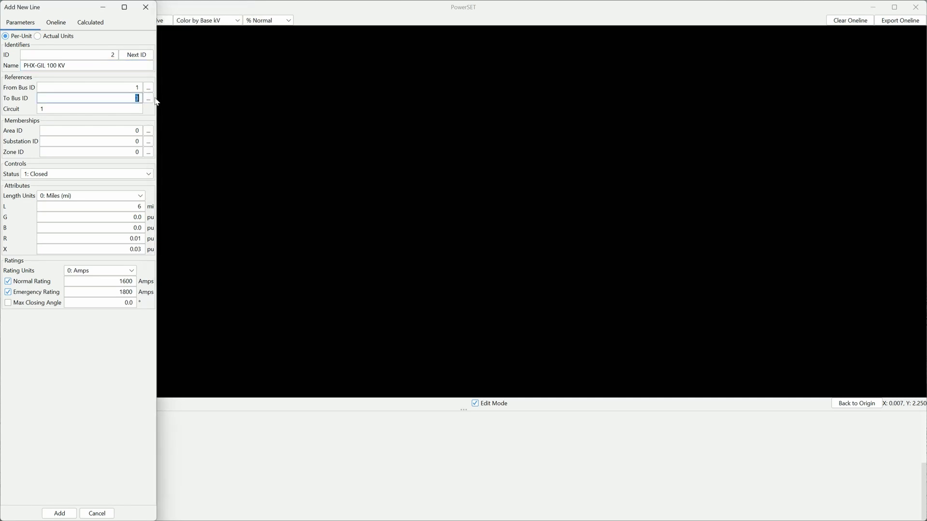
pyautogui.press('Tab')
pyautogui.hotkey('shift', 'Tab')
pyautogui.write('3')
# Step: Set the PHX-GIL line's length to 8 miles and its resistance R to 0.015 pu
pyautogui.click(127, 206)
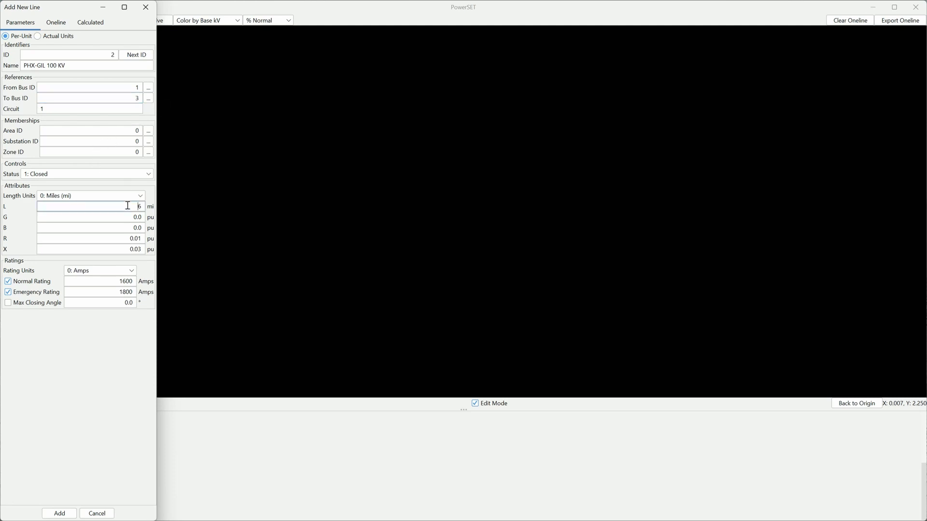
pyautogui.click(131, 239)
pyautogui.write('0.0')
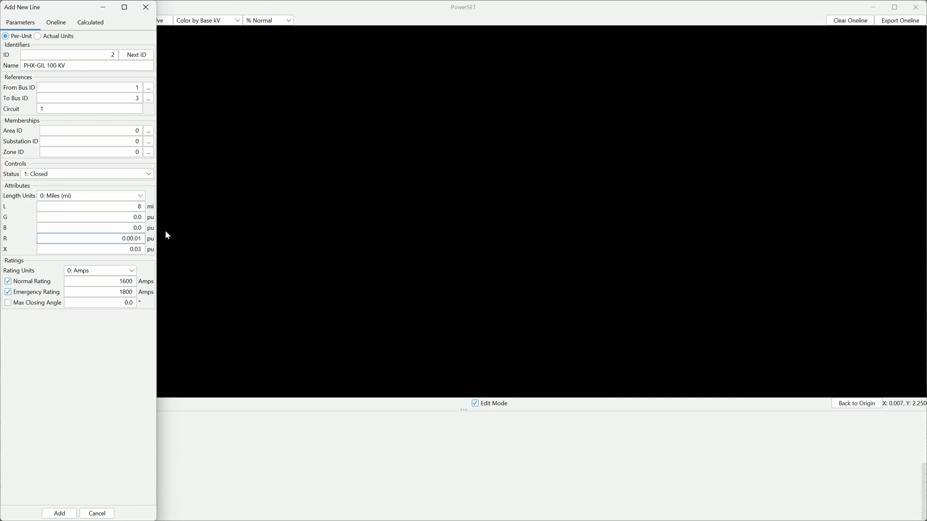
pyautogui.press('Delete')
pyautogui.press('Delete')
pyautogui.press('Delete')
pyautogui.write('5')
# Step: Set the PHX-GIL line's reactance X to 0.045 pu and add the line to the network
pyautogui.press('Tab')
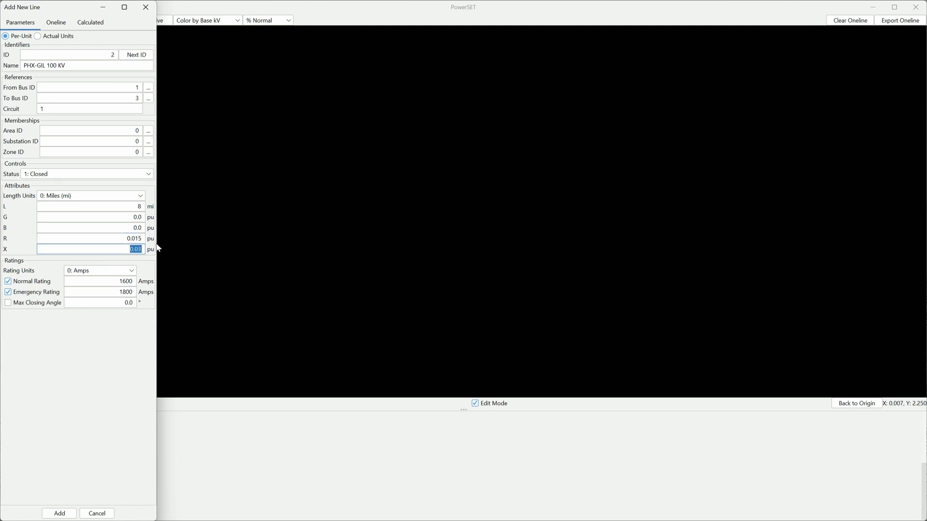
pyautogui.write('0.045')
pyautogui.click(68, 514)
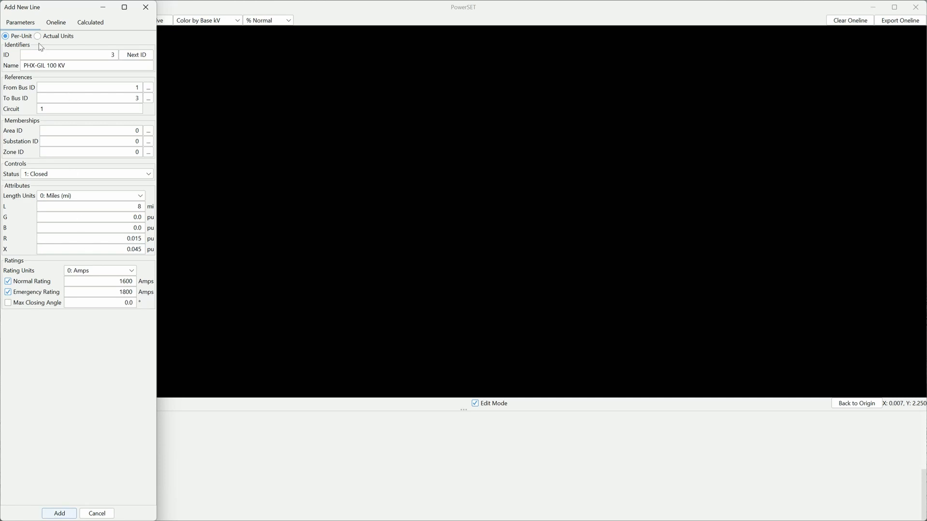
# Step: Name the third line MESA-GIL 100 KV by replacing PHX with MESA, and set its From Bus ID to 2
pyautogui.click(34, 65)
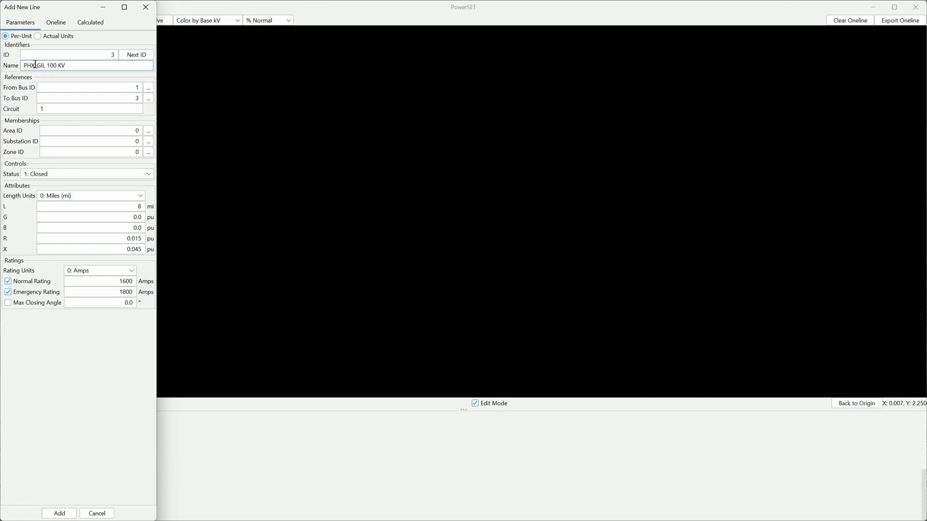
pyautogui.press('BackSpace')
pyautogui.press('BackSpace')
pyautogui.press('BackSpace')
pyautogui.write('MESA')
pyautogui.doubleClick(137, 86)
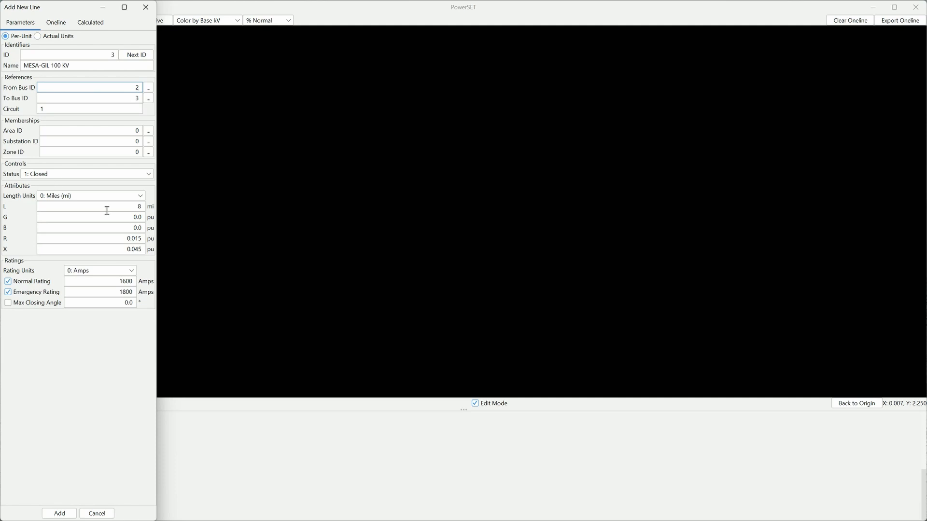
# Step: Set the MESA-GIL line's length to 4 miles and its resistance R to 0.008 pu
pyautogui.doubleClick(138, 206)
pyautogui.write('4')
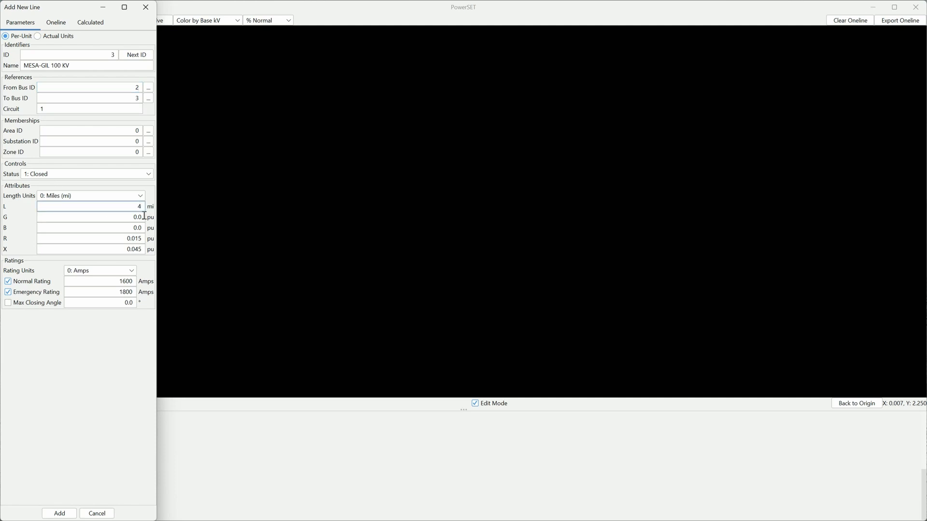
pyautogui.doubleClick(130, 238)
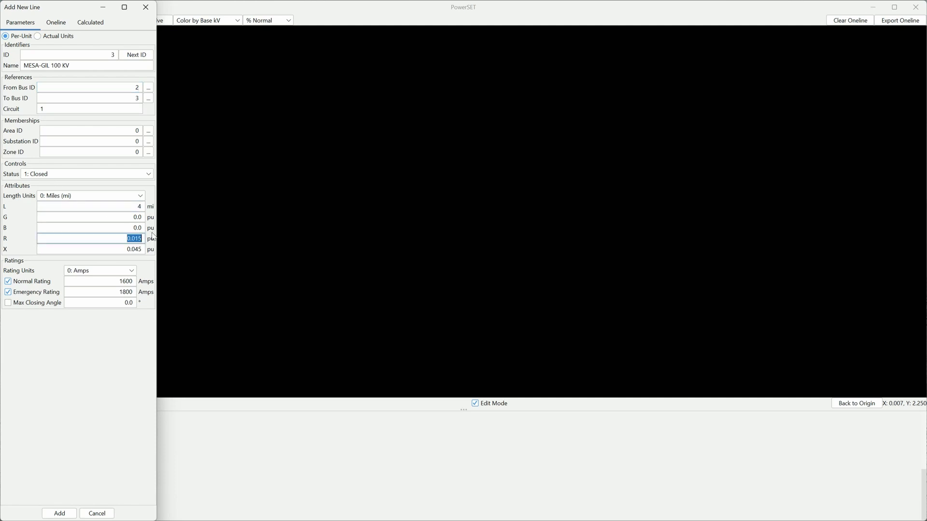
pyautogui.write('0.008')
# Step: Set the MESA-GIL line's reactance X to 0.024 pu, add the line to the network and close the new-line dialog
pyautogui.doubleClick(128, 249)
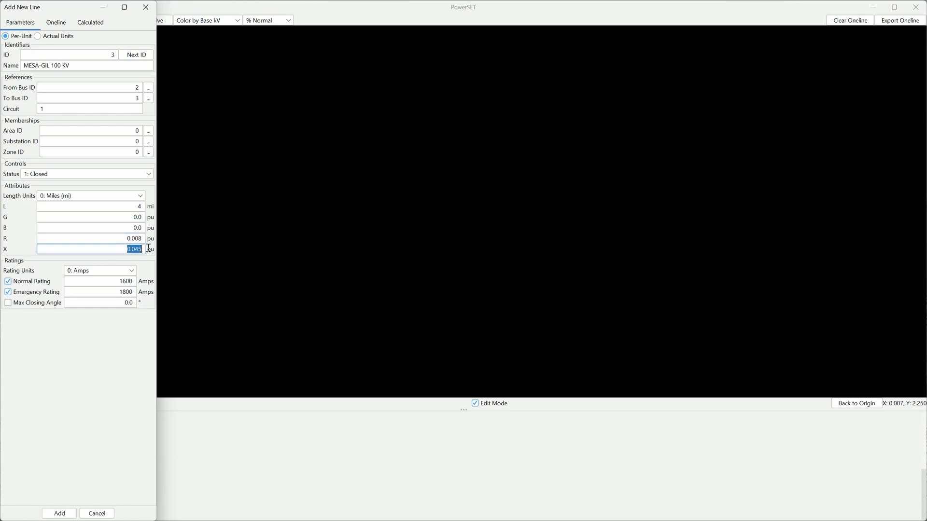
pyautogui.write('0.024')
pyautogui.click(72, 514)
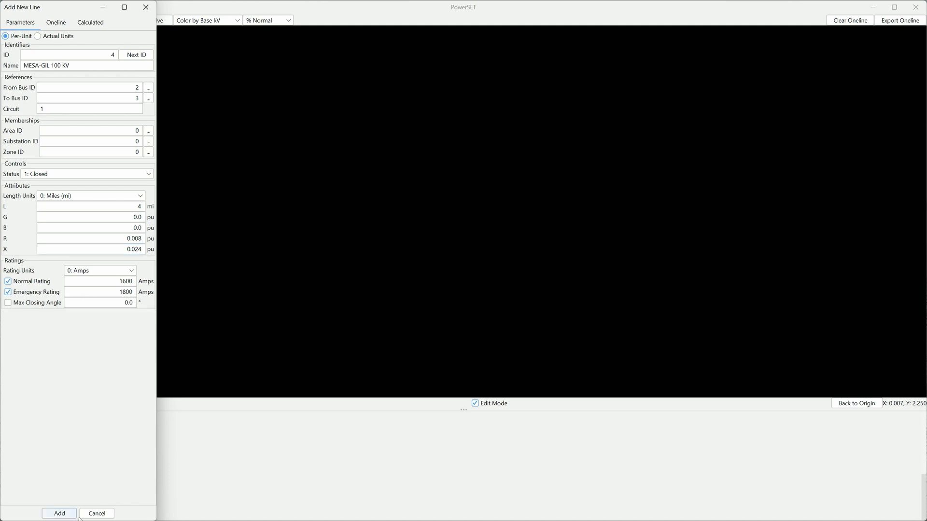
pyautogui.click(86, 514)
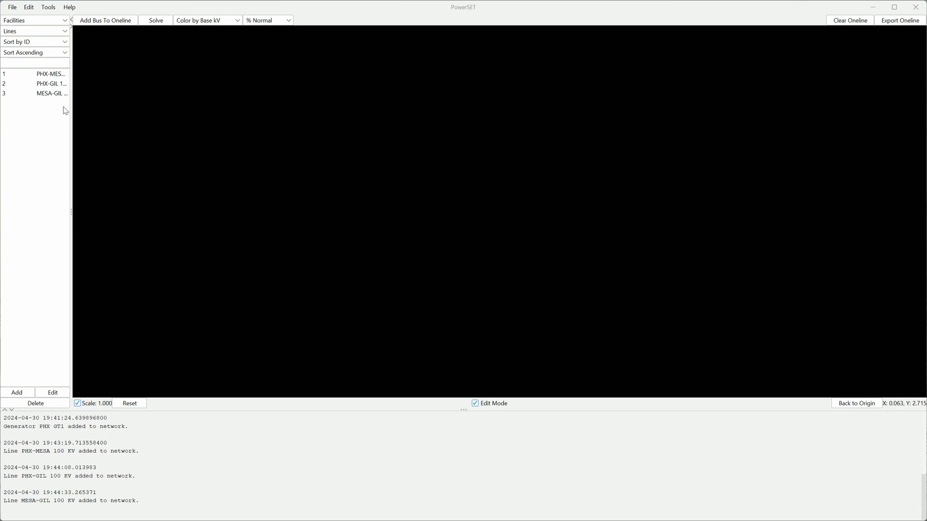
# Step: Start a new load in the Loads facilities and name it PHX GT1 SS
pyautogui.click(21, 32)
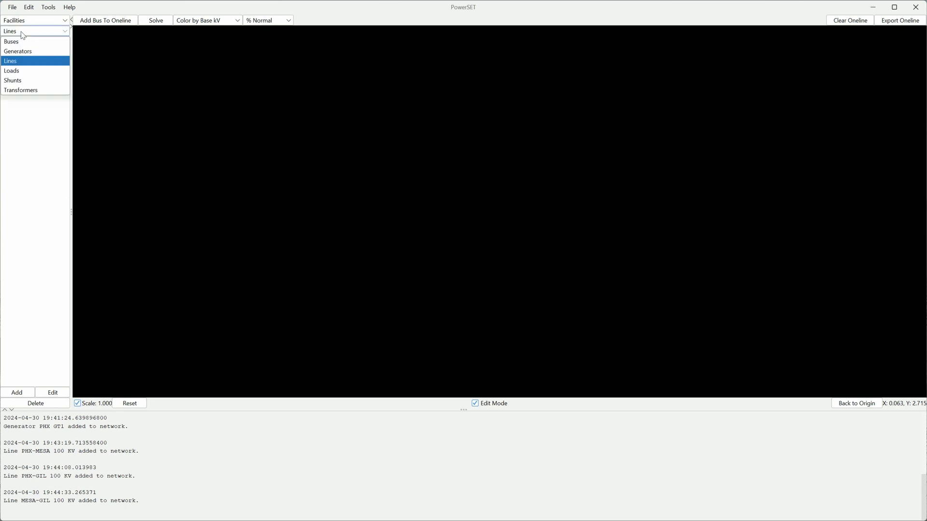
pyautogui.click(19, 70)
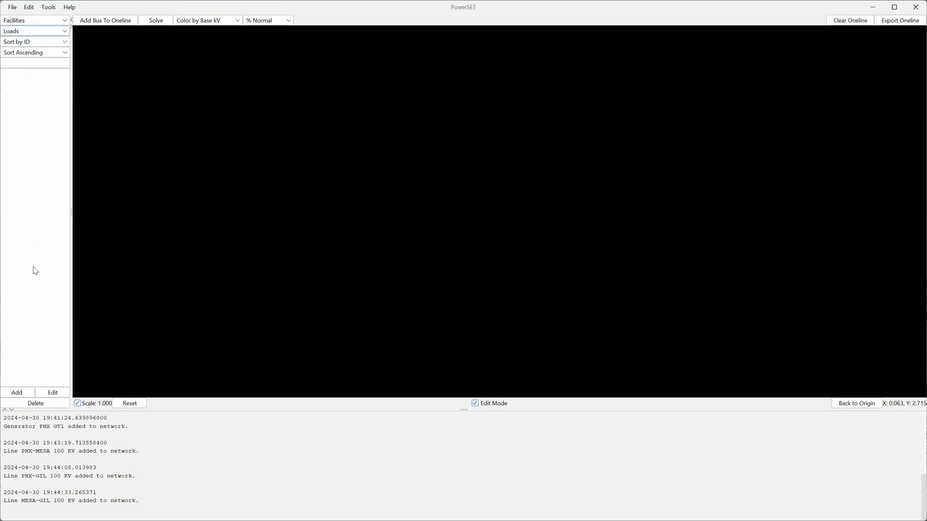
pyautogui.click(19, 393)
pyautogui.moveTo(50, 64); pyautogui.dragTo(24, 64)
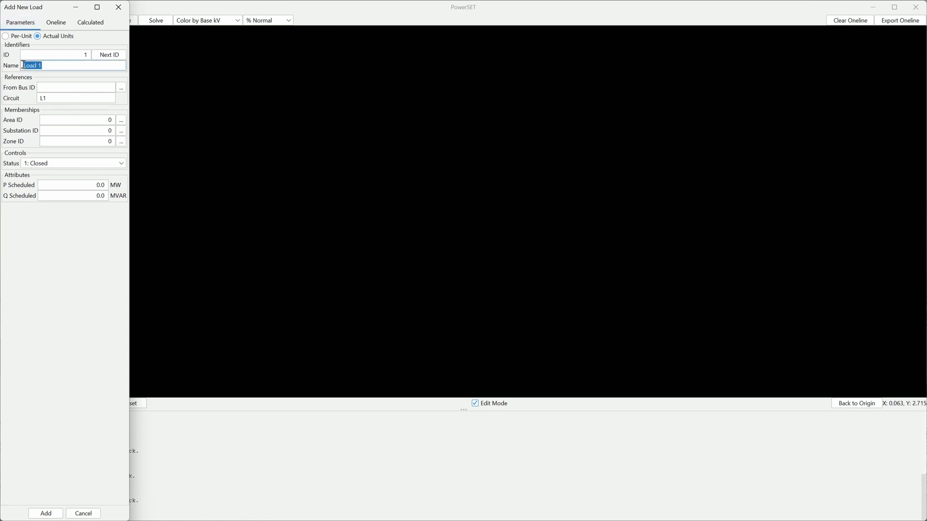
pyautogui.write('PHX GT1 SS')
# Step: Assign PHOENIX, bus ID 1, as the load's From Bus and set its circuit to SS
pyautogui.click(121, 88)
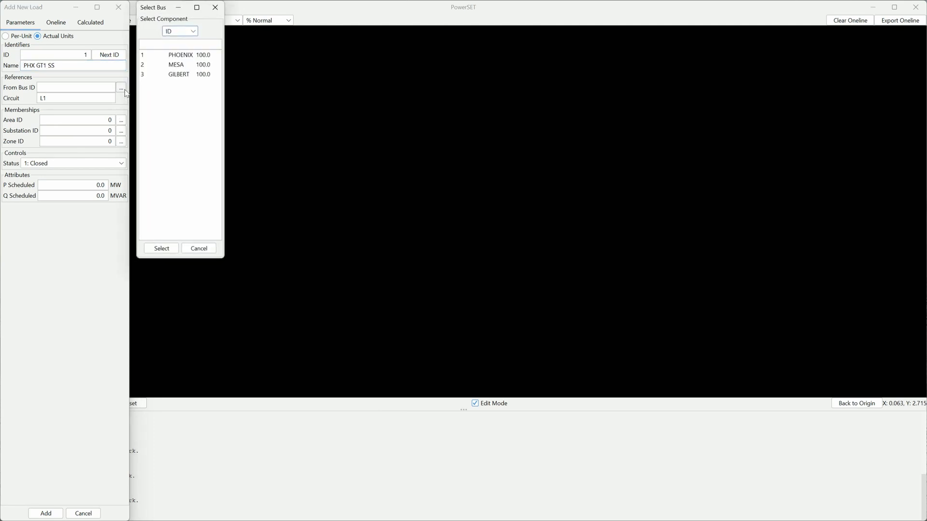
pyautogui.click(193, 55)
pyautogui.click(164, 248)
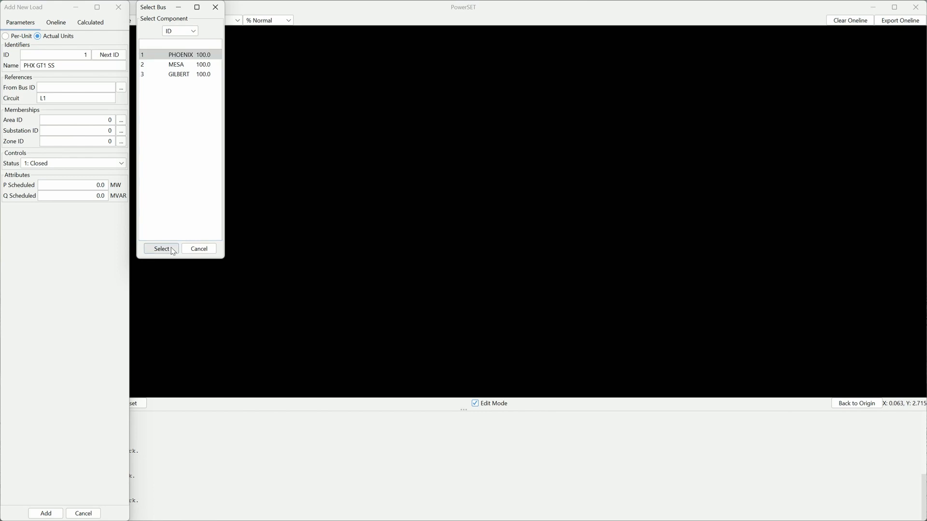
pyautogui.click(56, 100)
pyautogui.moveTo(57, 100); pyautogui.dragTo(2, 92)
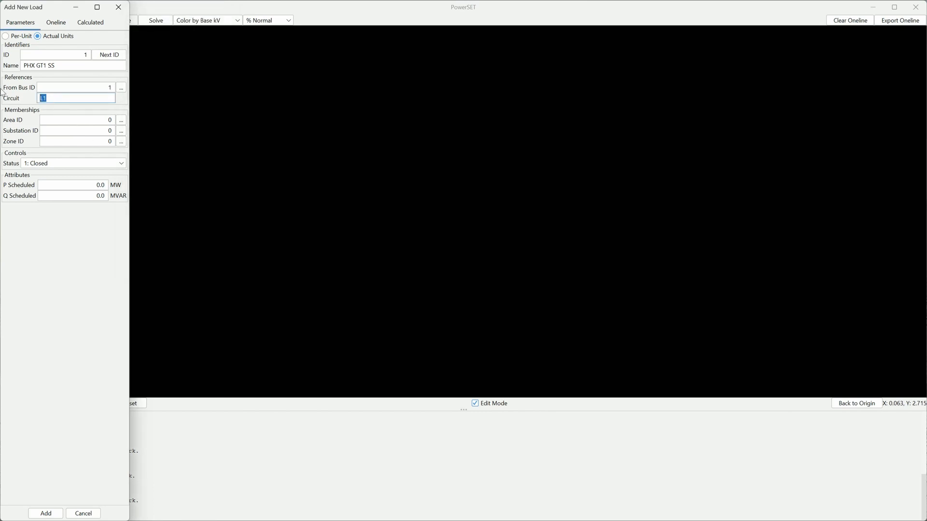
pyautogui.press('BackSpace')
pyautogui.write('SS')
# Step: Schedule the PHX GT1 SS load at 1 MW and 0.7 MVAR with status Closed, and add it to the network
pyautogui.click(33, 164)
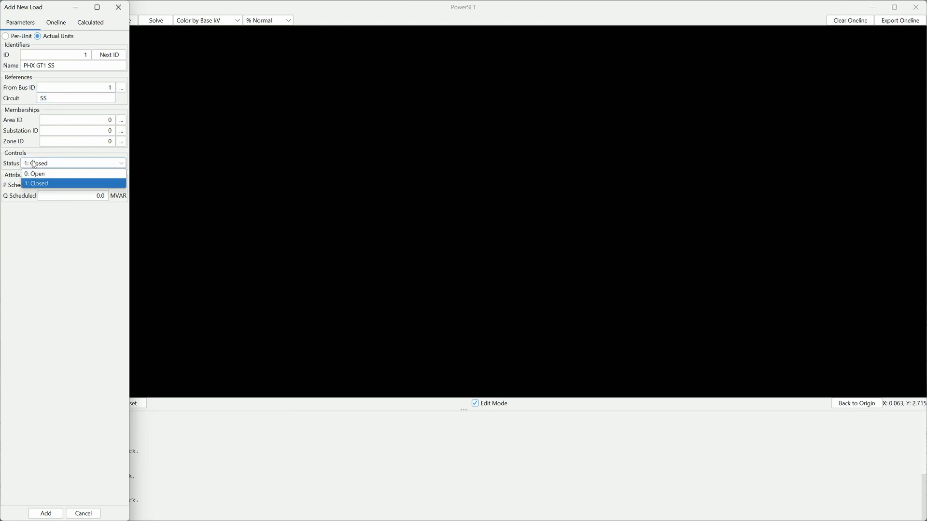
pyautogui.click(38, 164)
pyautogui.click(90, 184)
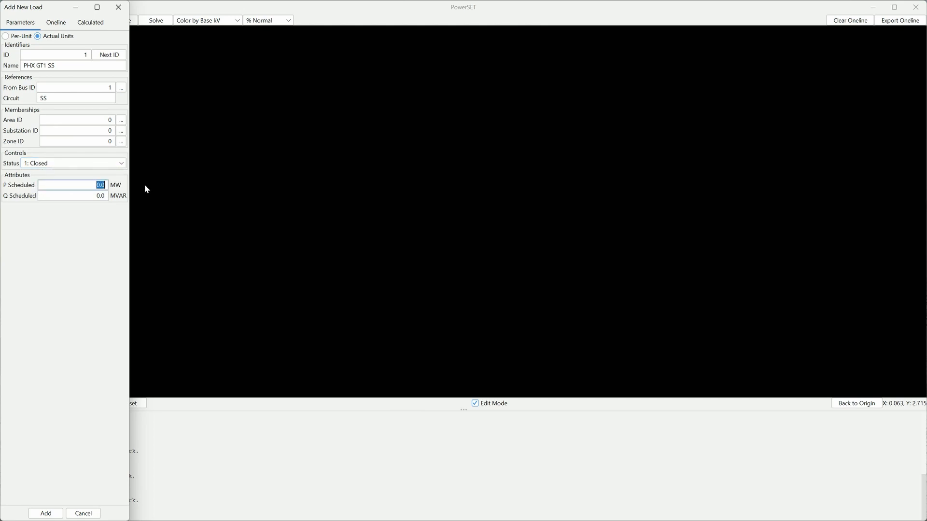
pyautogui.write('1')
pyautogui.press('Tab')
pyautogui.write('0.07')
pyautogui.press('BackSpace')
pyautogui.press('BackSpace')
pyautogui.write('7')
pyautogui.click(48, 513)
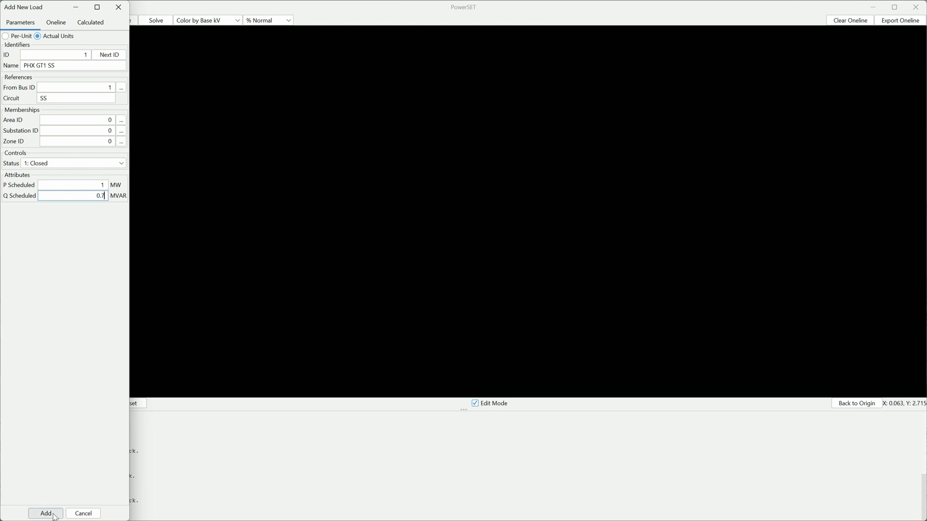
# Step: Name the second load MESA L1
pyautogui.click(36, 68)
pyautogui.tripleClick(30, 65)
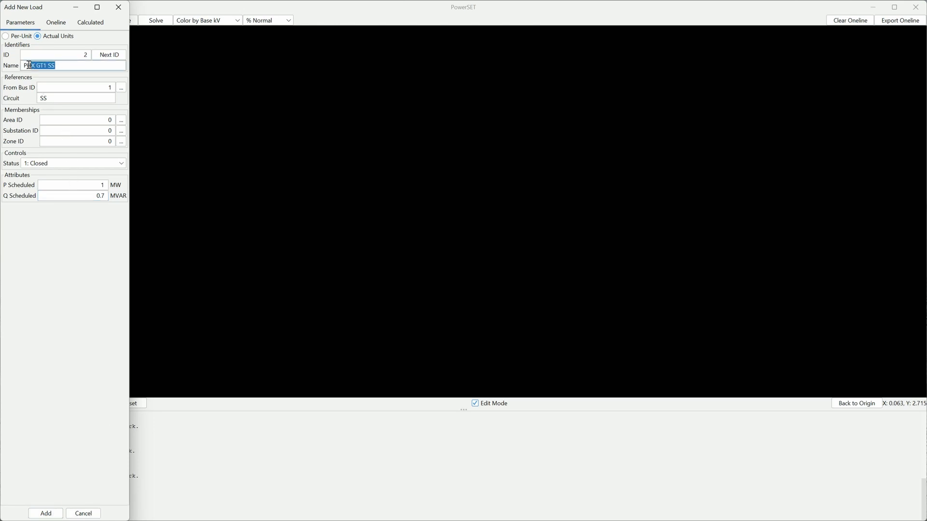
pyautogui.moveTo(29, 65); pyautogui.dragTo(9, 67)
pyautogui.write('MESA L1')
# Step: Assign MESA, bus ID 2, as the second load's From Bus and set its circuit to L1
pyautogui.doubleClick(109, 87)
pyautogui.click(121, 88)
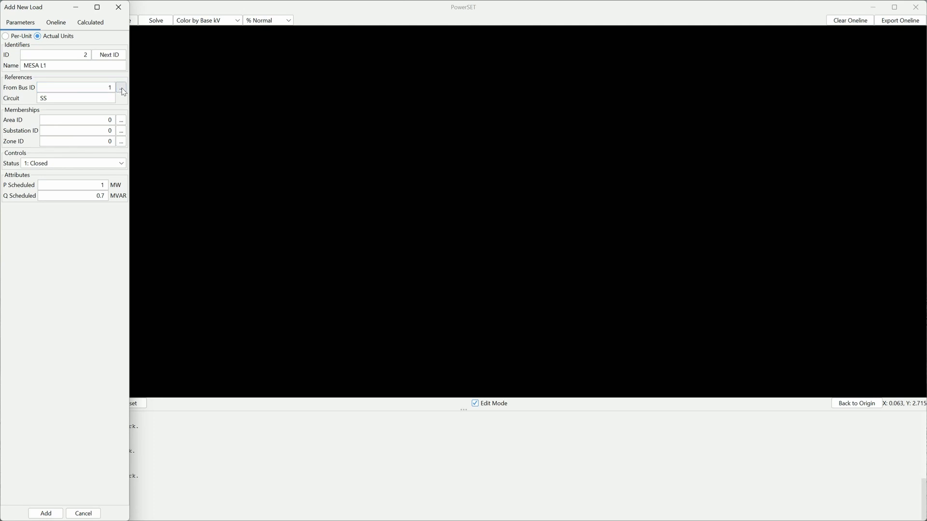
pyautogui.click(169, 65)
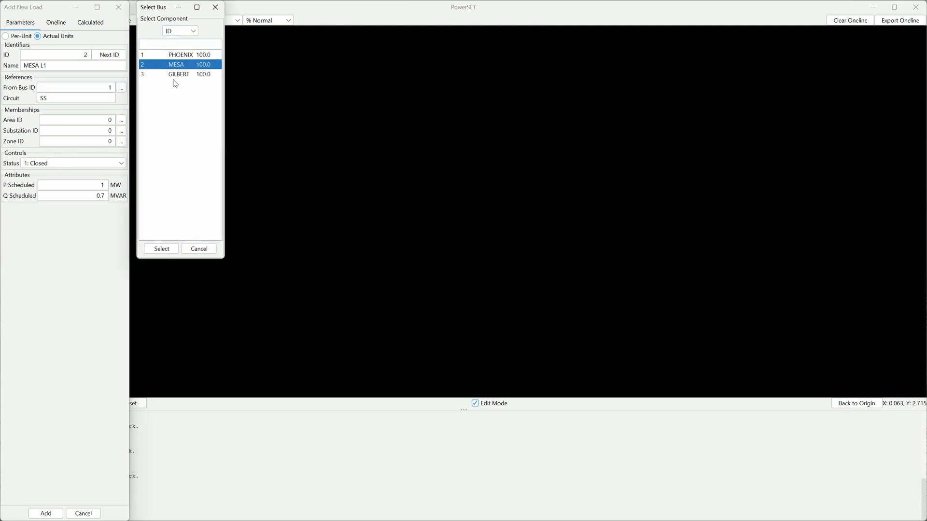
pyautogui.click(161, 248)
pyautogui.doubleClick(53, 98)
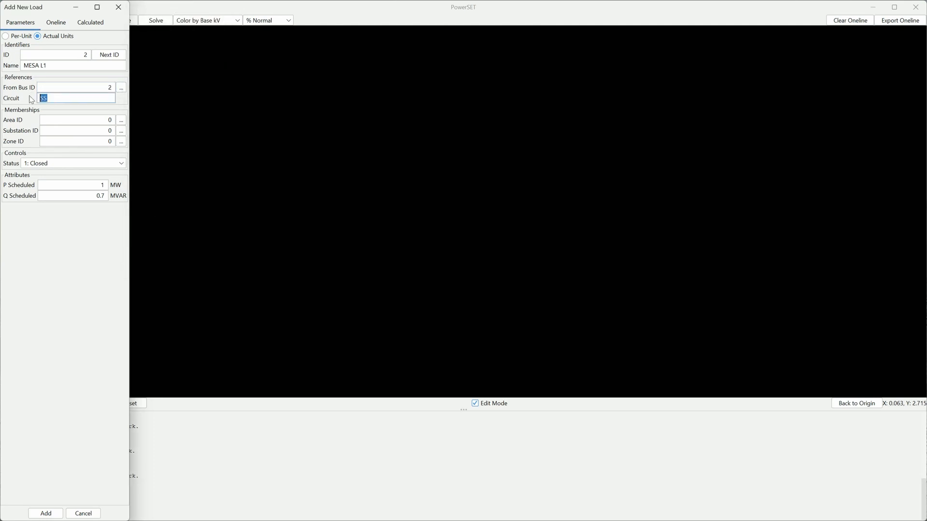
pyautogui.write('L1')
# Step: Schedule the MESA L1 load at 60 MW and 10 MVAR, and add it to the network
pyautogui.doubleClick(92, 185)
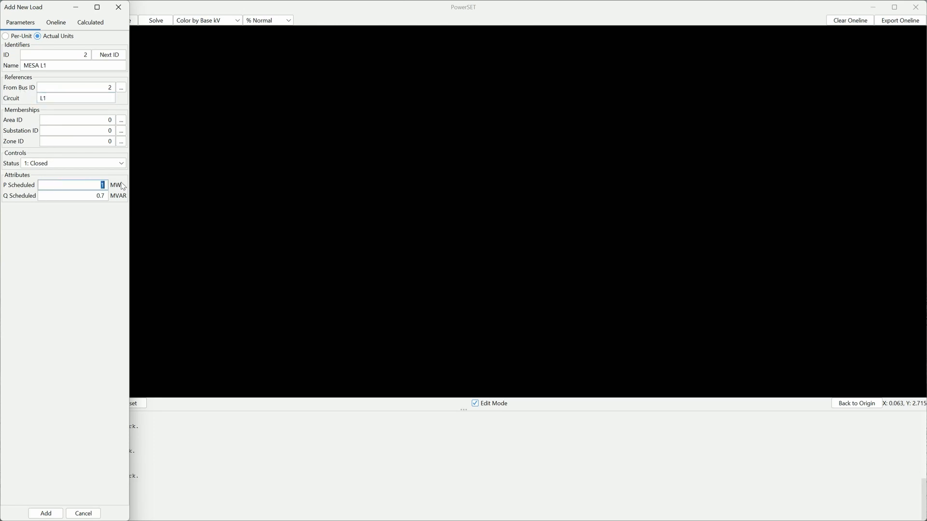
pyautogui.write('60')
pyautogui.doubleClick(98, 195)
pyautogui.write('10')
pyautogui.click(46, 513)
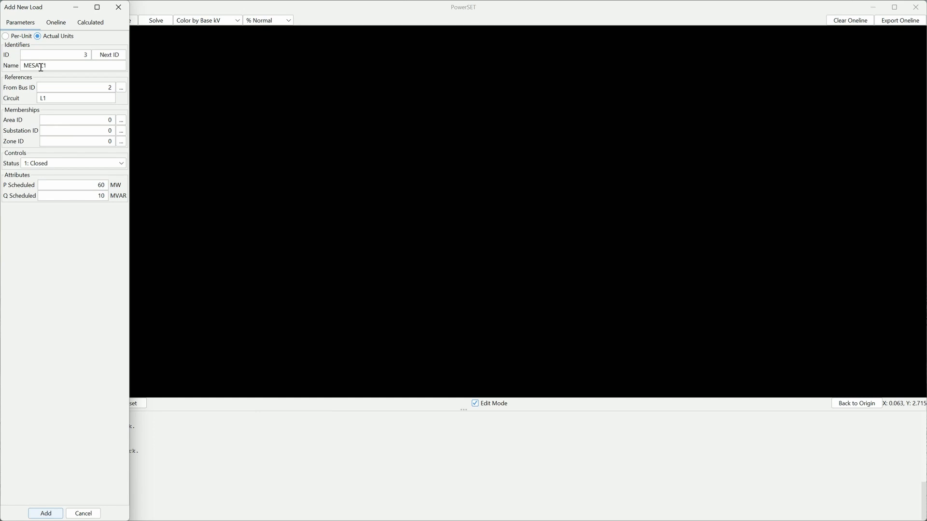
# Step: Name the third load GIL L1 and assign GILBERT, bus ID 3, as its From Bus
pyautogui.moveTo(40, 66); pyautogui.dragTo(19, 68)
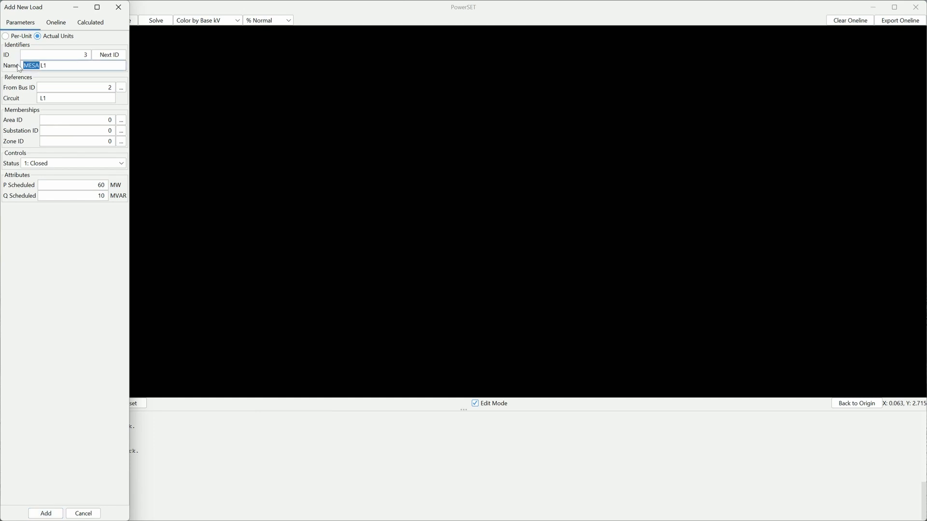
pyautogui.write('GII')
pyautogui.click(121, 89)
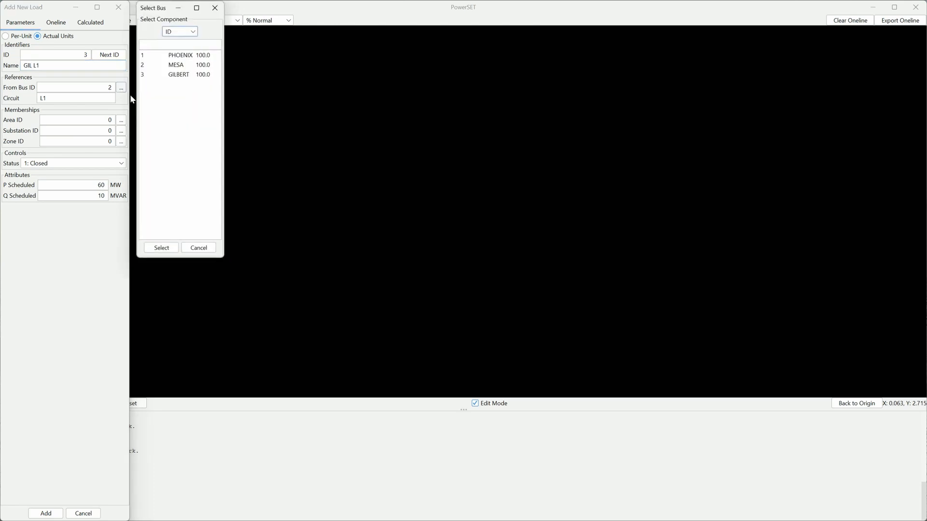
pyautogui.click(167, 75)
pyautogui.click(162, 250)
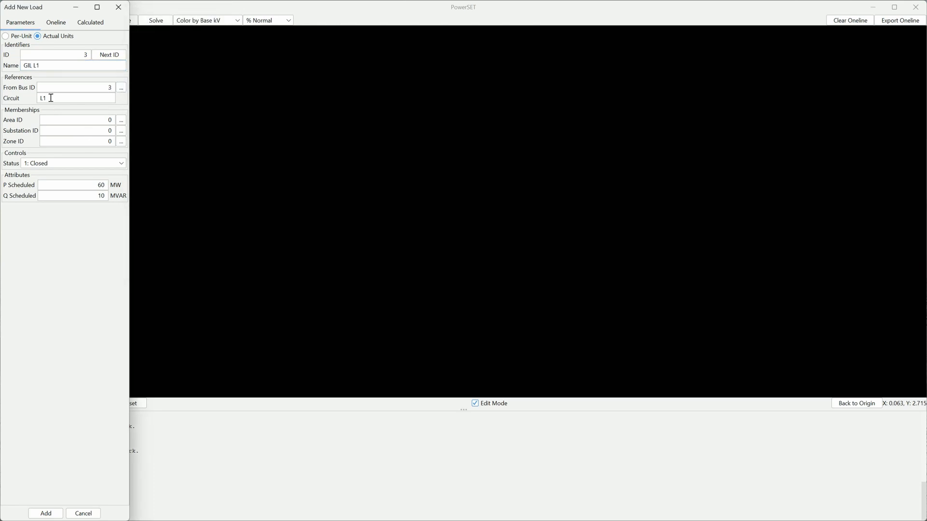
# Step: Schedule the GIL L1 load at 55 MW and 8 MVAR, and add it to the network
pyautogui.doubleClick(95, 185)
pyautogui.write('55')
pyautogui.press('Tab')
pyautogui.write('8')
pyautogui.click(45, 513)
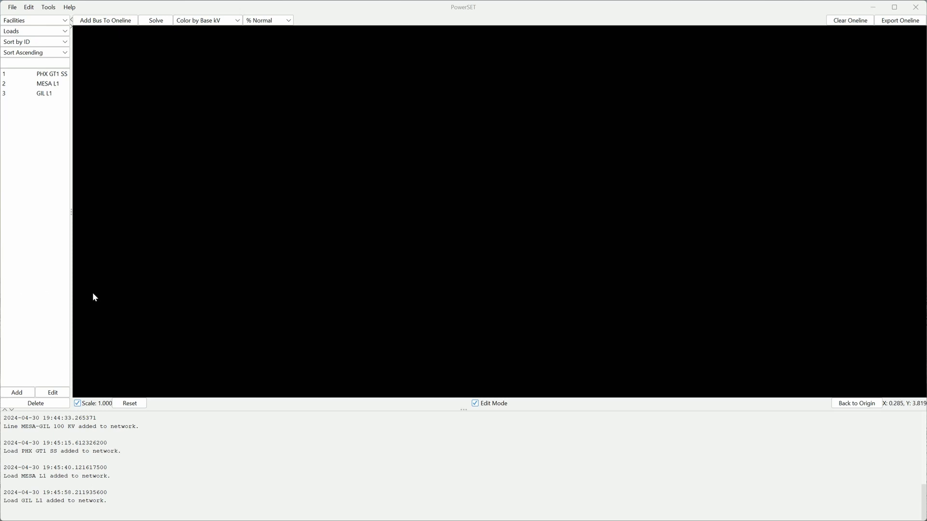
# Step: Solve the power flow for the three-bus network
pyautogui.click(166, 25)
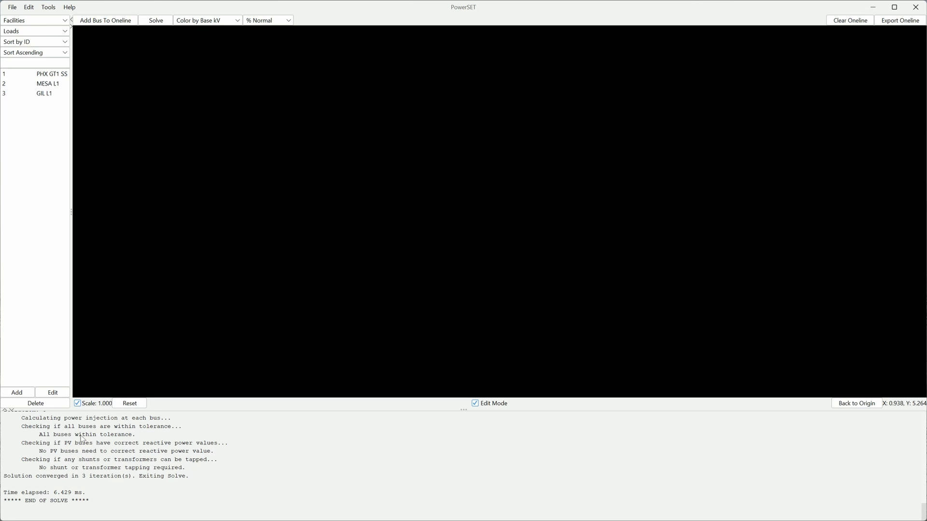
# Step: Examine the PHOENIX bus's calculated voltage, generation, load and injection values, and close its properties without saving
pyautogui.click(29, 32)
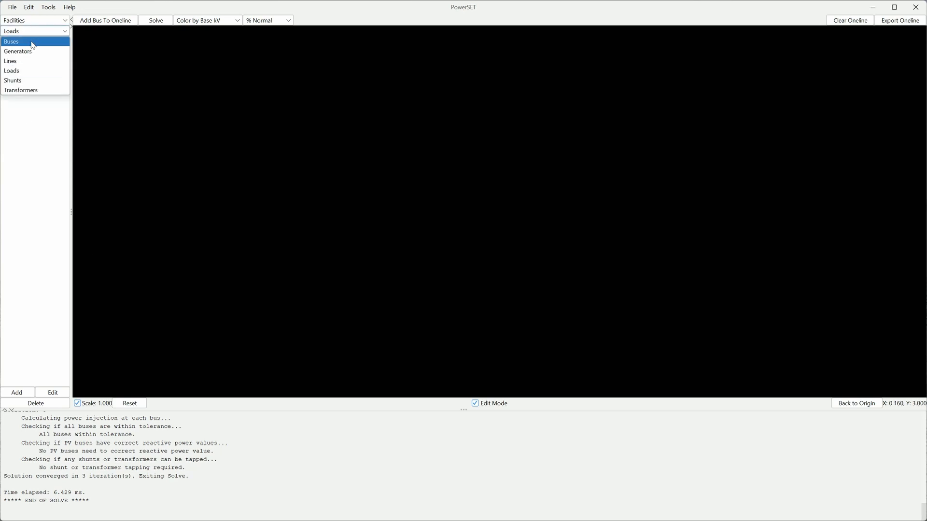
pyautogui.click(29, 42)
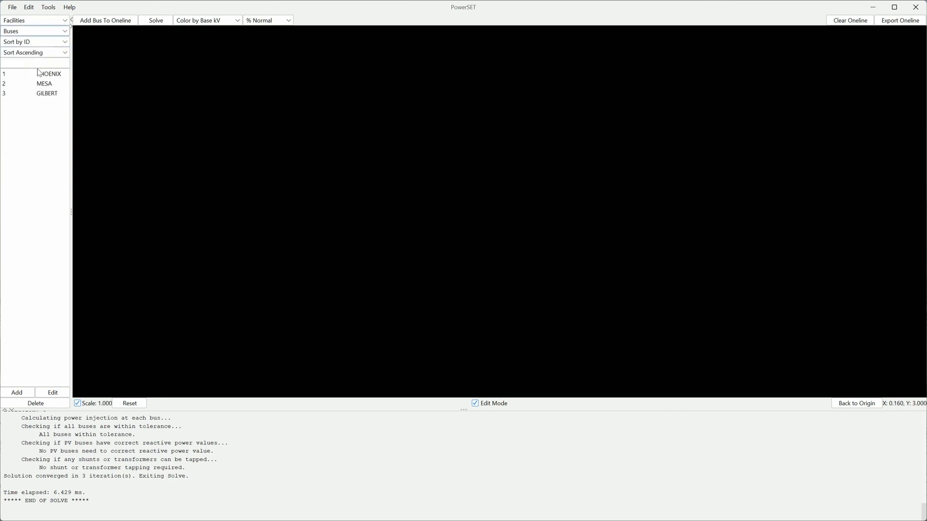
pyautogui.click(54, 393)
pyautogui.click(87, 19)
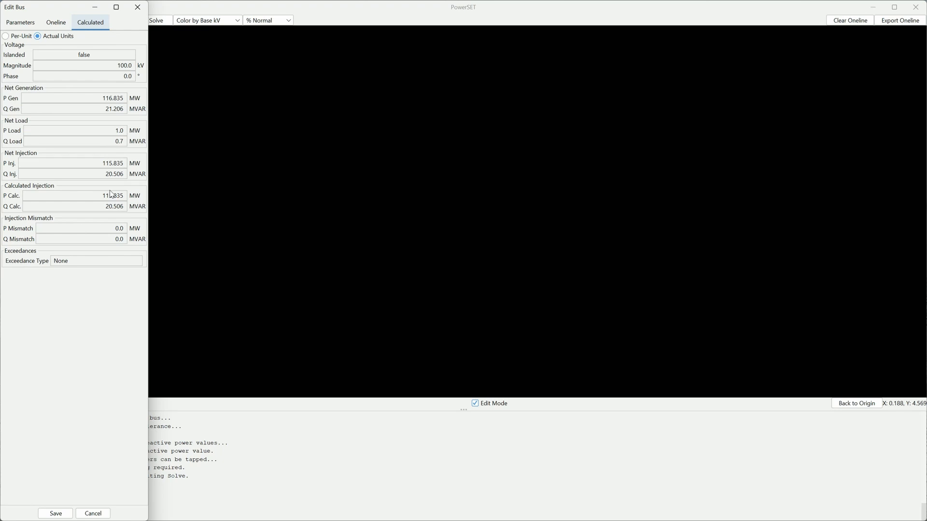
pyautogui.click(138, 7)
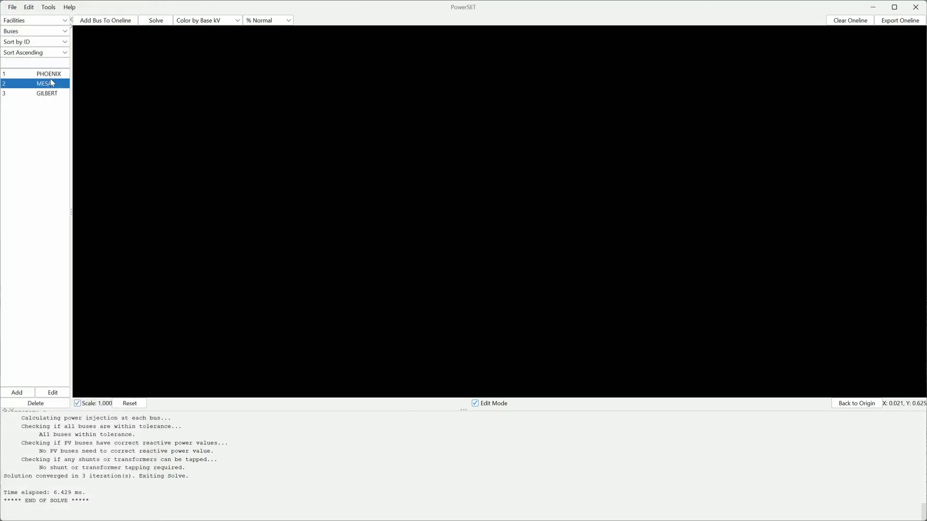
# Step: Add the PHOENIX bus to the oneline diagram and position it in the upper-left area of the drawing
pyautogui.click(98, 23)
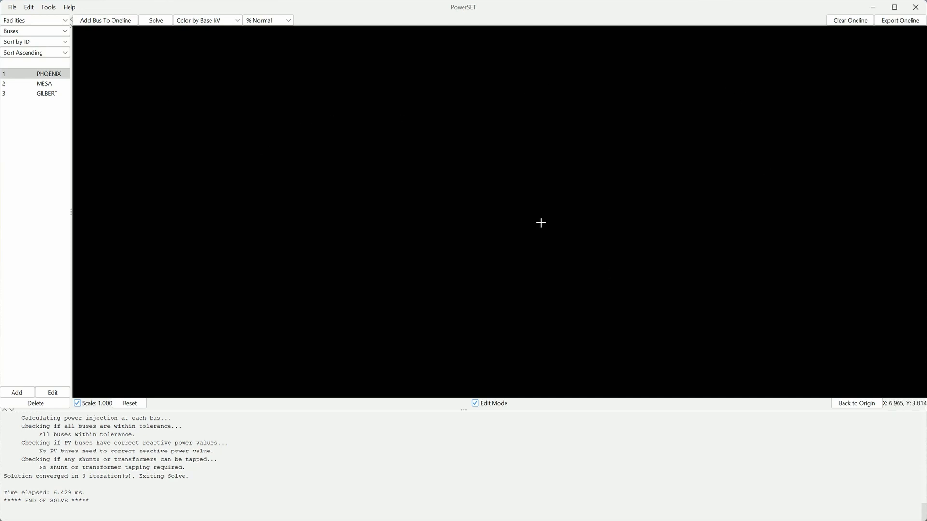
pyautogui.click(148, 83)
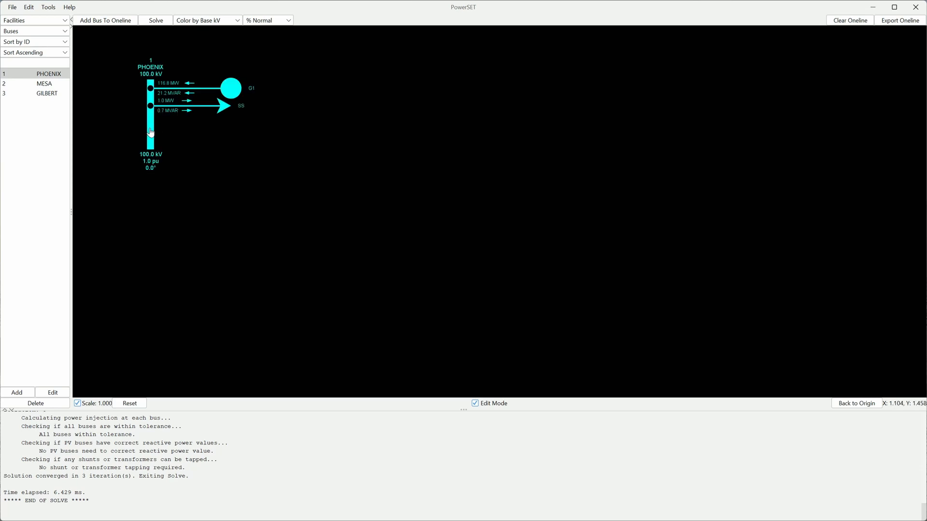
pyautogui.moveTo(150, 132); pyautogui.dragTo(160, 137)
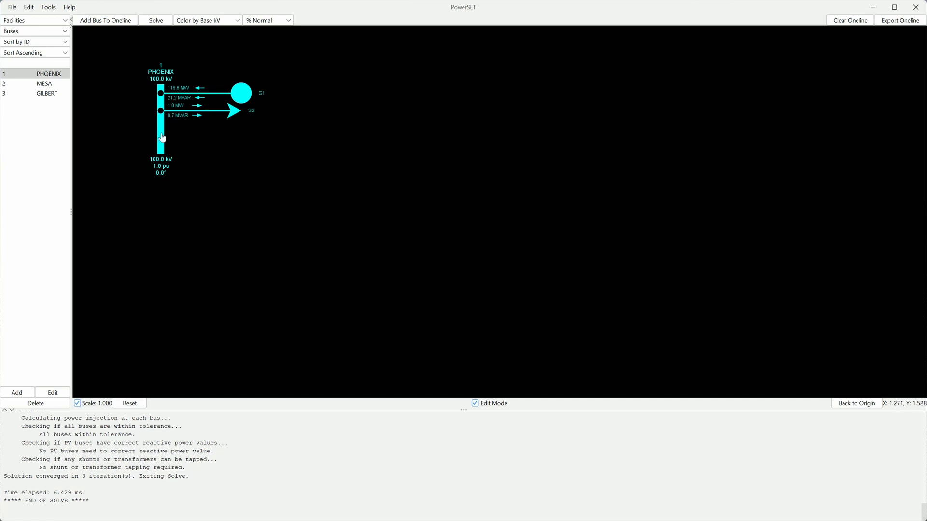
pyautogui.moveTo(162, 138); pyautogui.dragTo(193, 141)
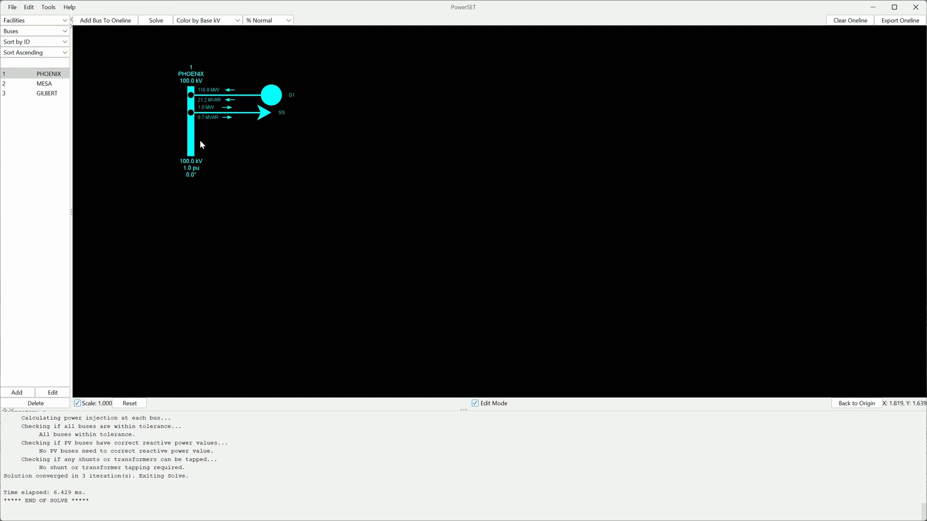
# Step: Rotate PHOENIX's generator G1 and load SS to the bus's left side, and spread their connection points apart along the bus
pyautogui.rightClick(272, 100)
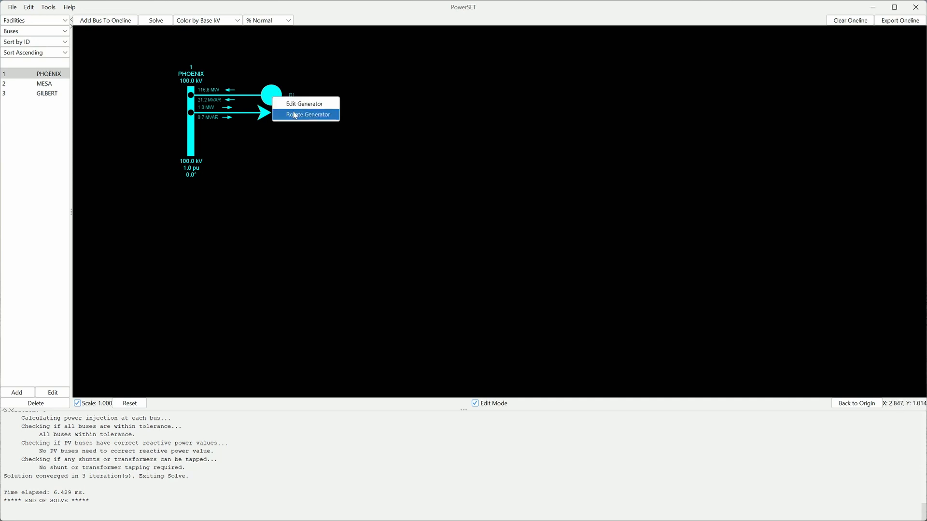
pyautogui.click(294, 114)
pyautogui.rightClick(274, 114)
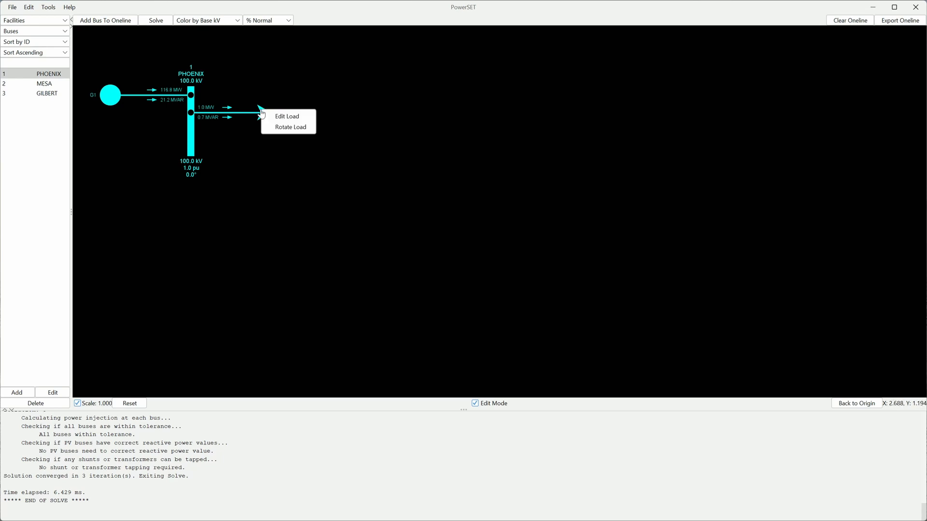
pyautogui.click(274, 125)
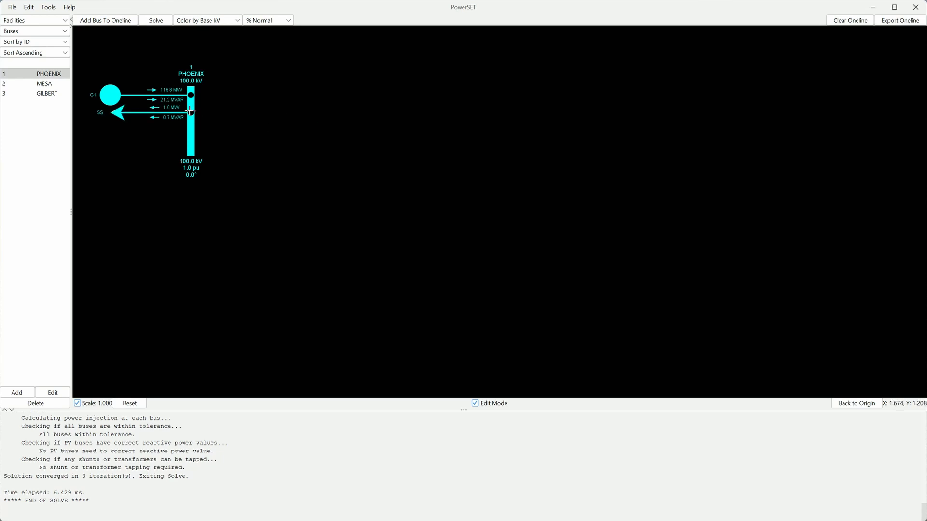
pyautogui.moveTo(192, 114); pyautogui.dragTo(208, 129)
# Step: Add MESA as PHOENIX's adjacent bus on the far right, and level their line by attaching it between G1 and SS on PHOENIX
pyautogui.rightClick(211, 108)
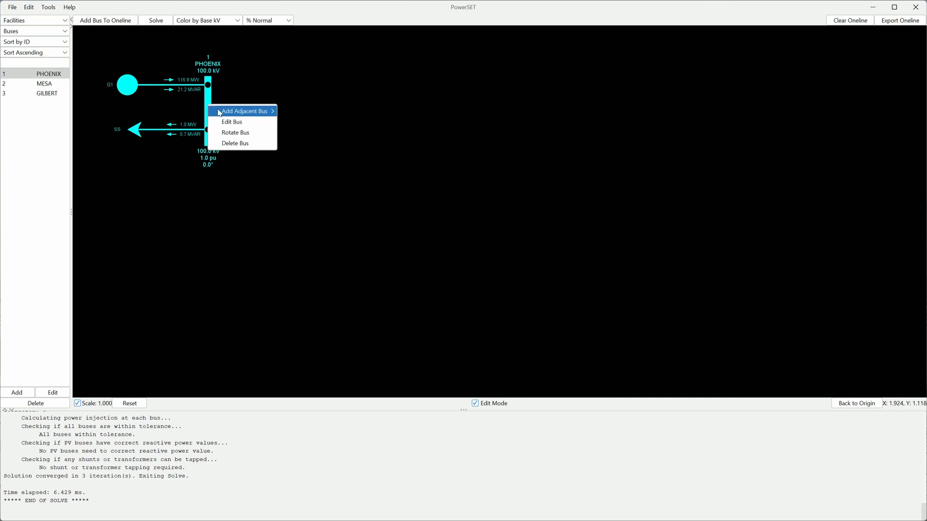
pyautogui.moveTo(220, 112)
pyautogui.click(298, 112)
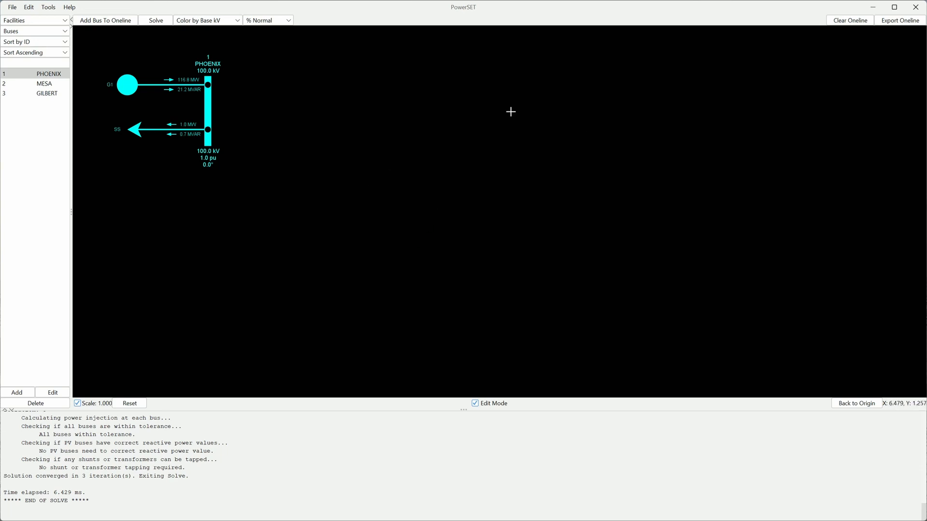
pyautogui.click(676, 85)
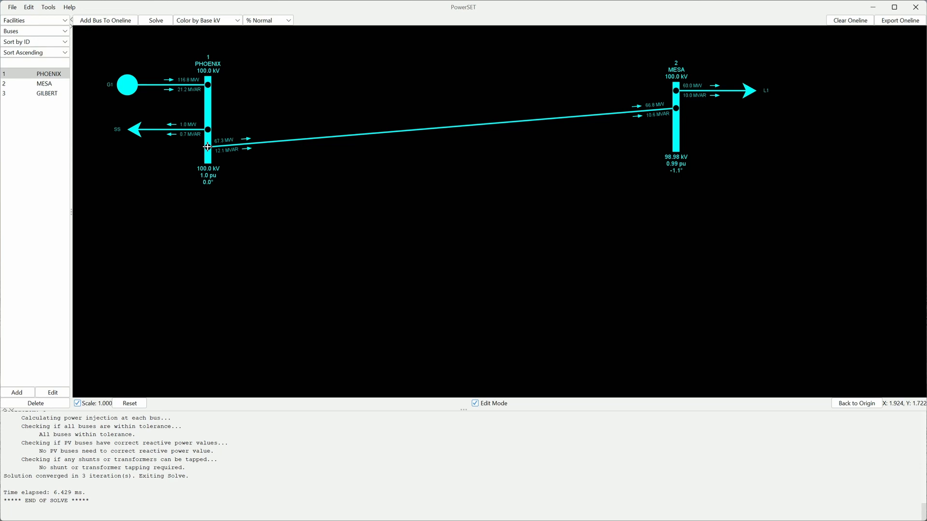
pyautogui.moveTo(207, 147); pyautogui.dragTo(208, 109)
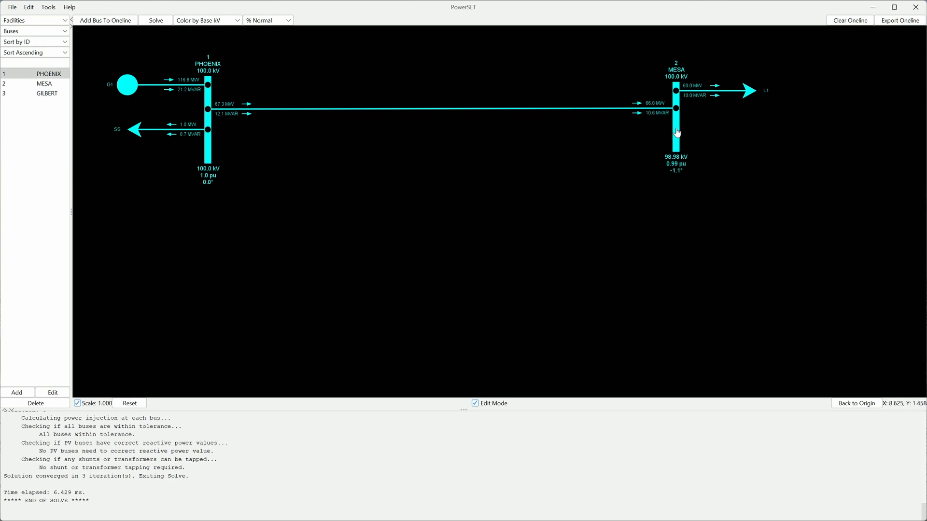
# Step: Add GILBERT as PHOENIX's adjacent bus, placed below and between the PHOENIX and MESA buses
pyautogui.rightClick(207, 153)
pyautogui.moveTo(233, 155)
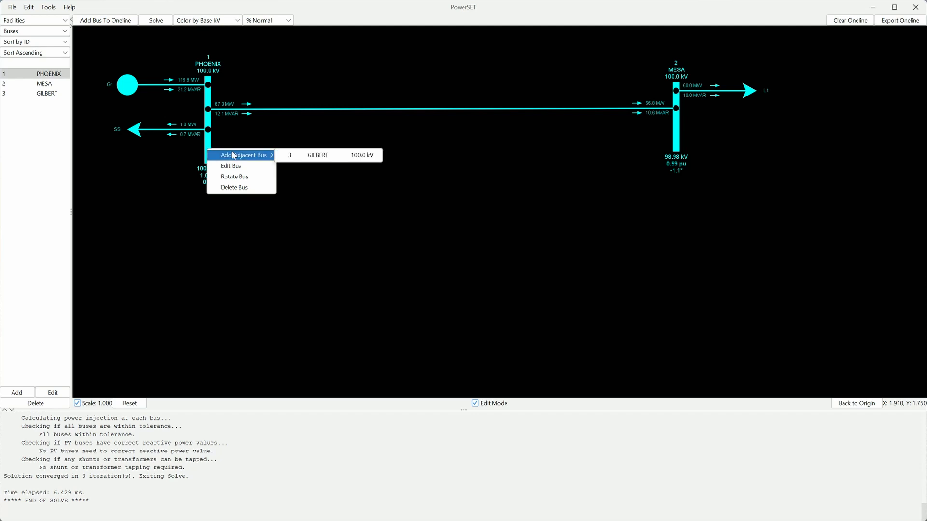
pyautogui.click(311, 156)
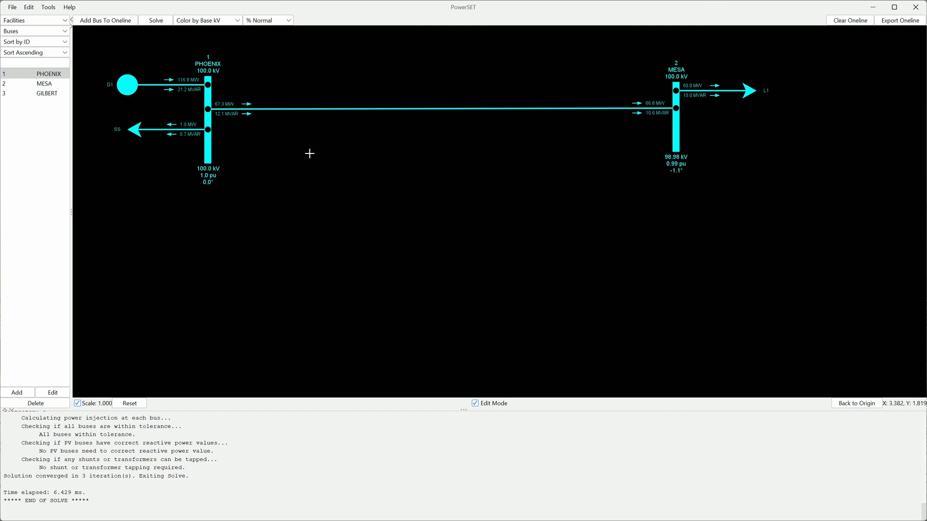
pyautogui.click(416, 265)
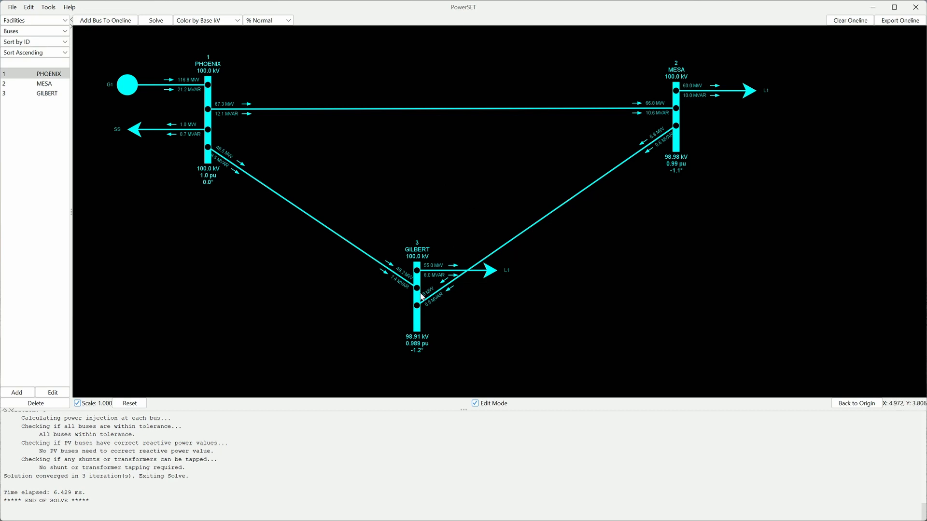
pyautogui.moveTo(418, 280); pyautogui.dragTo(418, 274)
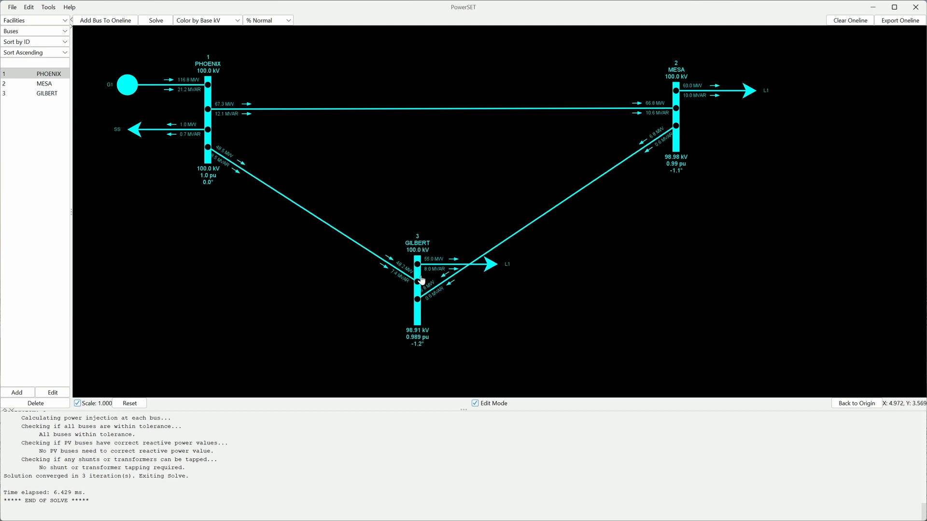
# Step: Rotate the GILBERT bus to horizontal, shift it slightly left, and rotate its load L1 to point downward
pyautogui.rightClick(419, 291)
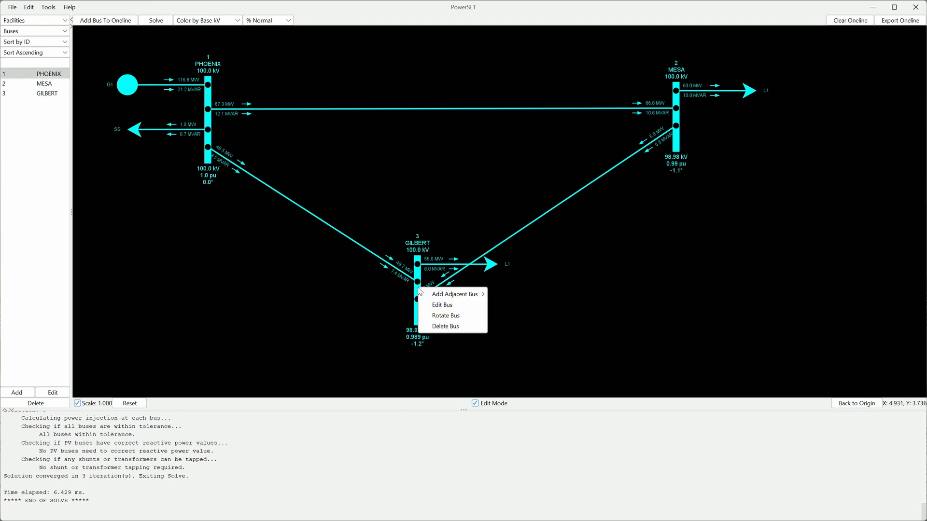
pyautogui.click(449, 317)
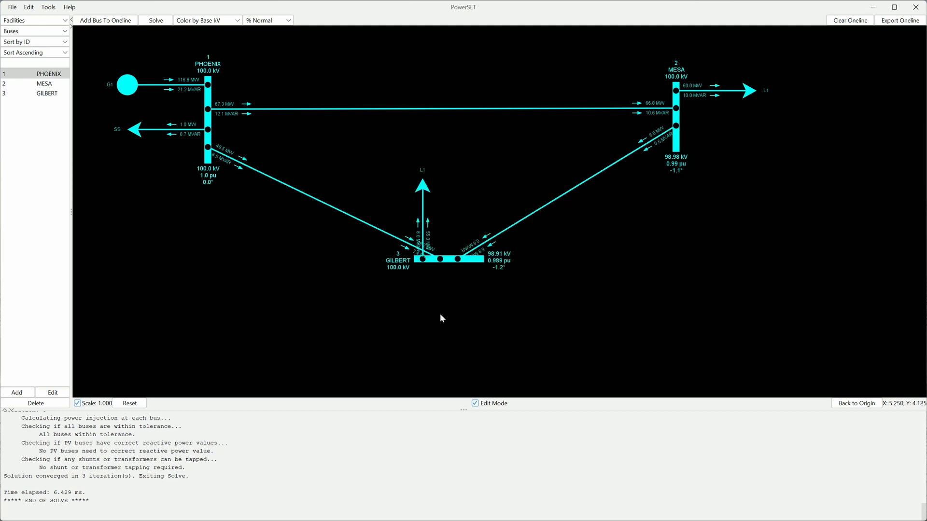
pyautogui.moveTo(453, 265); pyautogui.dragTo(431, 267)
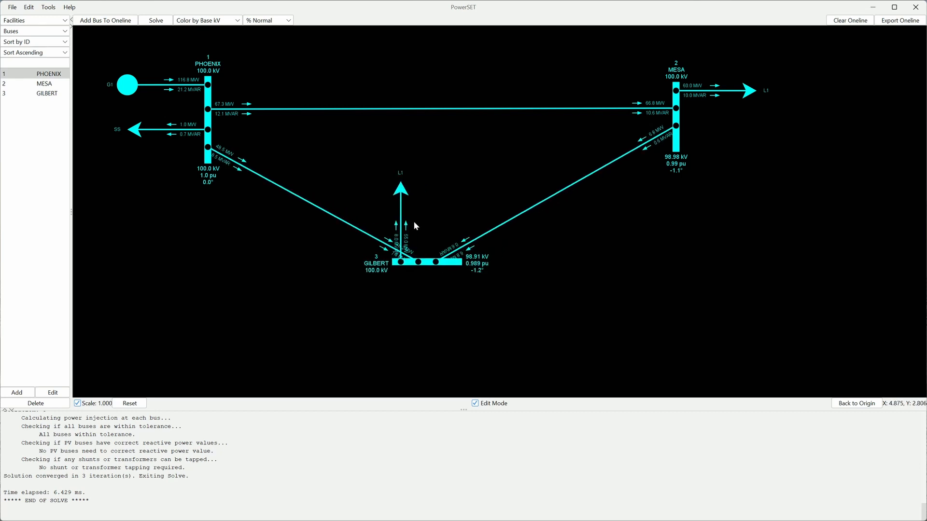
pyautogui.rightClick(405, 193)
pyautogui.click(418, 209)
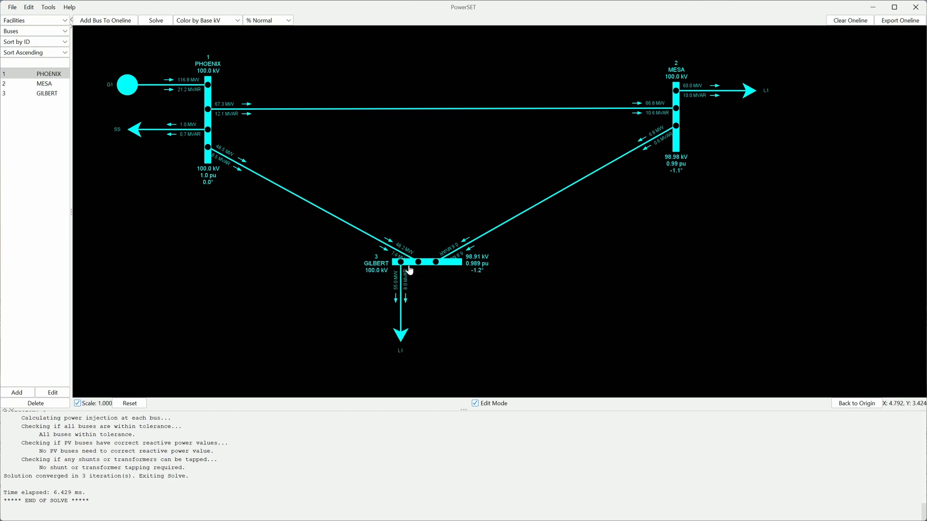
pyautogui.moveTo(421, 269)
pyautogui.mouseDown()
pyautogui.moveTo(433, 274)
pyautogui.moveTo(328, 285)
pyautogui.moveTo(424, 264)
pyautogui.mouseUp()
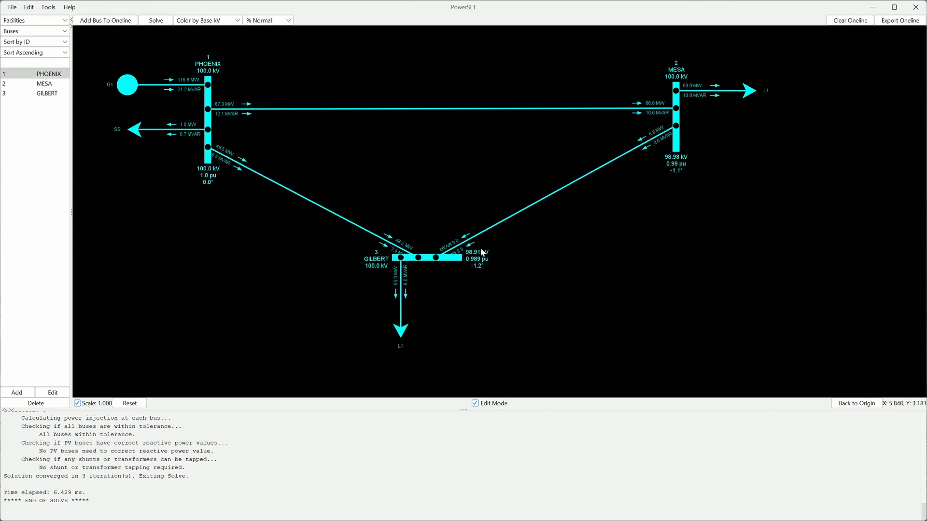
# Step: Add a pivot point bending the PHOENIX–GILBERT line into a right angle, and move its connection to GILBERT's left end with load L1 near the middle
pyautogui.rightClick(326, 213)
pyautogui.click(343, 216)
pyautogui.moveTo(325, 209); pyautogui.dragTo(398, 150)
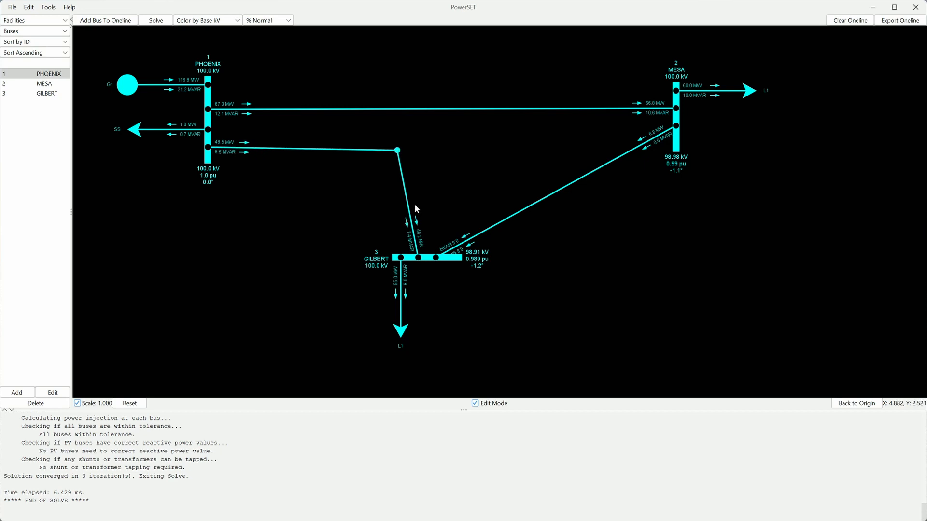
pyautogui.moveTo(417, 258); pyautogui.dragTo(398, 258)
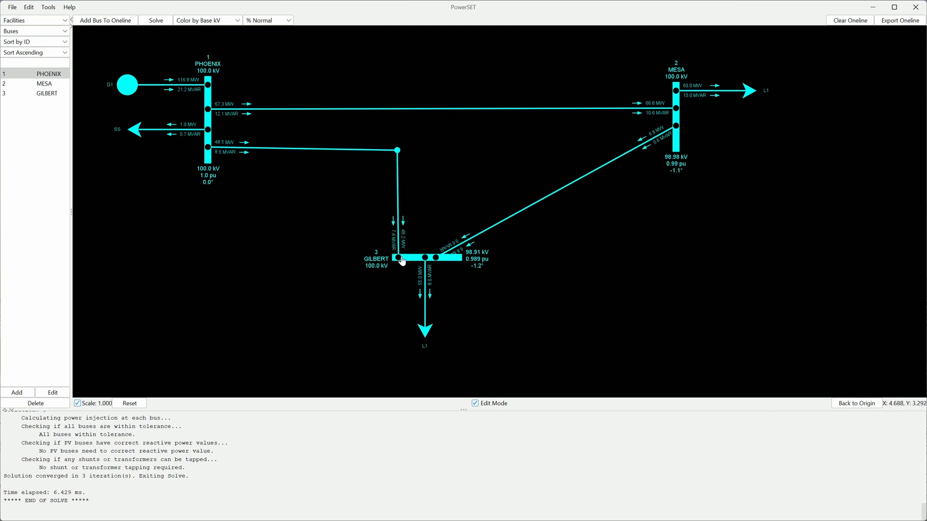
# Step: Add a pivot point squaring off the MESA–GILBERT line, moving its connections to GILBERT's right end and lower on the MESA bus
pyautogui.rightClick(553, 196)
pyautogui.click(568, 202)
pyautogui.moveTo(553, 193); pyautogui.dragTo(507, 149)
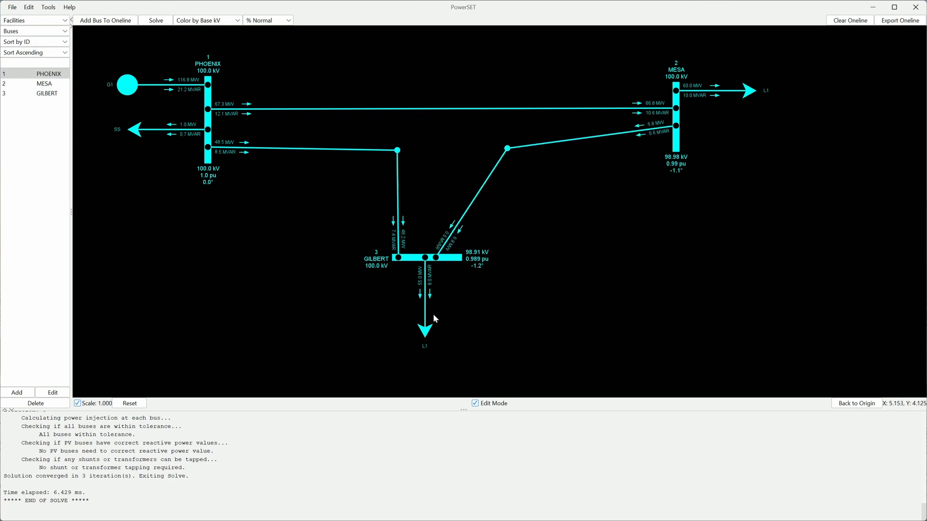
pyautogui.moveTo(436, 257); pyautogui.dragTo(457, 258)
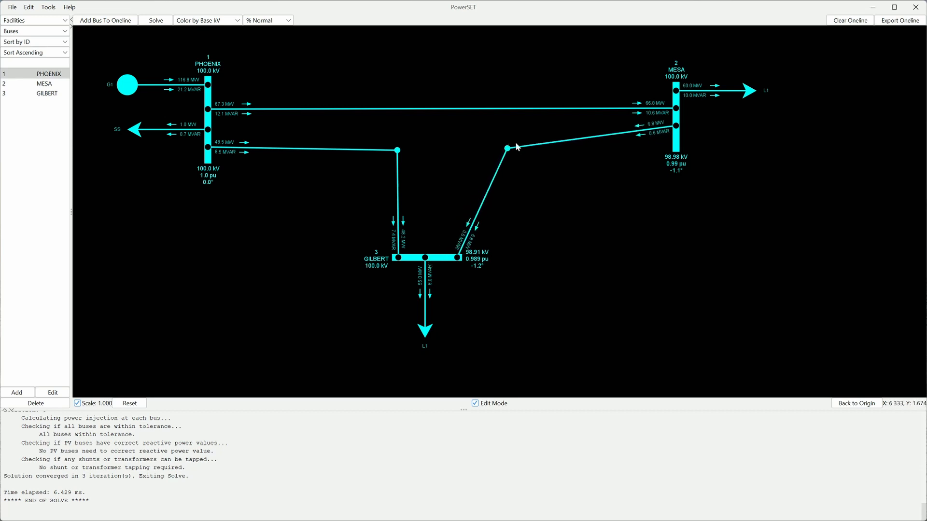
pyautogui.moveTo(507, 148); pyautogui.dragTo(469, 151)
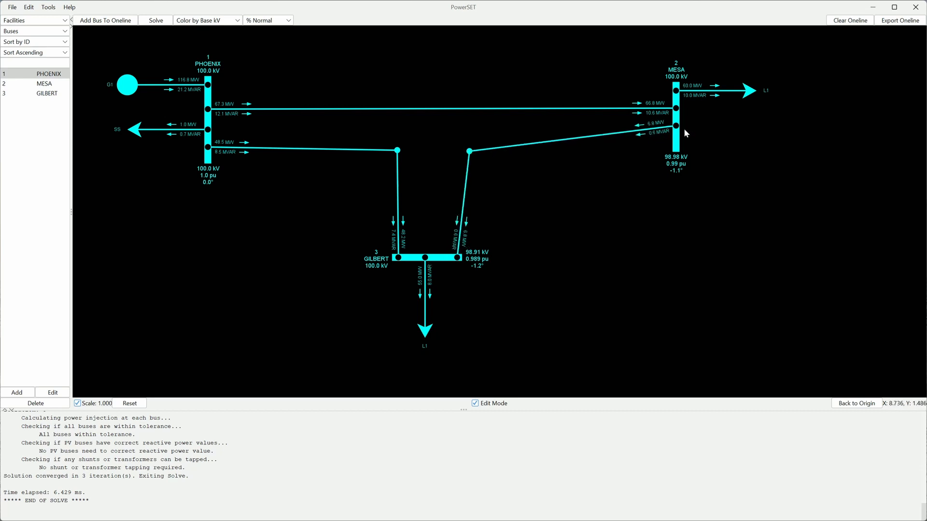
pyautogui.moveTo(676, 126); pyautogui.dragTo(675, 140)
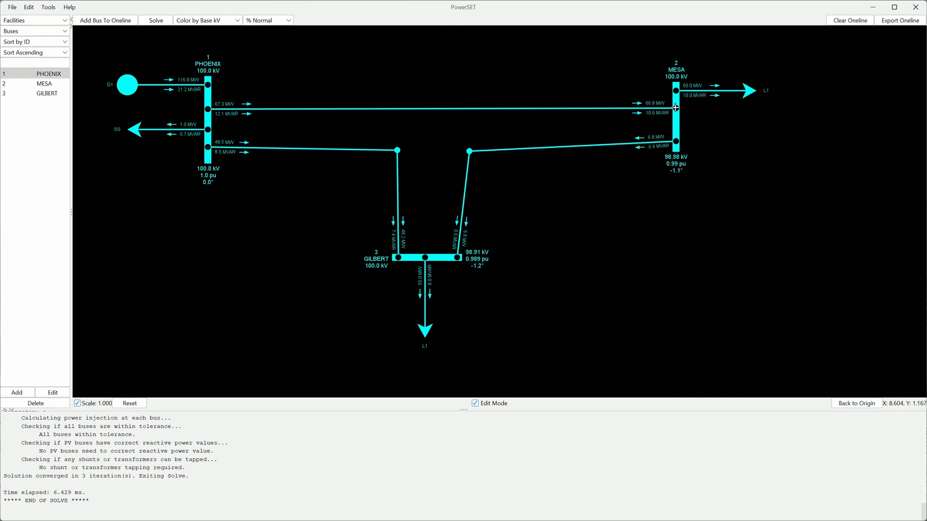
pyautogui.moveTo(468, 151); pyautogui.dragTo(463, 146)
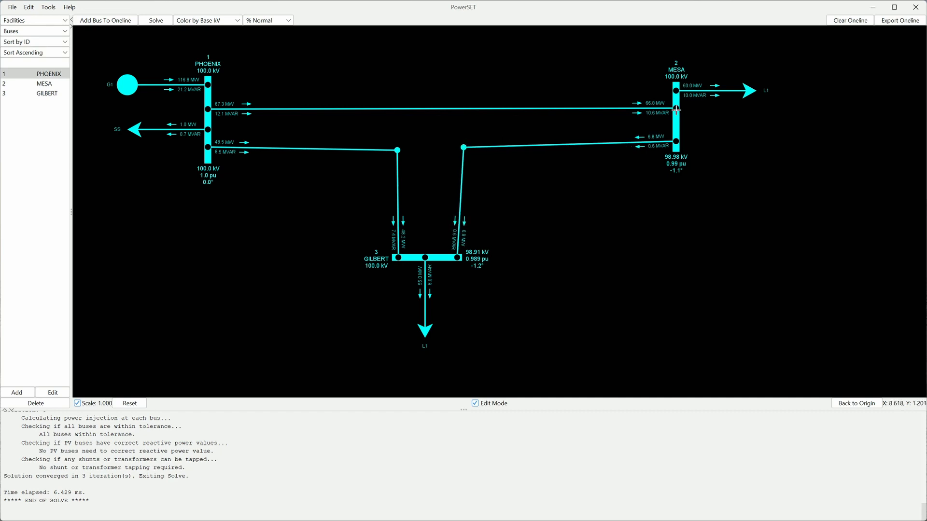
# Step: Add two pivot points to the PHOENIX–MESA line, raise the second above the line, and straighten the MESA–GILBERT line's bend
pyautogui.rightClick(377, 109)
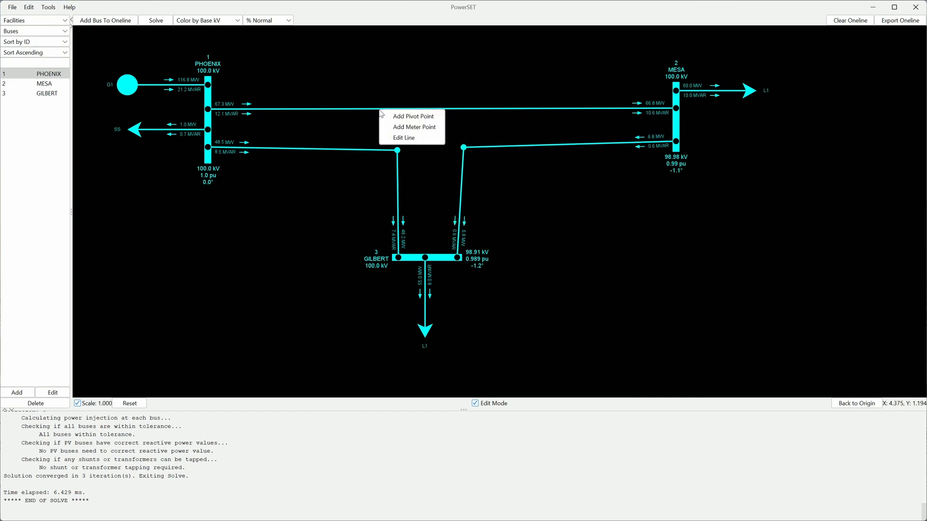
pyautogui.click(388, 115)
pyautogui.moveTo(379, 108); pyautogui.dragTo(394, 108)
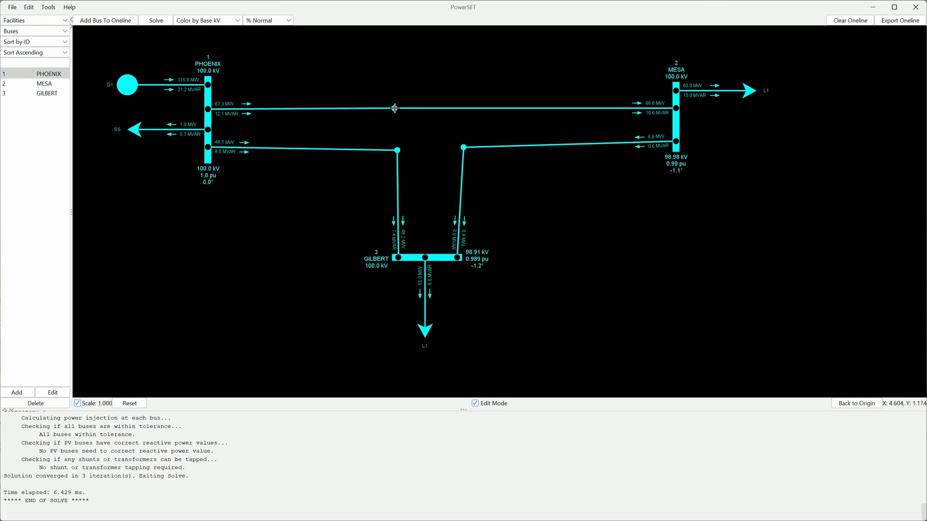
pyautogui.rightClick(453, 106)
pyautogui.click(462, 112)
pyautogui.moveTo(452, 108); pyautogui.dragTo(467, 58)
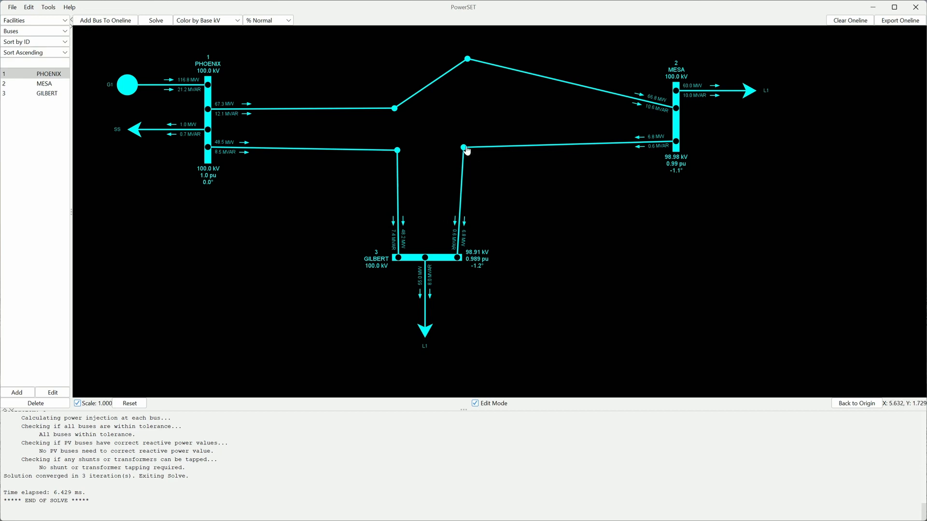
pyautogui.moveTo(463, 147); pyautogui.dragTo(459, 148)
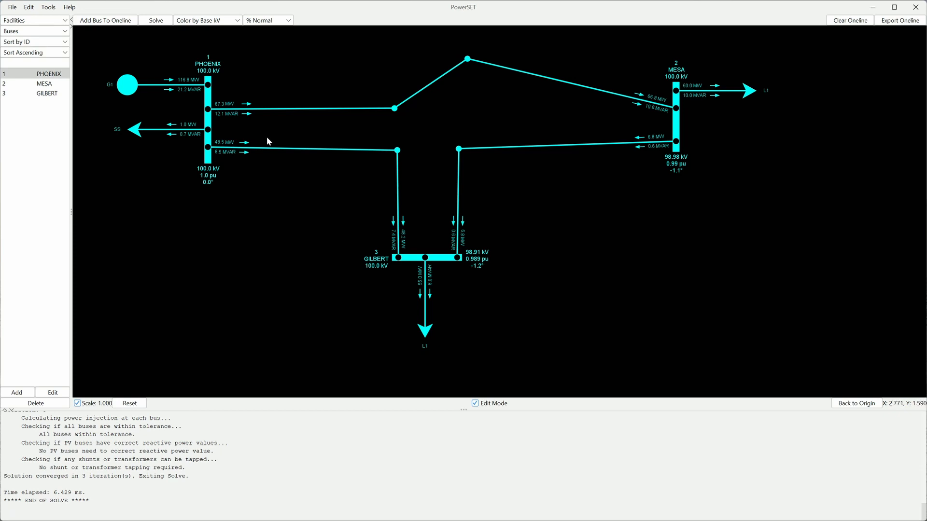
# Step: Add a meter point to each of the PHOENIX–MESA, MESA–GILBERT and PHOENIX–GILBERT lines
pyautogui.rightClick(430, 85)
pyautogui.click(447, 102)
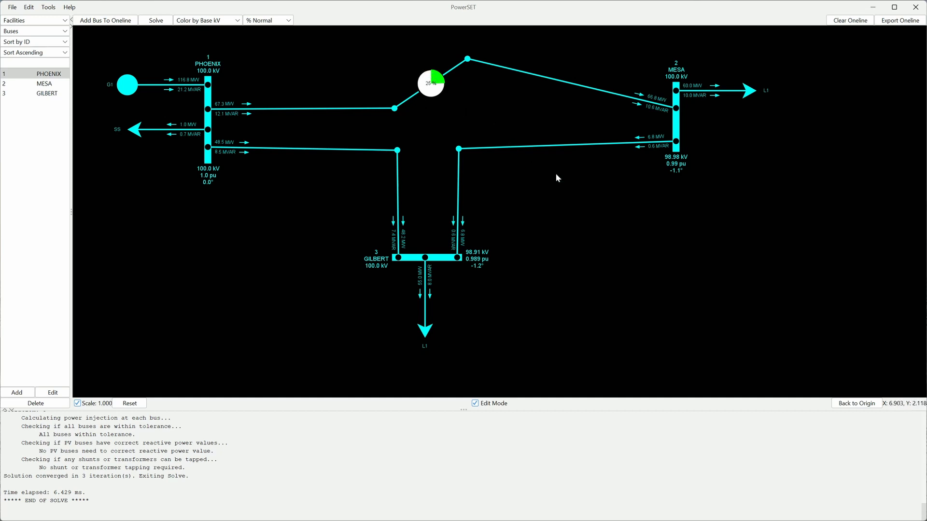
pyautogui.rightClick(551, 147)
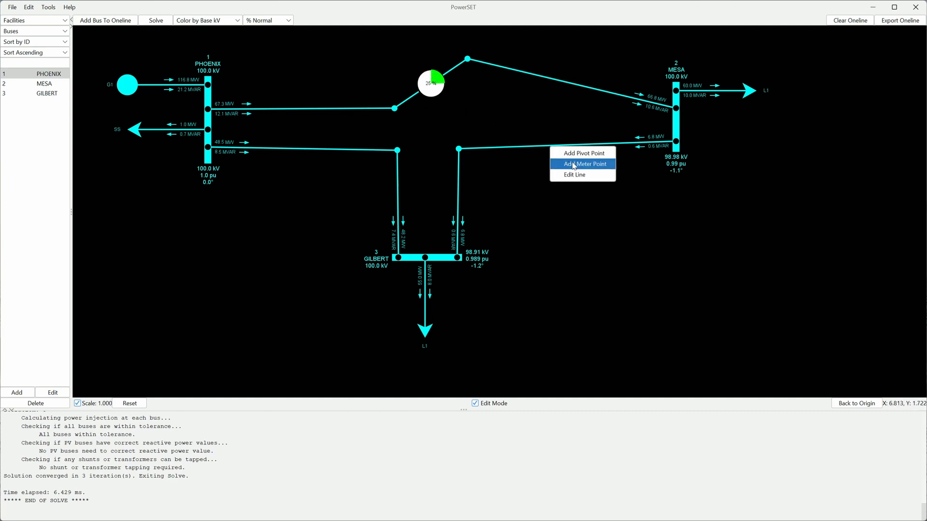
pyautogui.click(568, 164)
pyautogui.rightClick(324, 149)
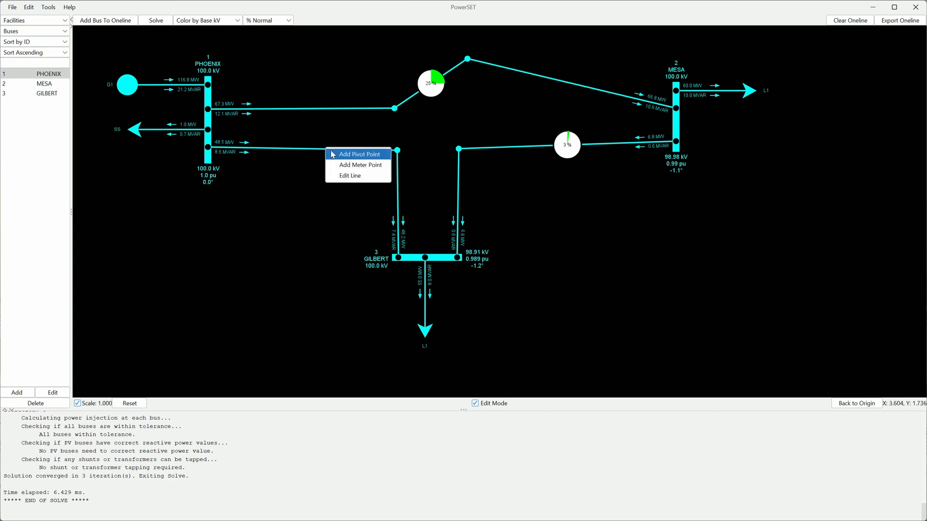
pyautogui.click(340, 164)
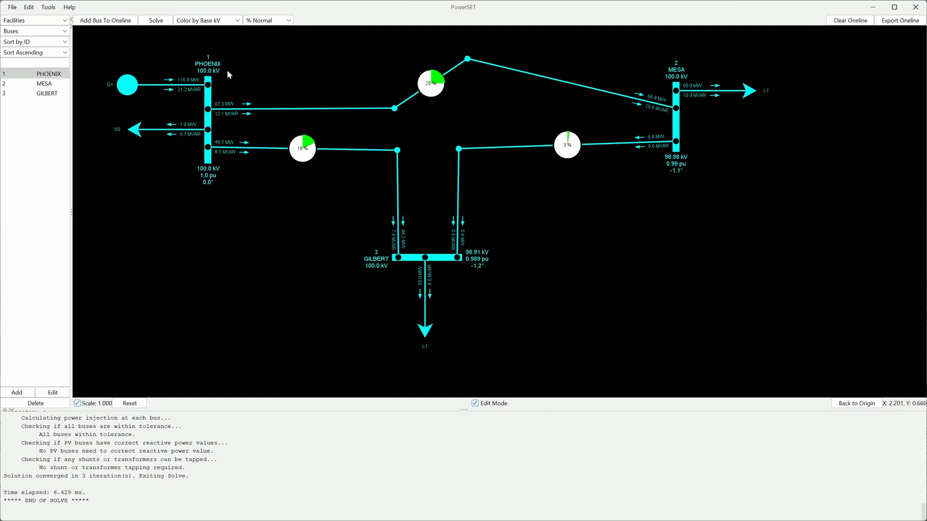
# Step: Save the network to the Desktop as a PowerSET network file named "Phoenix Network"
pyautogui.hotkey('ctrl', 's')
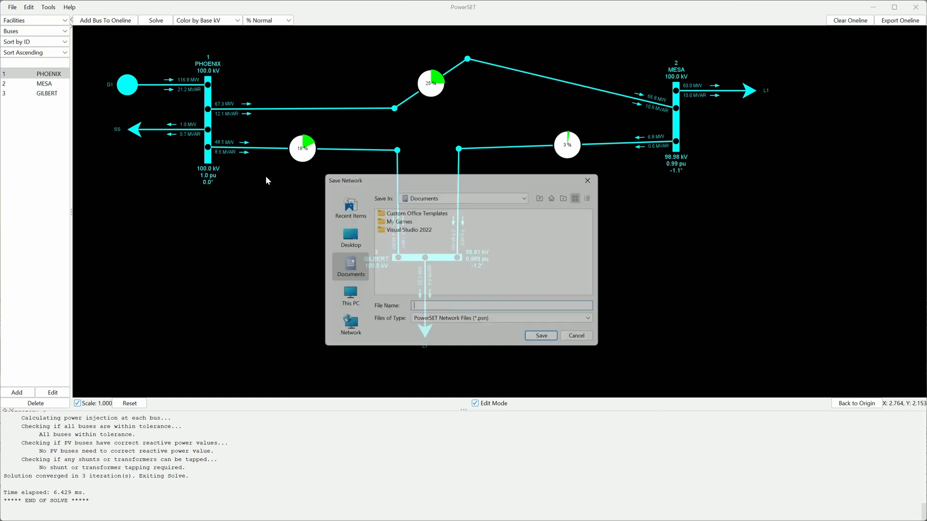
pyautogui.click(349, 246)
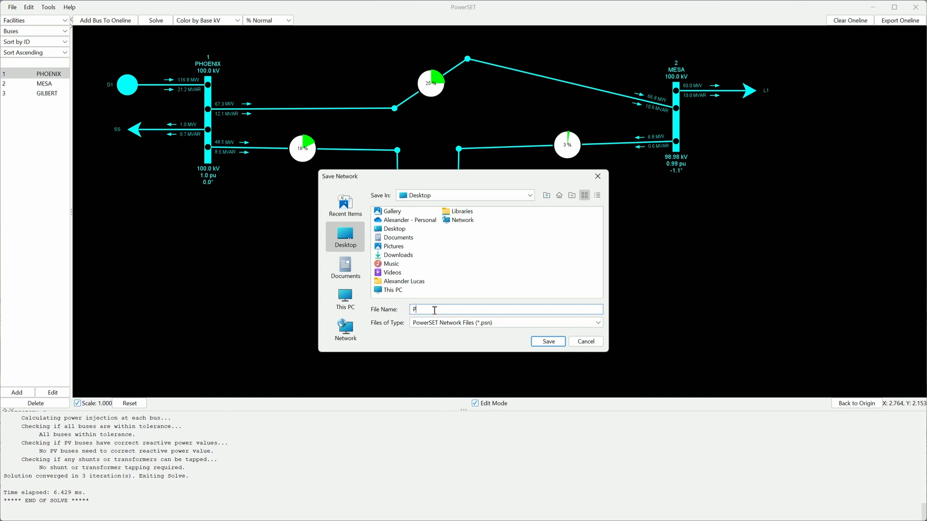
pyautogui.write('PhoenixNetwork')
pyautogui.press('Return')
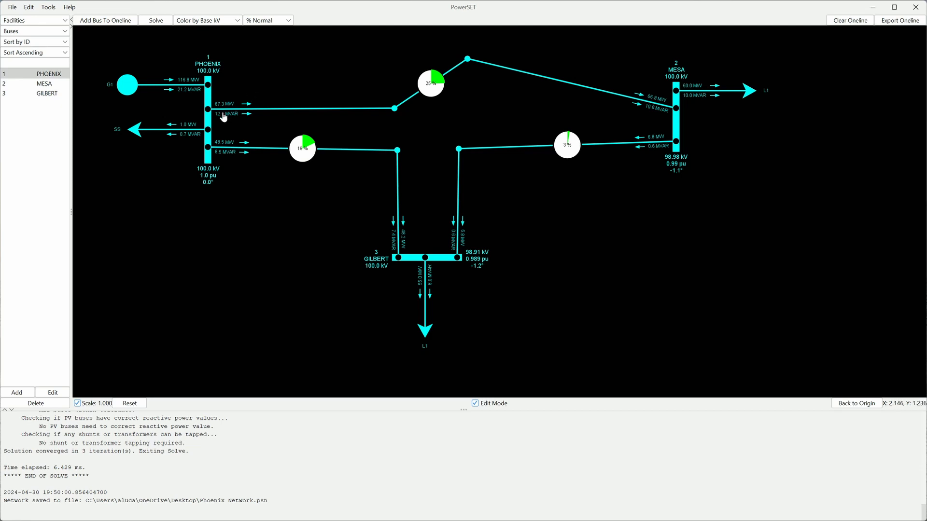
# Step: Turn off the oneline's edit mode and open the solution of generator G1 at the PHOENIX bus
pyautogui.rightClick(136, 87)
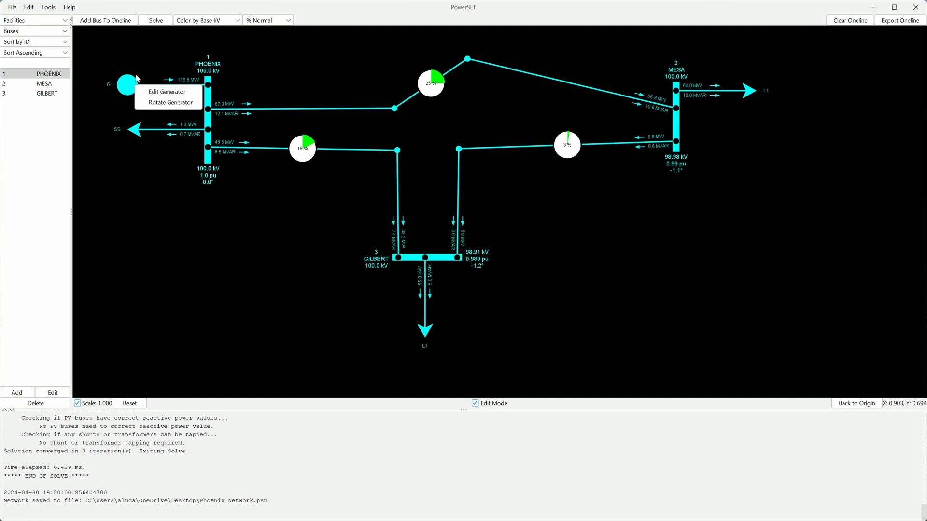
pyautogui.click(139, 73)
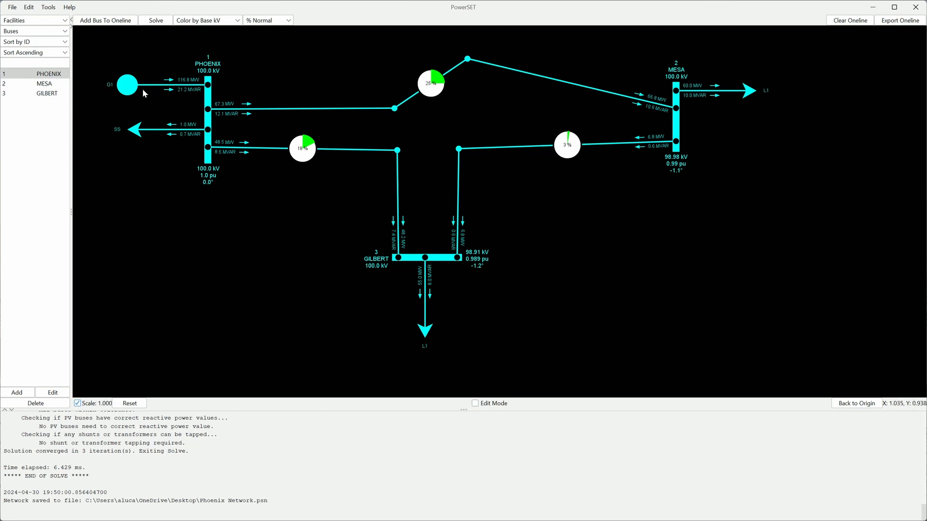
pyautogui.rightClick(124, 84)
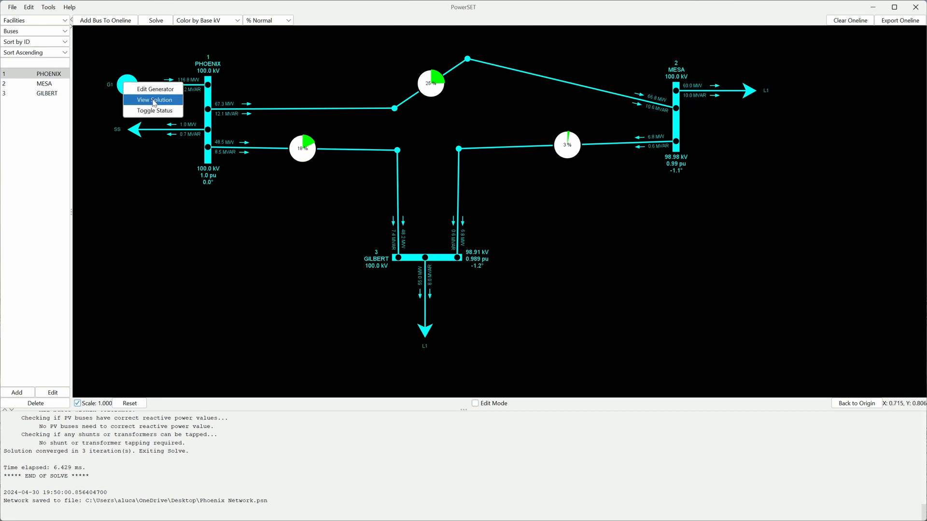
pyautogui.click(155, 100)
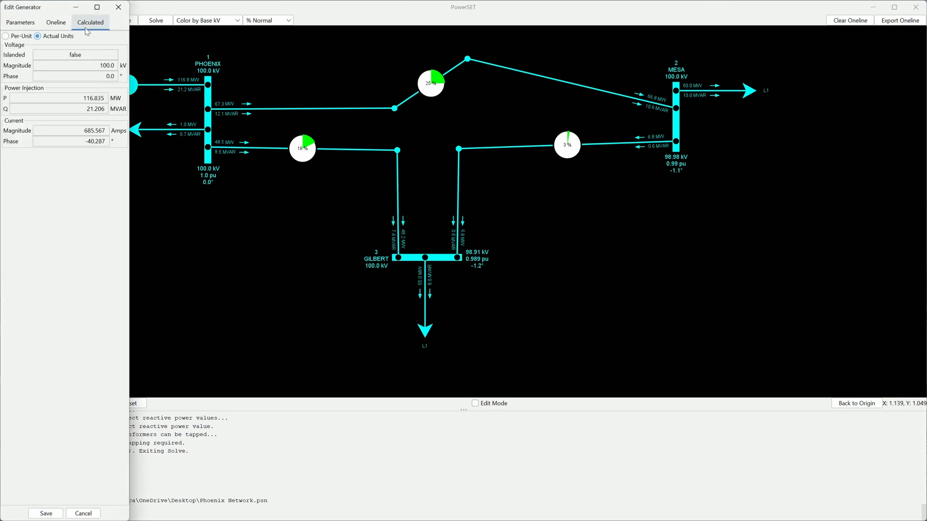
# Step: Compare the generator's calculated power injection and current with its scheduled real and reactive power
pyautogui.doubleClick(89, 99)
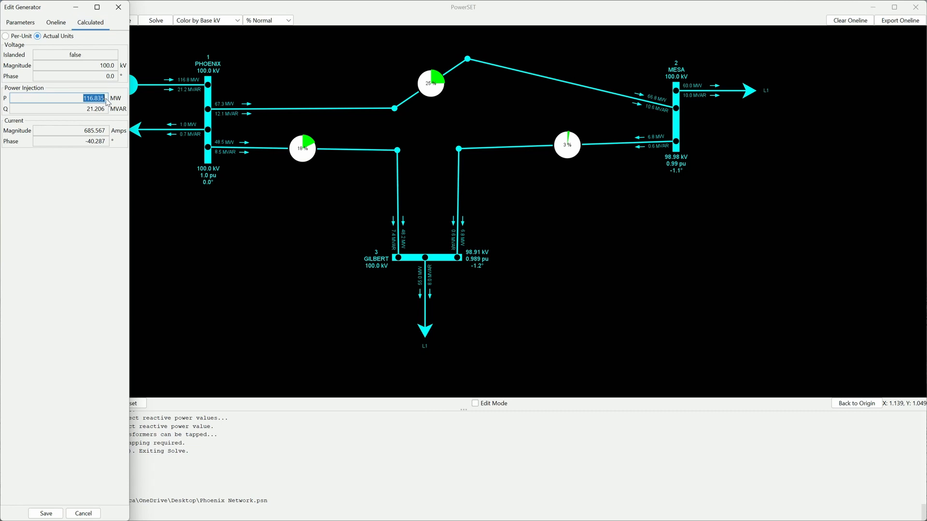
pyautogui.moveTo(86, 111); pyautogui.dragTo(102, 129)
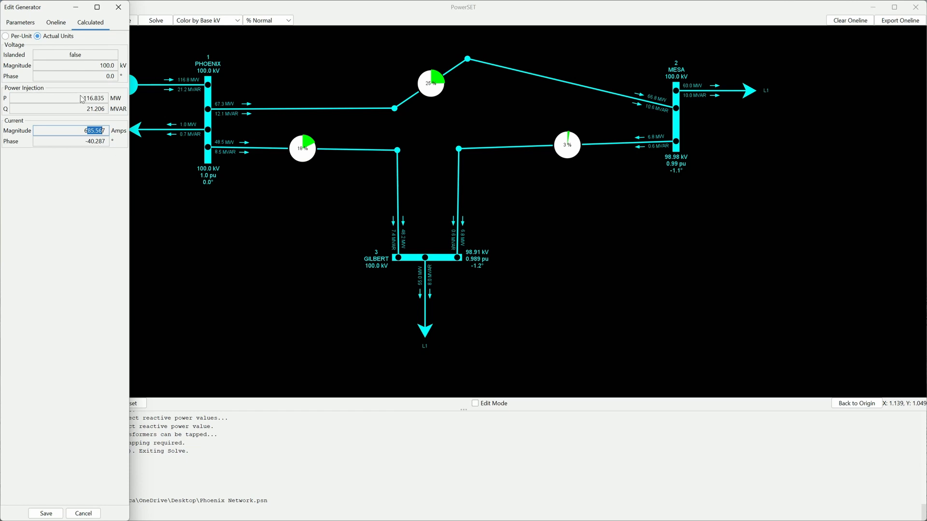
pyautogui.click(32, 27)
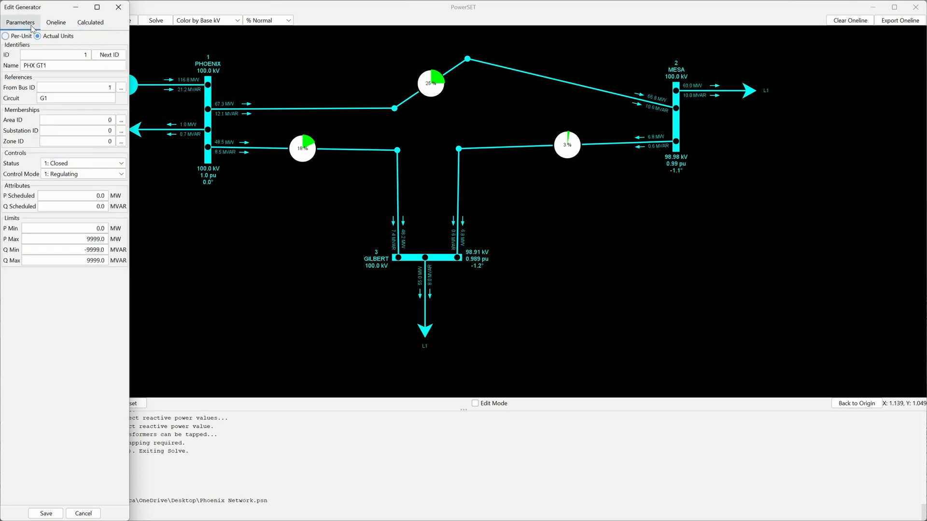
pyautogui.click(97, 197)
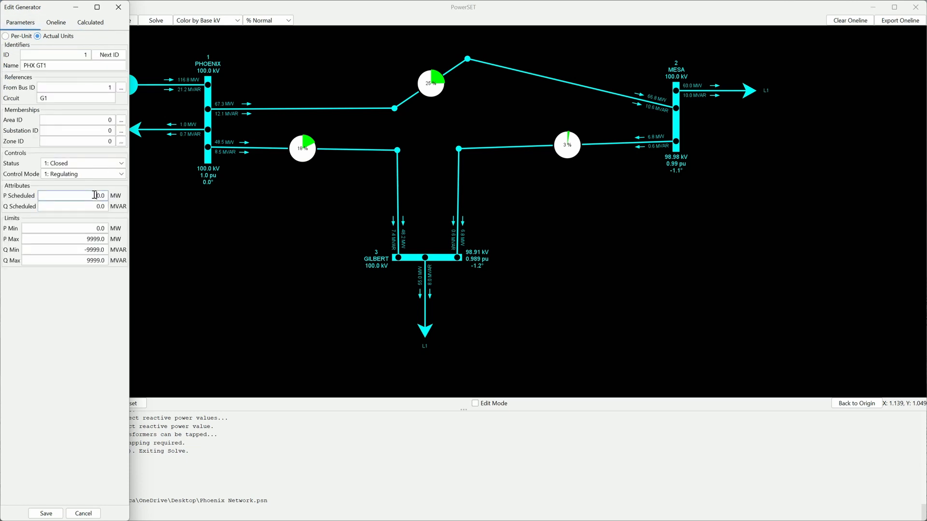
pyautogui.click(91, 22)
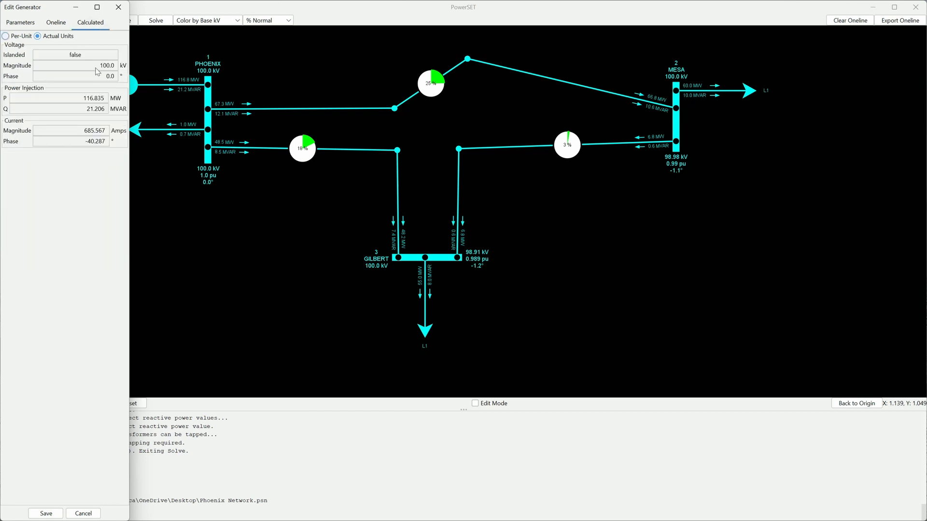
pyautogui.moveTo(84, 98); pyautogui.dragTo(90, 107)
pyautogui.click(91, 106)
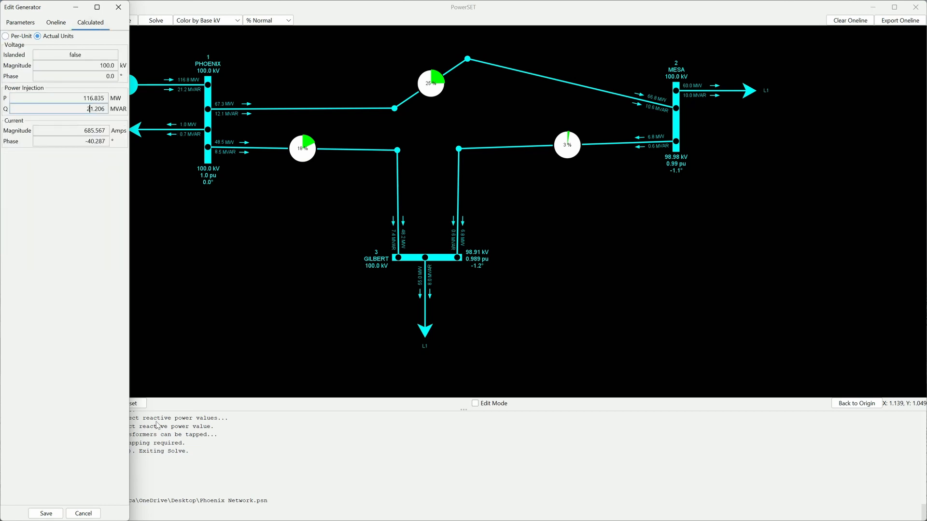
# Step: Set generator PHX GT1's control mode to 0: Fixed, save it, and solve the network
pyautogui.click(21, 22)
pyautogui.click(69, 174)
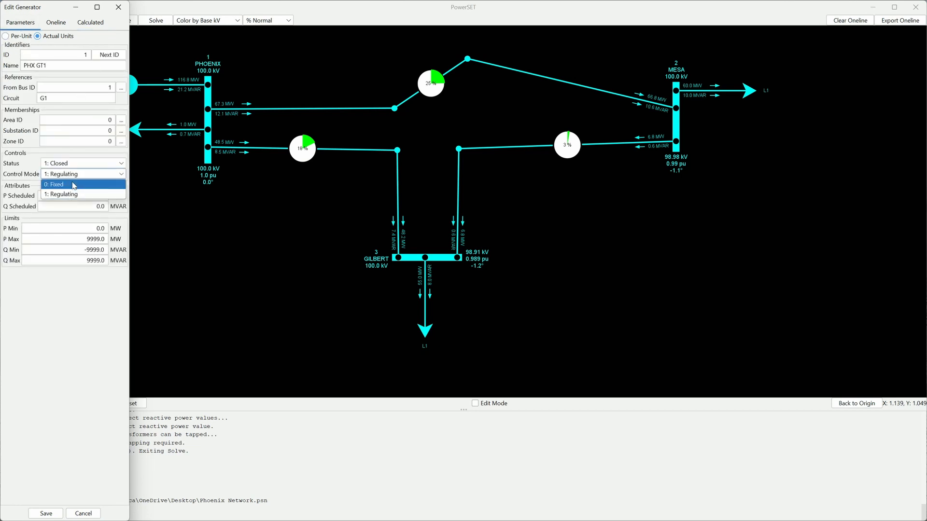
pyautogui.click(75, 182)
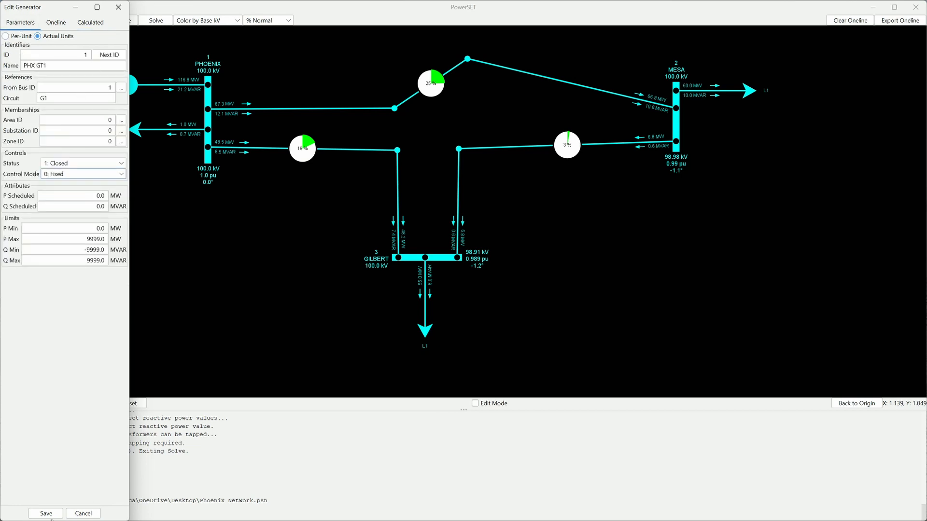
pyautogui.click(51, 514)
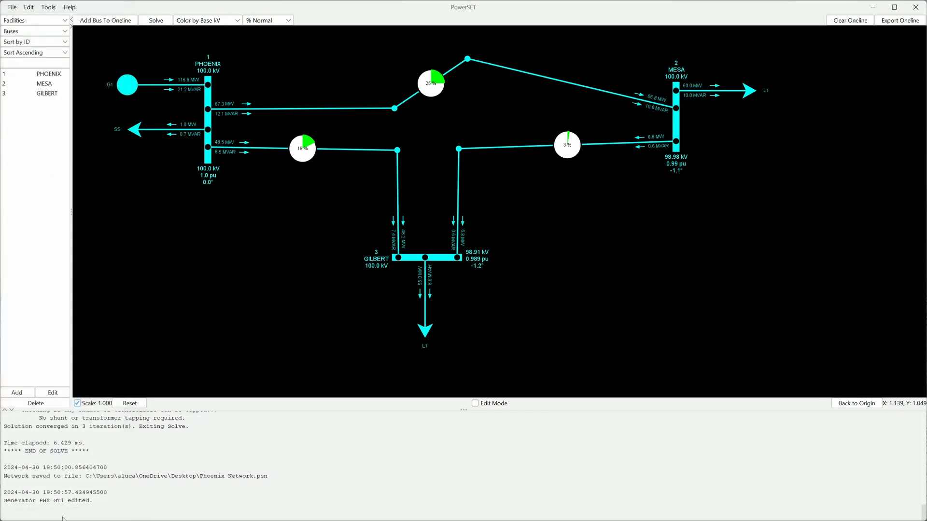
pyautogui.click(155, 20)
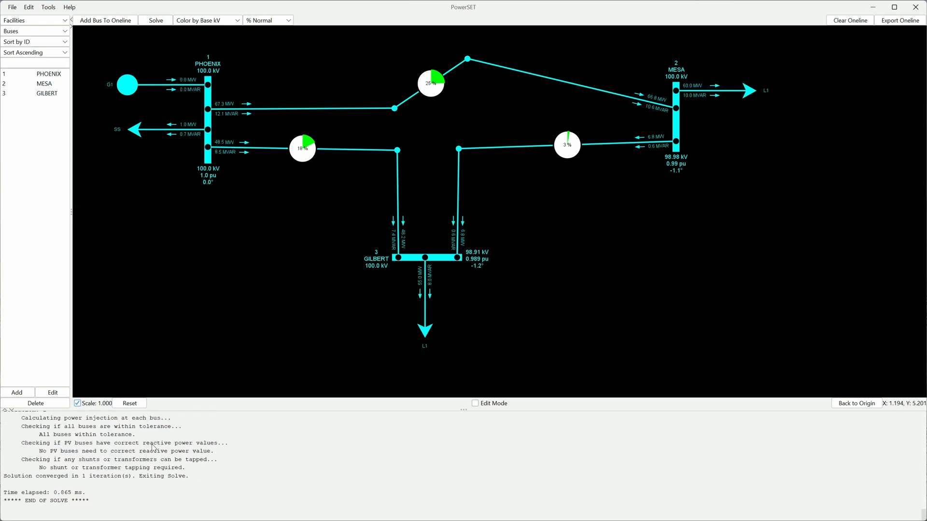
# Step: Examine the solve log for network mapping warnings about the PHOENIX reference bus
pyautogui.scroll(3, 154, 448)
pyautogui.scroll(-3, 154, 448)
pyautogui.scroll(3, 152, 450)
pyautogui.scroll(-5, 151, 452)
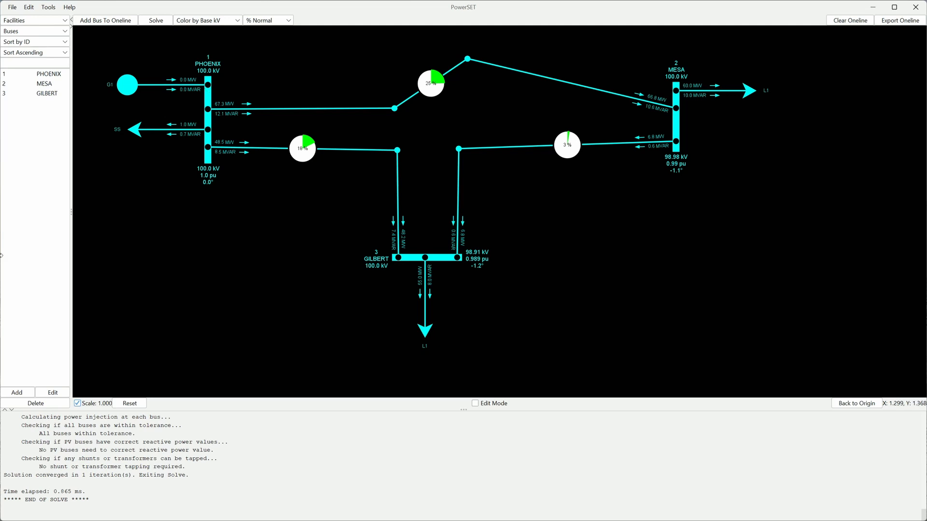
pyautogui.scroll(5, 94, 499)
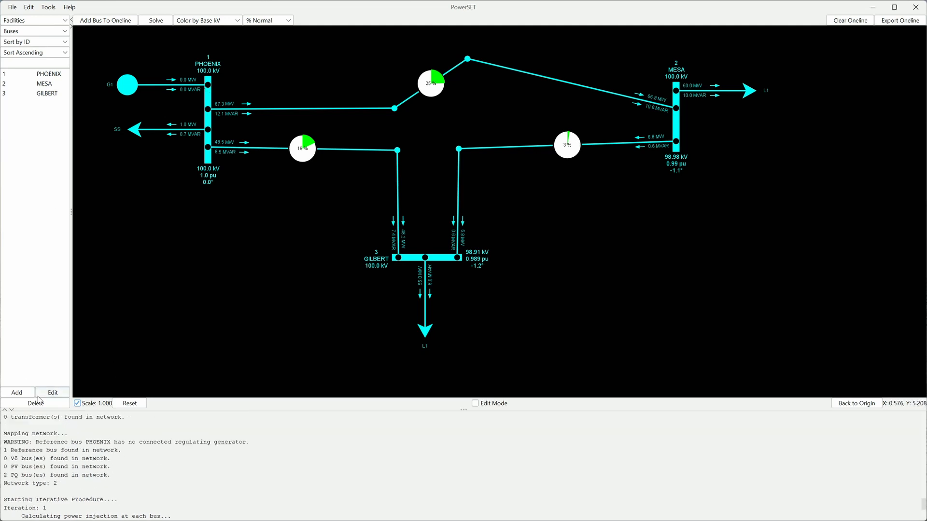
pyautogui.moveTo(50, 442); pyautogui.dragTo(172, 445)
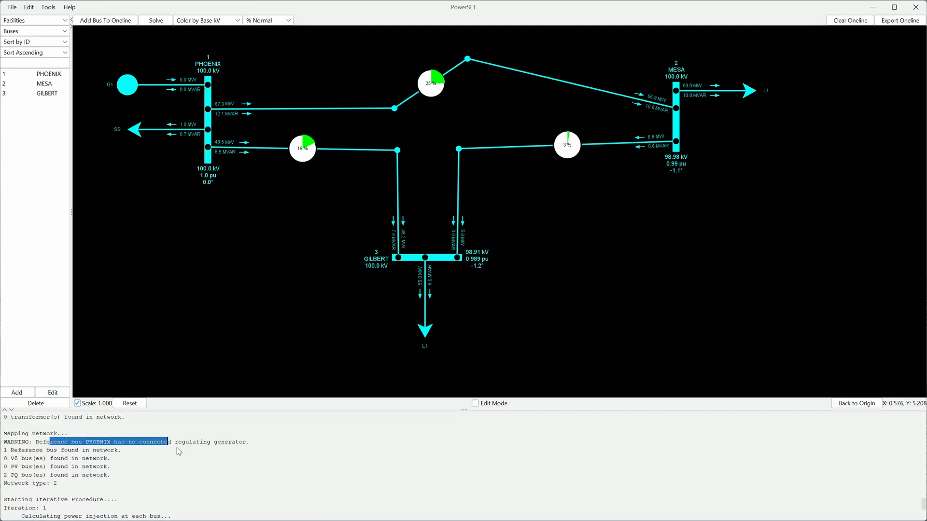
pyautogui.scroll(-4, 147, 461)
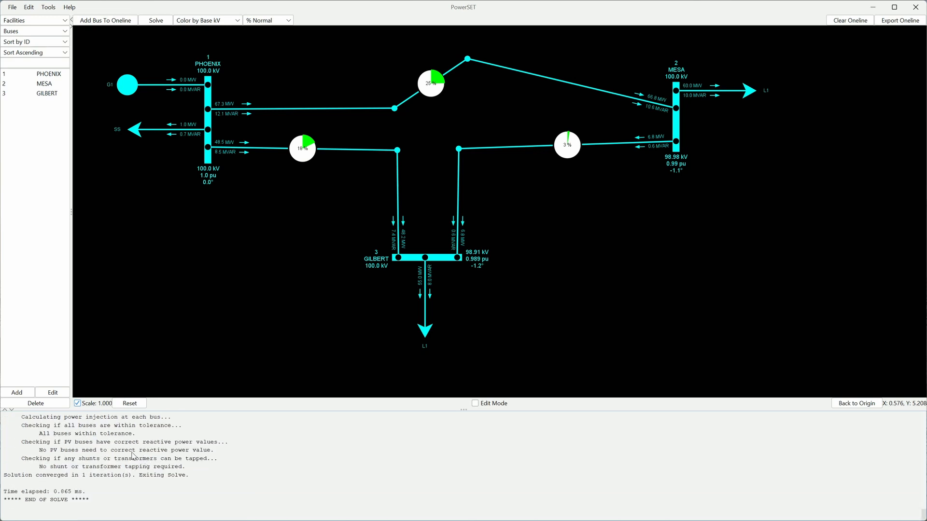
# Step: Set generator PHX GT1's control mode back to 1: Regulating, save it, and solve the network again
pyautogui.rightClick(121, 84)
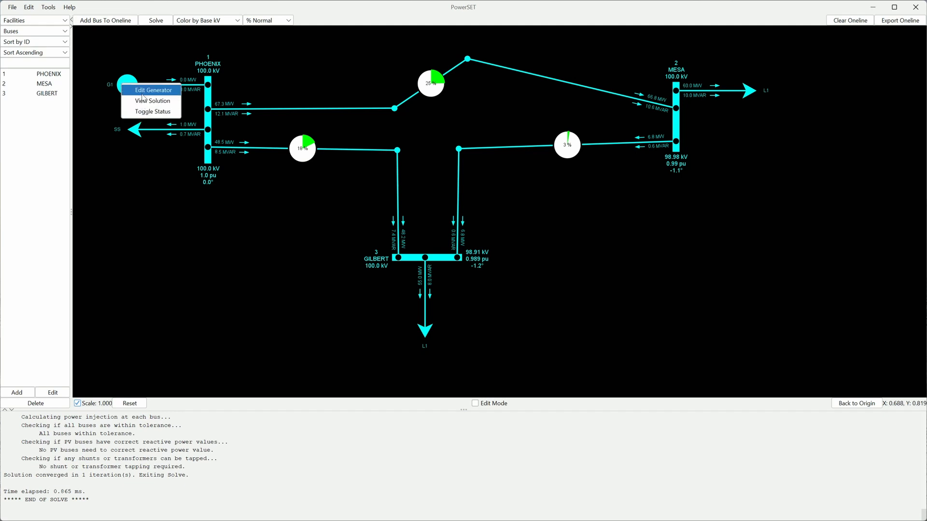
pyautogui.click(145, 90)
pyautogui.click(25, 27)
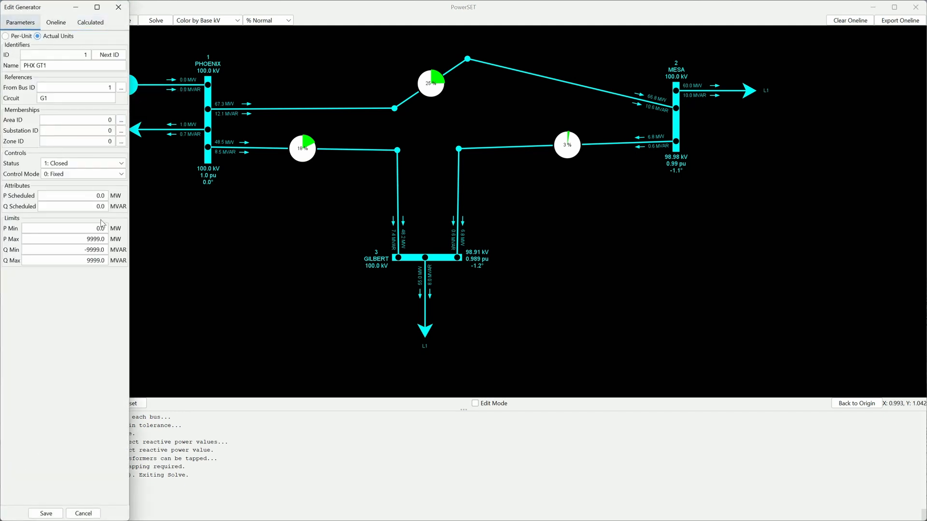
pyautogui.click(67, 176)
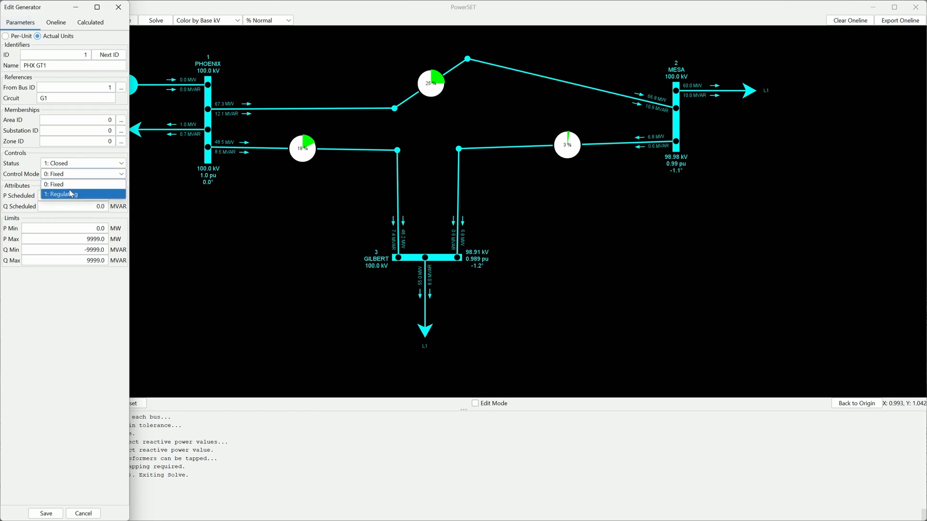
pyautogui.click(69, 190)
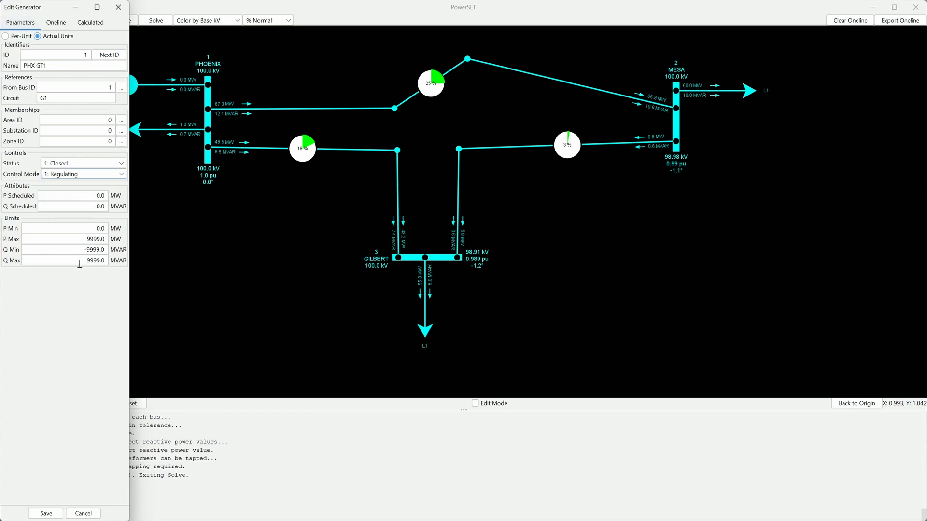
pyautogui.click(46, 513)
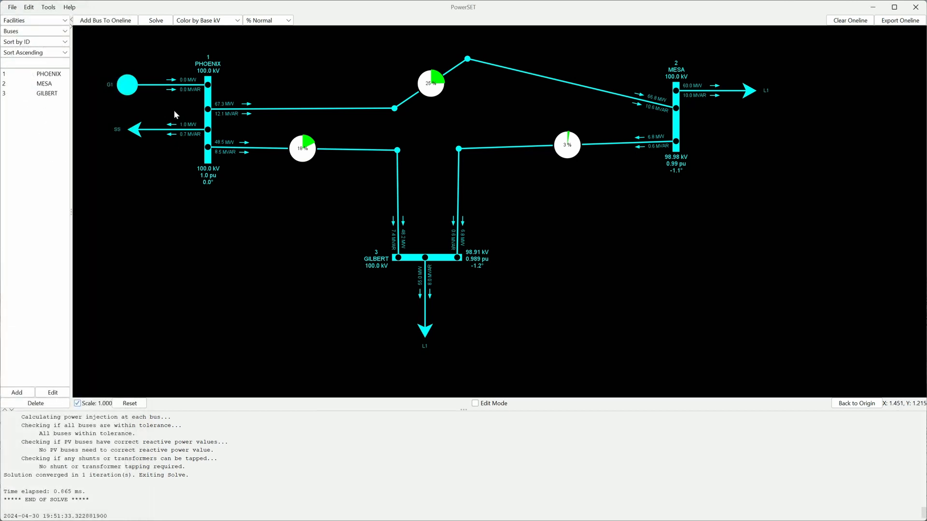
pyautogui.click(156, 20)
# Step: Toggle the PHOENIX–GILBERT line out of service and re-solve the network
pyautogui.rightClick(375, 150)
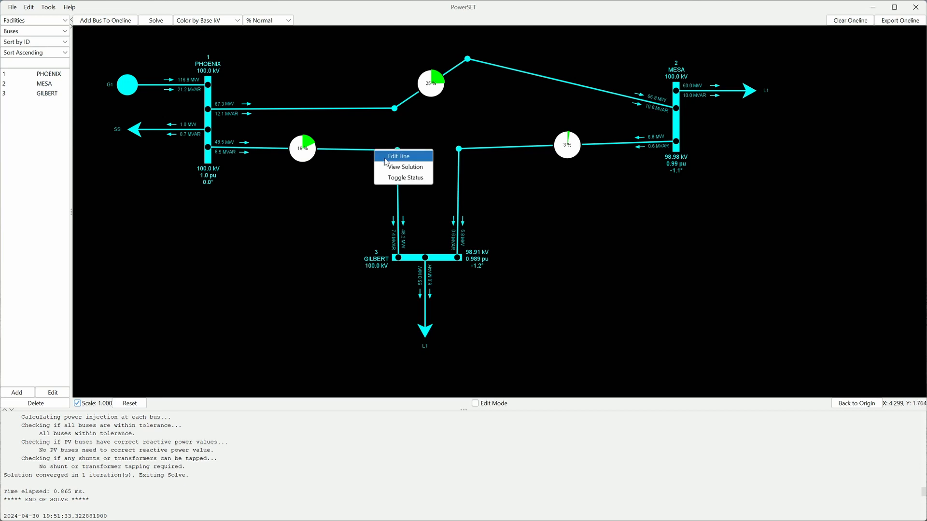
pyautogui.click(391, 177)
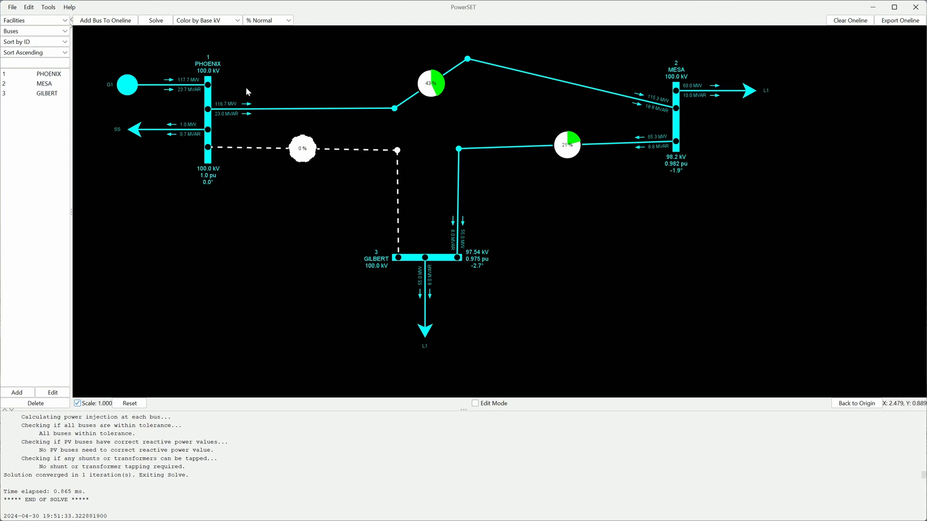
# Step: Color the oneline by exceedance and show the line meters as % Emergency
pyautogui.click(213, 22)
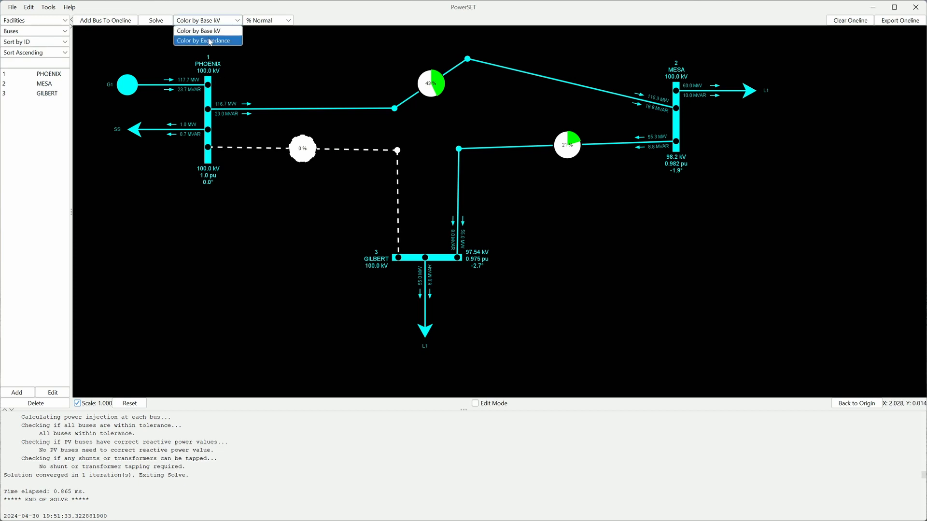
pyautogui.click(210, 41)
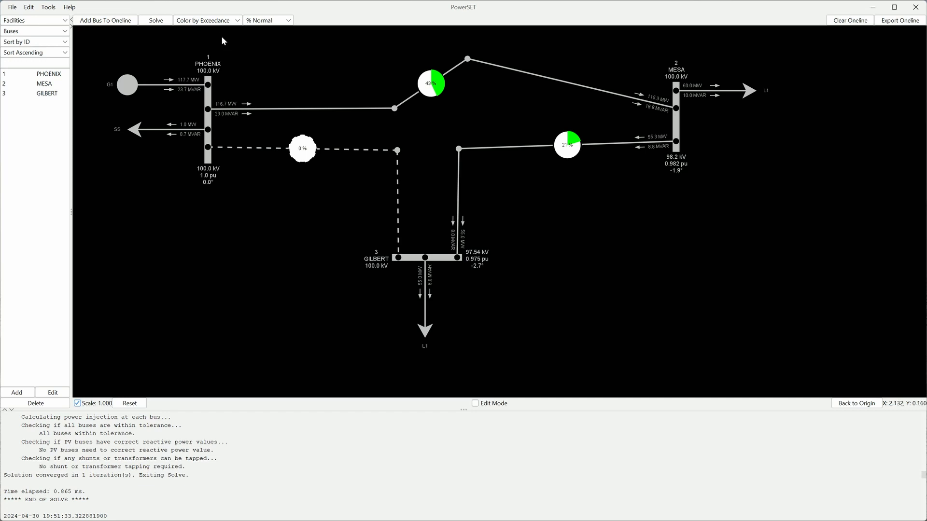
pyautogui.click(254, 22)
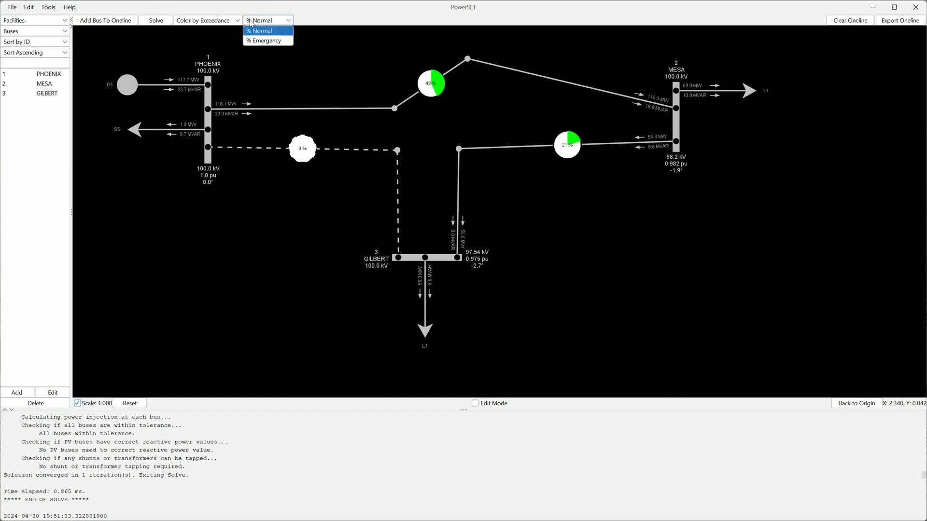
pyautogui.click(270, 41)
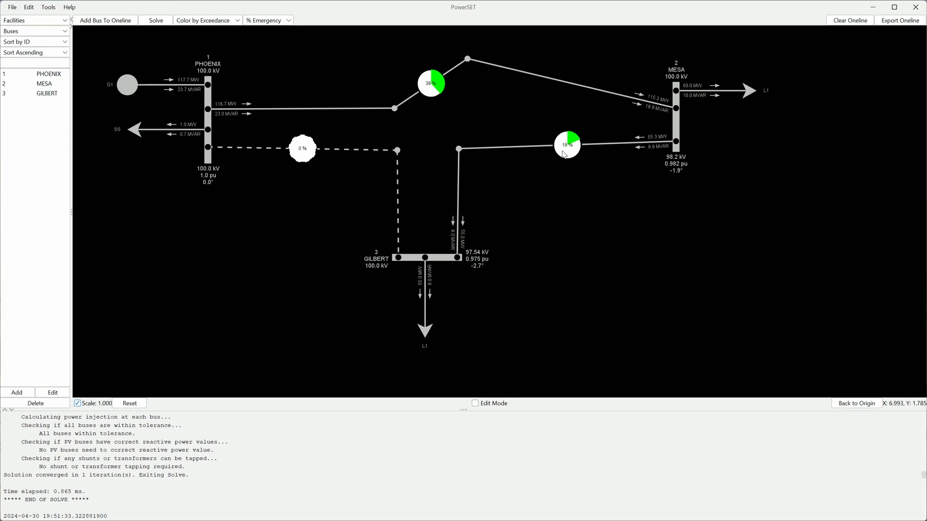
# Step: Return the line meters to % Normal and the oneline coloring to base kV
pyautogui.click(272, 22)
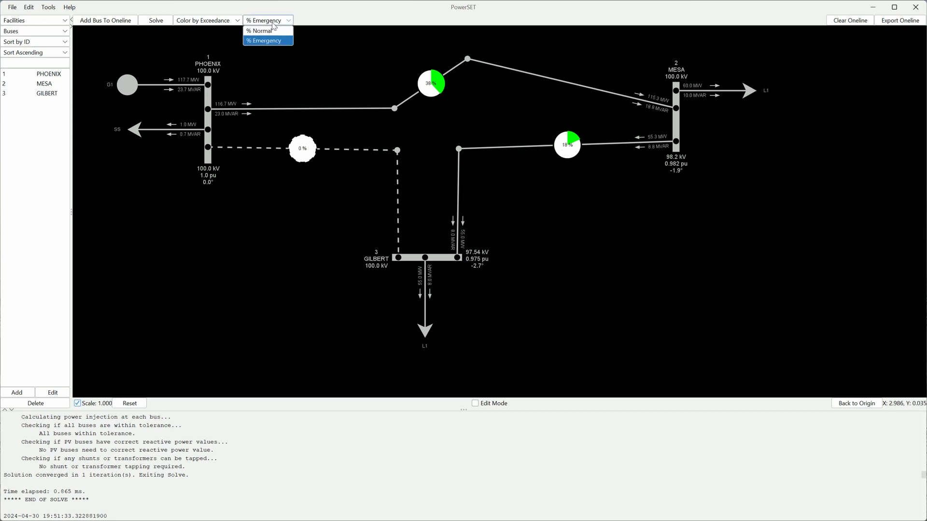
pyautogui.click(264, 30)
pyautogui.click(225, 21)
pyautogui.click(223, 30)
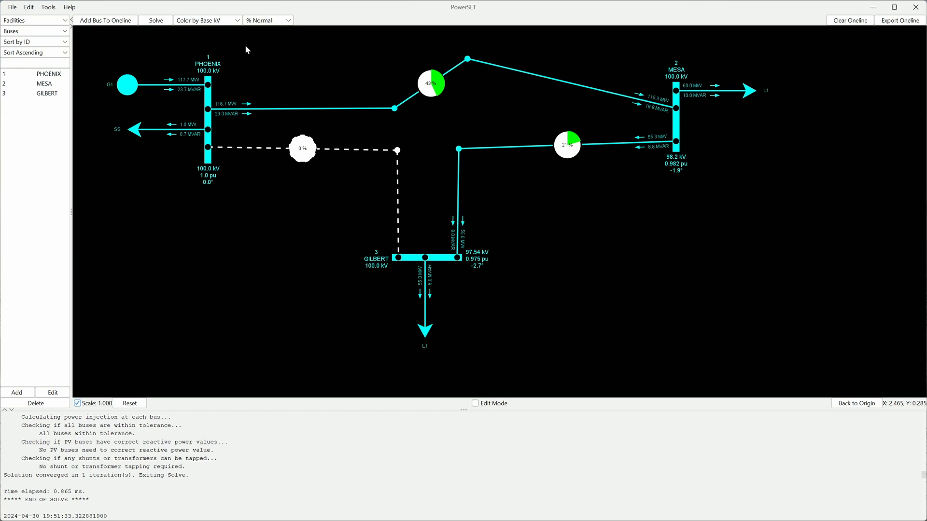
# Step: In the oneline settings, change the base kV color for the 0.0 to 9999.0 kV range to bright green and save it
pyautogui.click(33, 10)
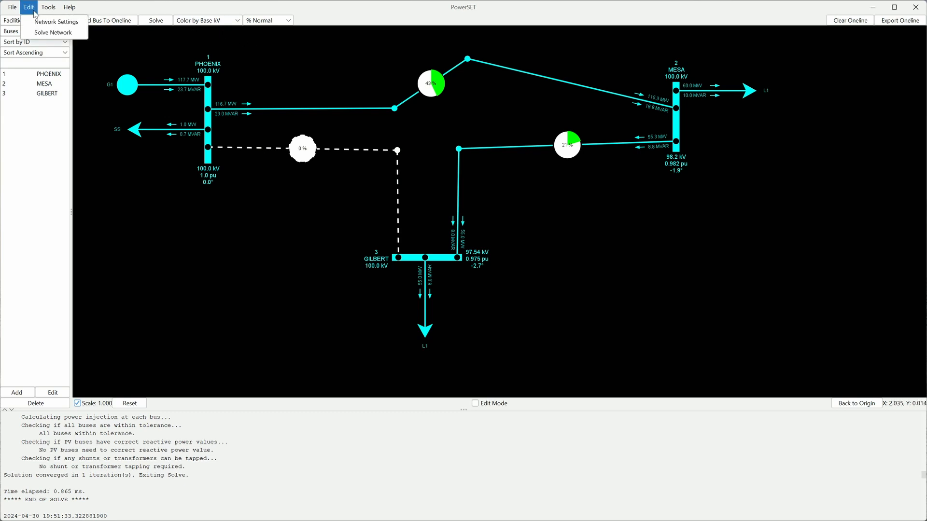
pyautogui.click(53, 21)
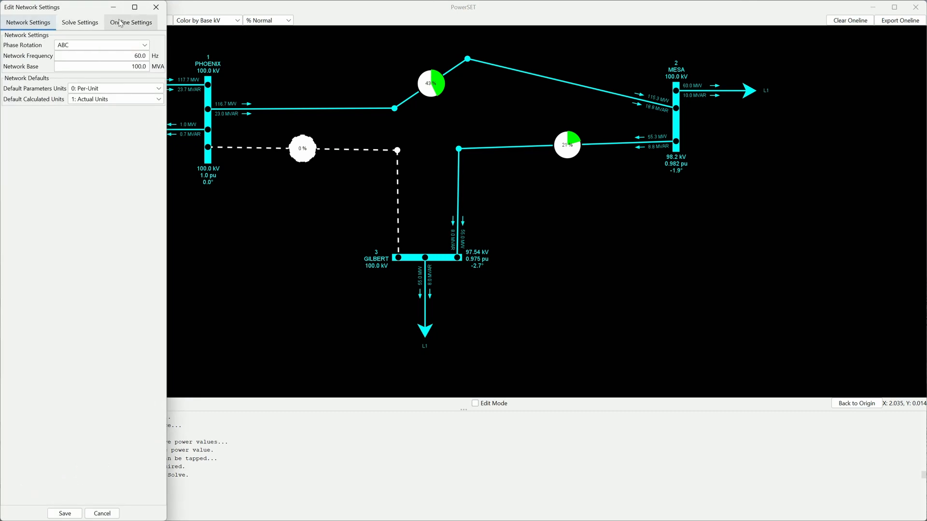
pyautogui.click(120, 23)
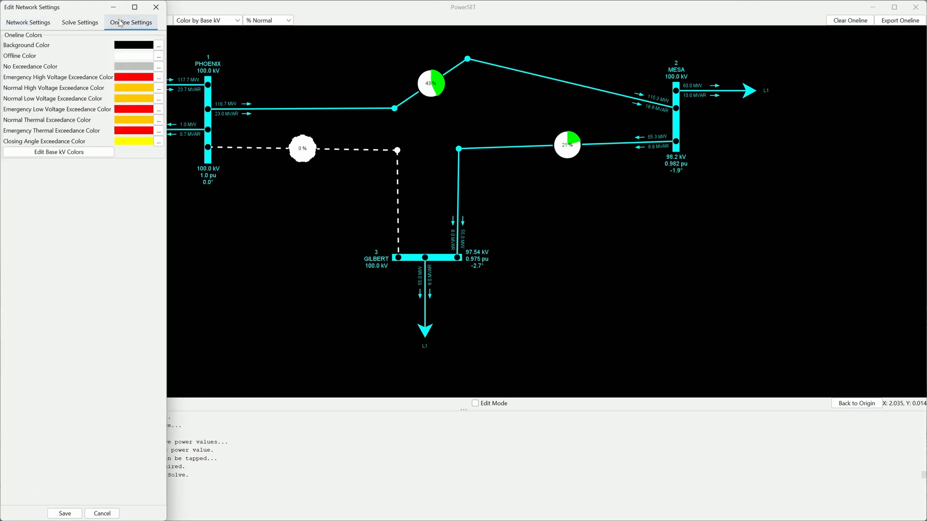
pyautogui.click(74, 154)
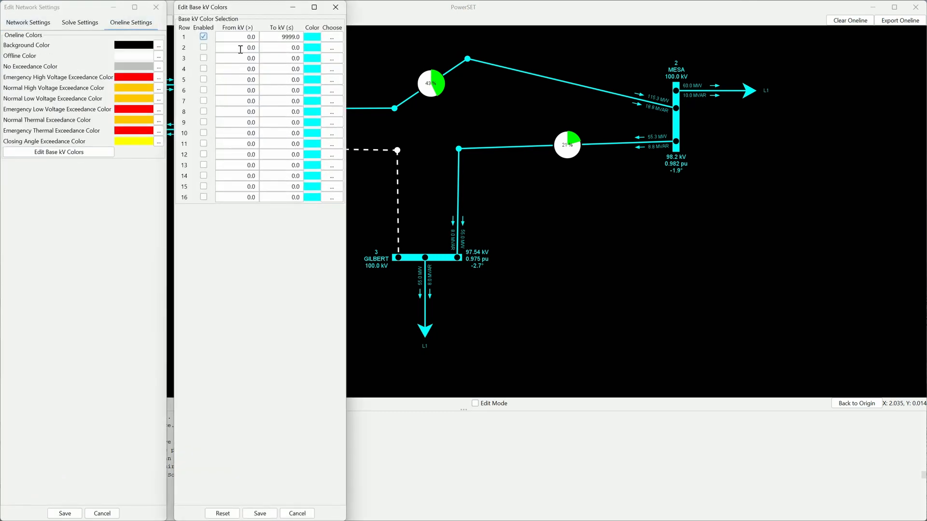
pyautogui.click(331, 37)
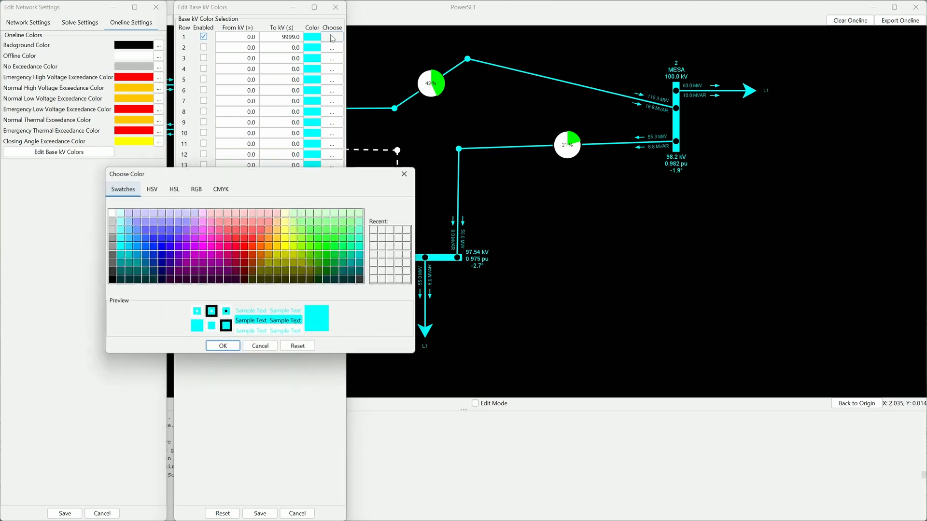
pyautogui.click(312, 246)
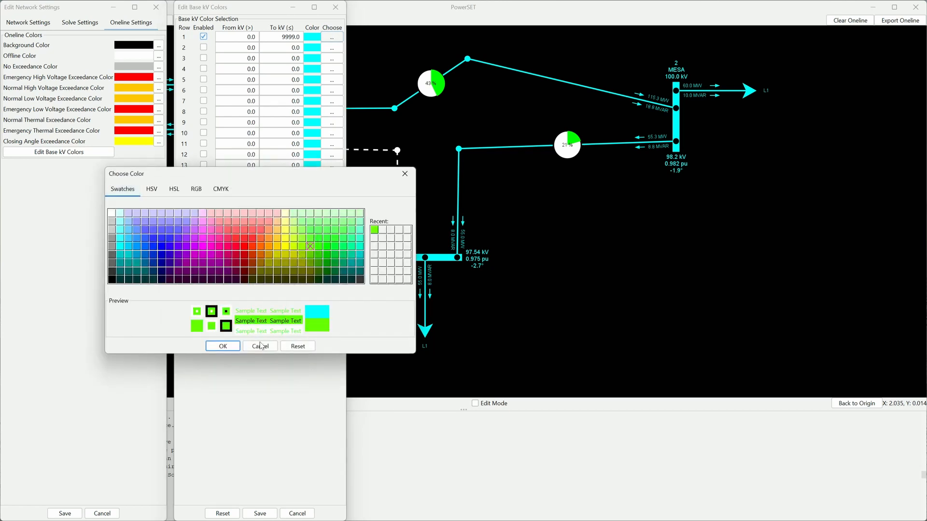
pyautogui.click(236, 347)
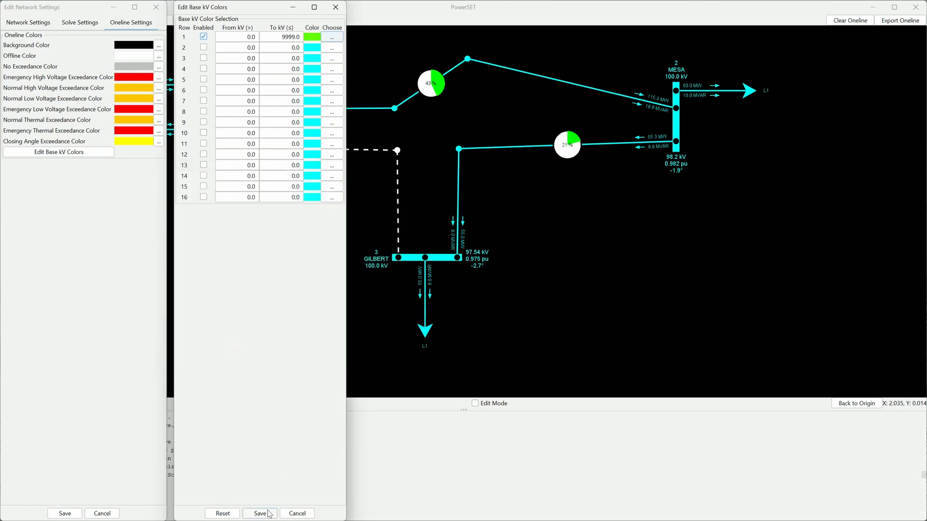
pyautogui.click(269, 513)
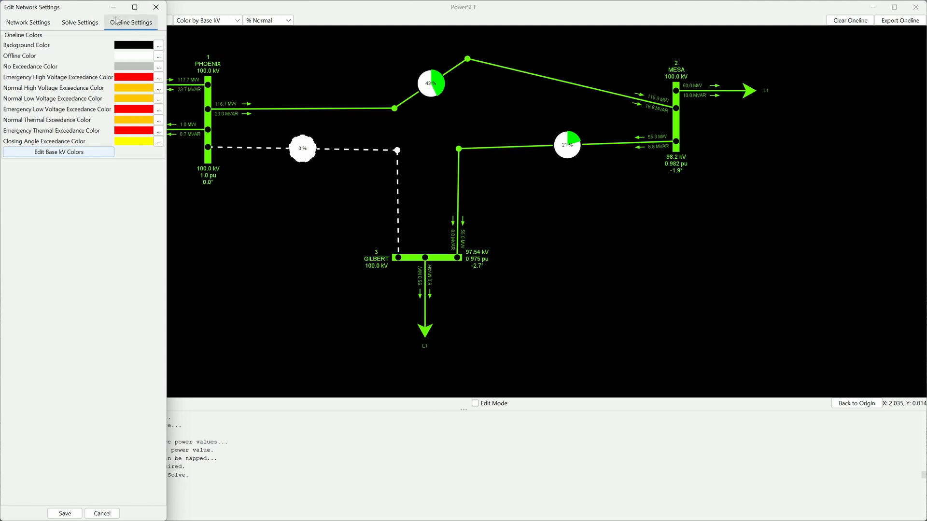
# Step: Set the oneline background color to medium gray and save the network settings
pyautogui.click(159, 45)
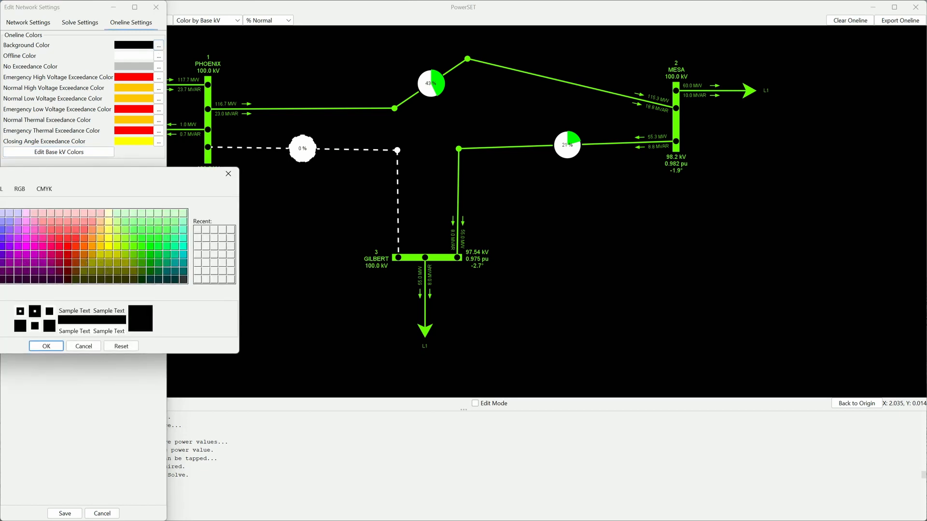
pyautogui.click(0, 242)
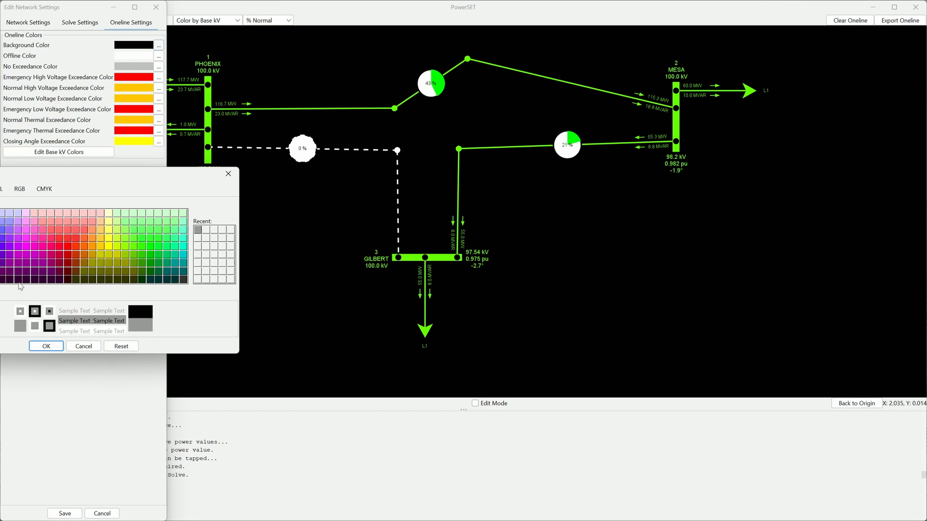
pyautogui.click(47, 346)
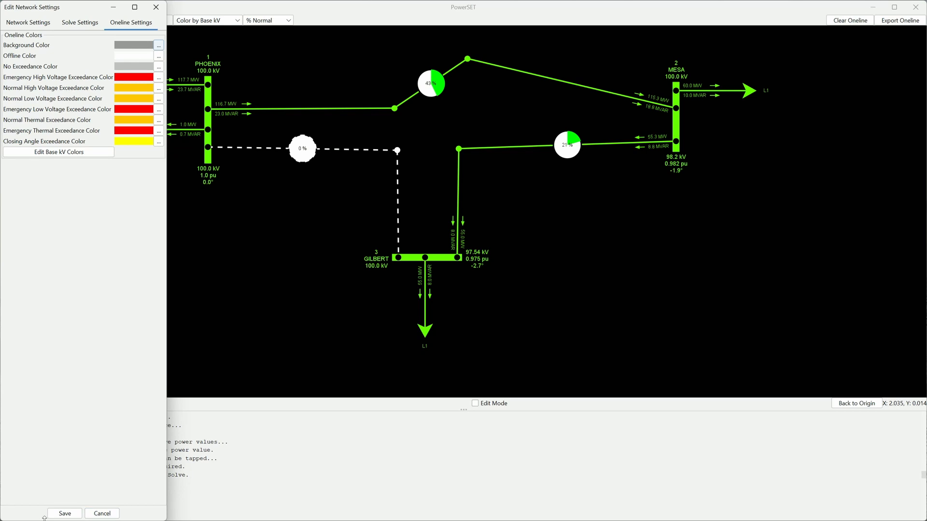
pyautogui.click(62, 513)
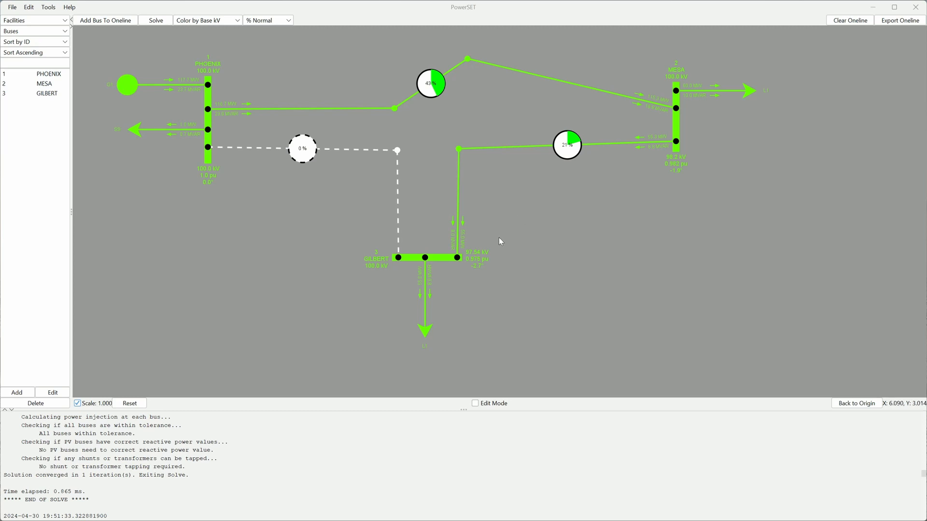
# Step: Examine the recolored three-bus oneline at several zoom levels and from a shifted view
pyautogui.scroll(-1, 496, 241)
pyautogui.scroll(3, 498, 245)
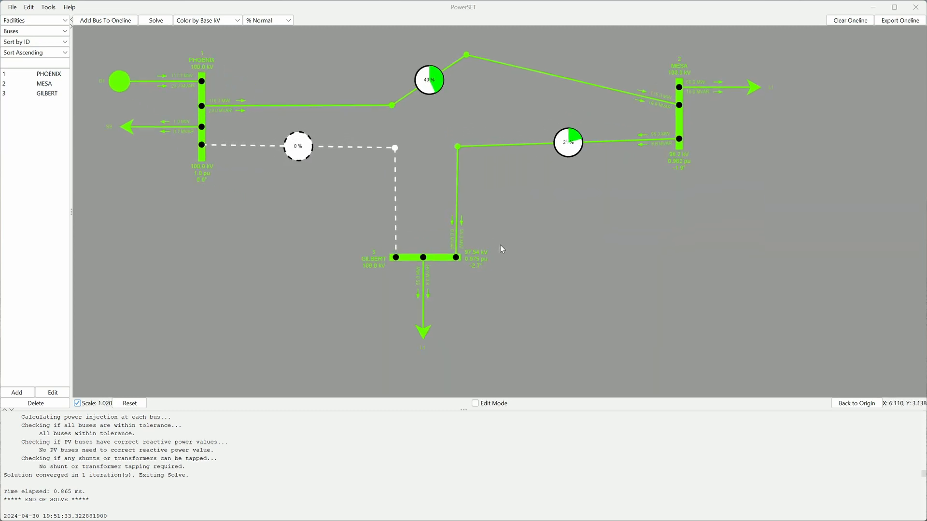
pyautogui.scroll(-1, 502, 248)
pyautogui.scroll(-3, 500, 245)
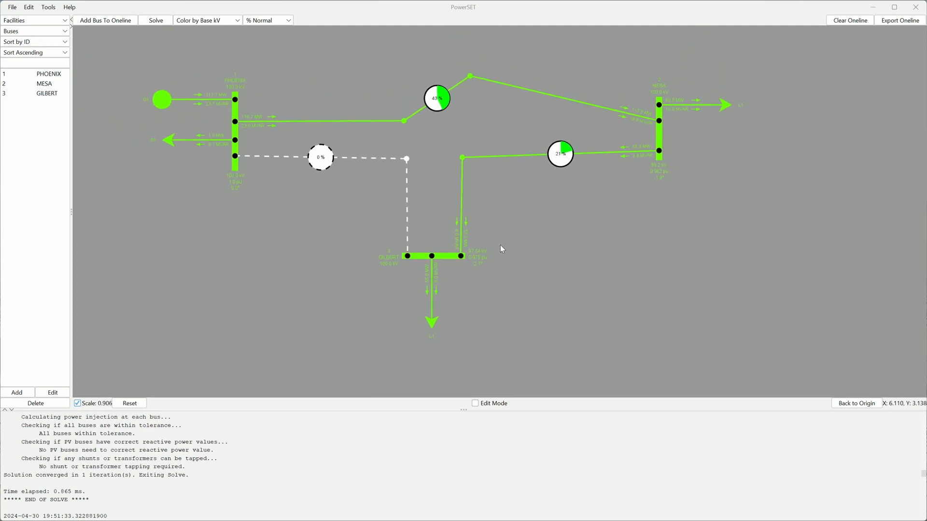
pyautogui.scroll(1, 500, 246)
pyautogui.scroll(3, 500, 248)
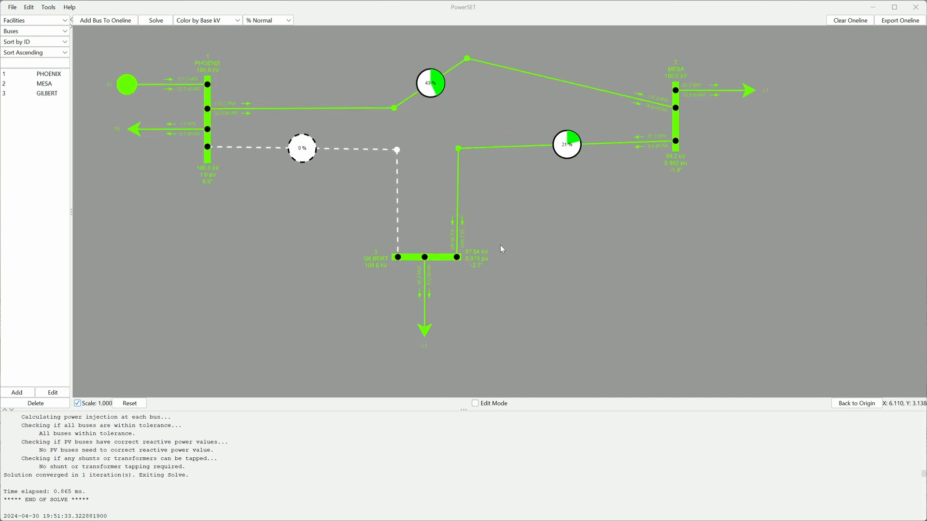
pyautogui.scroll(-1, 500, 248)
pyautogui.scroll(1, 500, 248)
pyautogui.scroll(-1, 500, 248)
pyautogui.scroll(1, 500, 245)
pyautogui.scroll(-1, 500, 245)
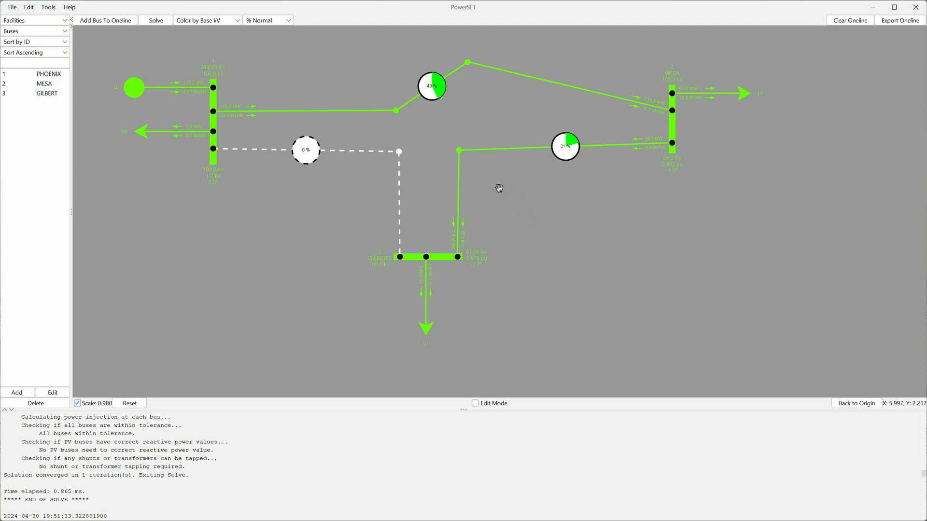
pyautogui.moveTo(499, 188); pyautogui.dragTo(515, 202)
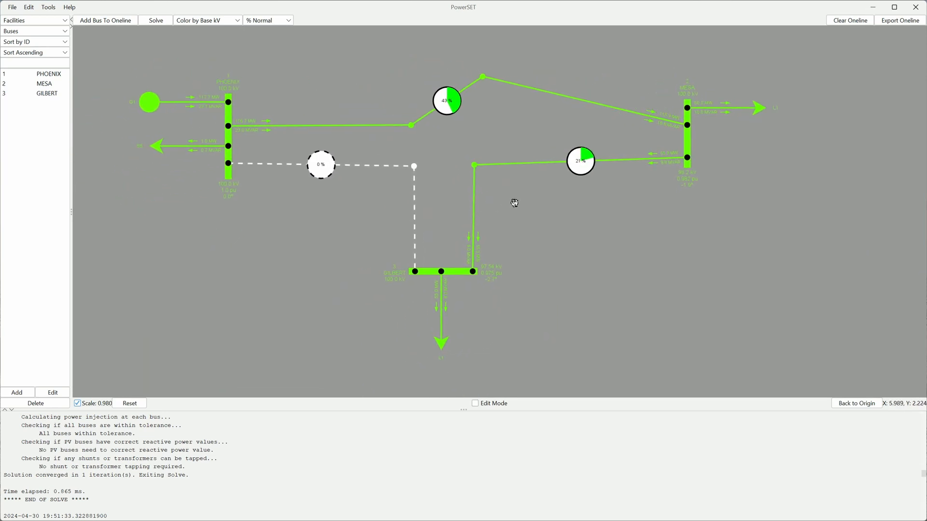